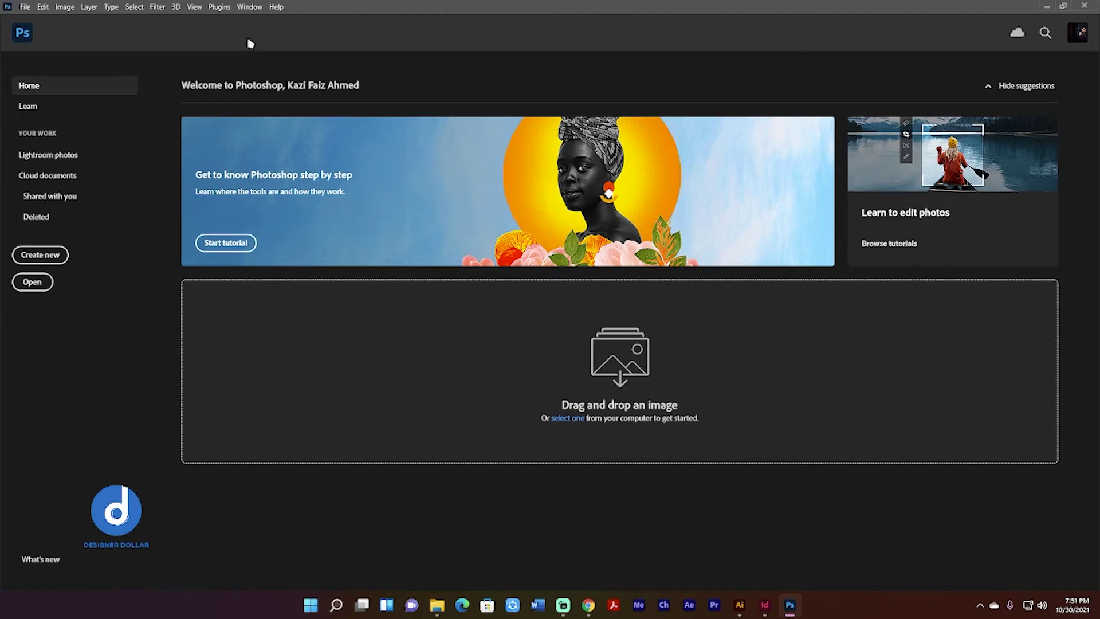
Check the installed Photoshop version in the About Photoshop information and close it
click(276, 7)
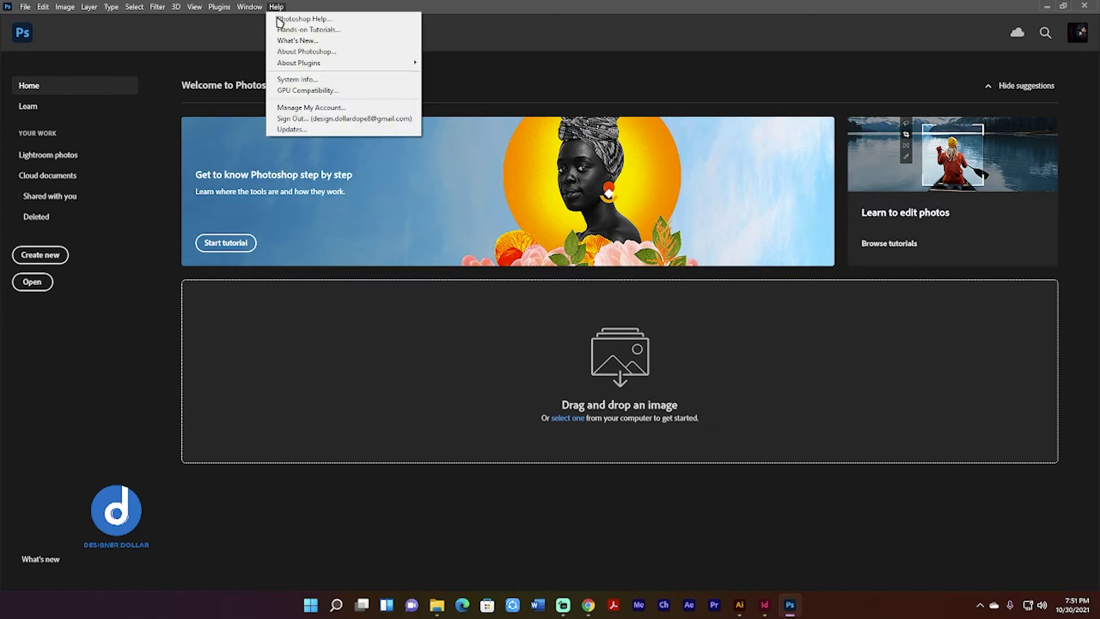
click(316, 51)
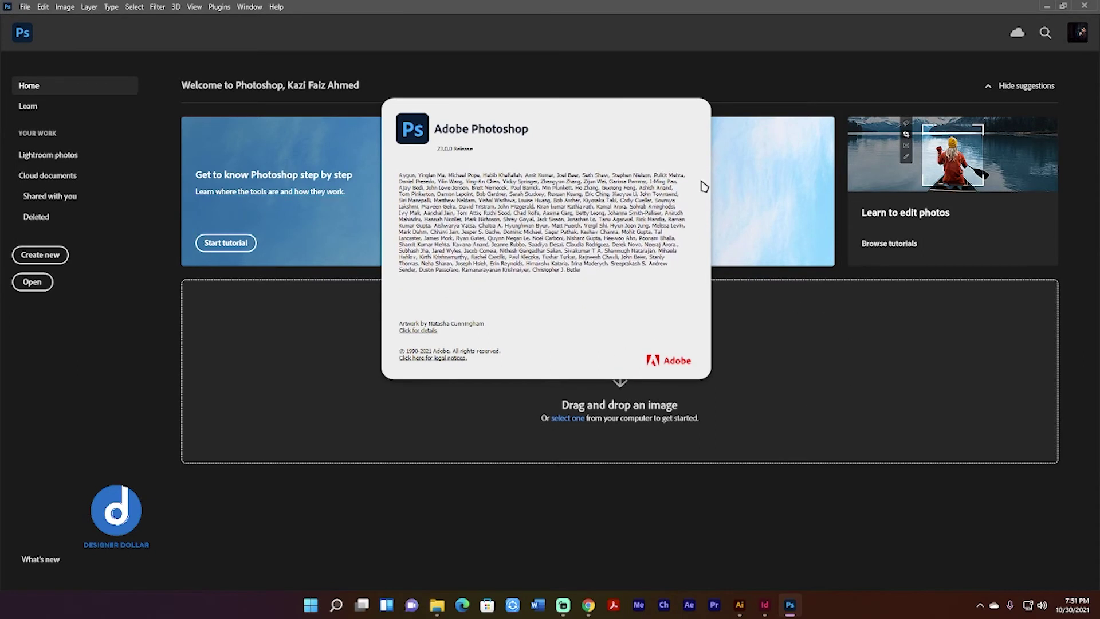
click(647, 223)
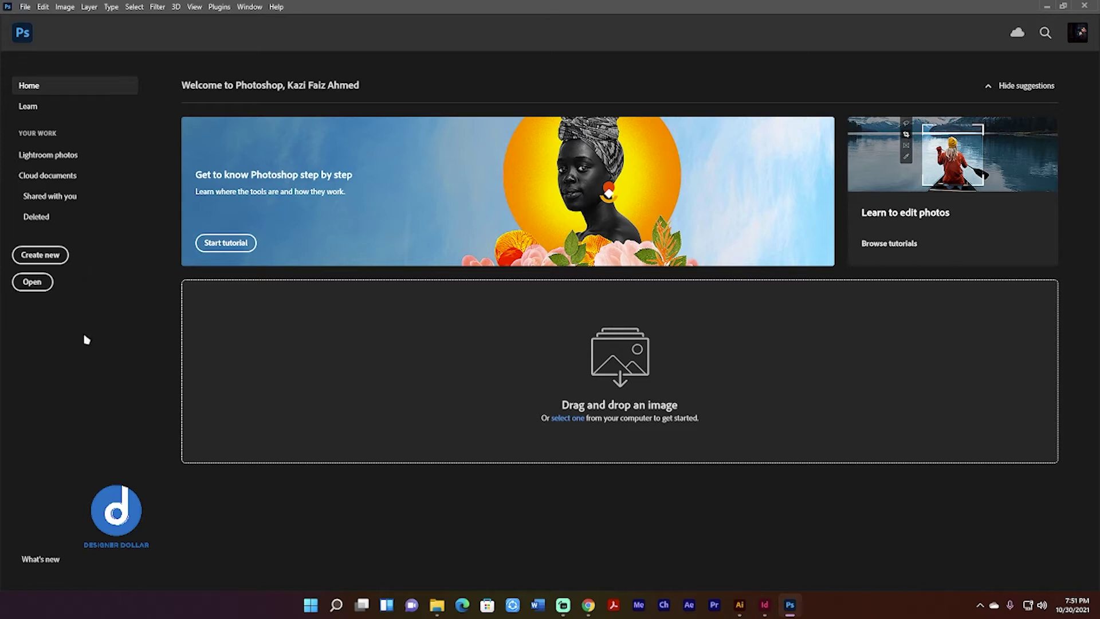
Open the Dribble-Shots image from the Desktop folder and show the rulers around the canvas
click(45, 289)
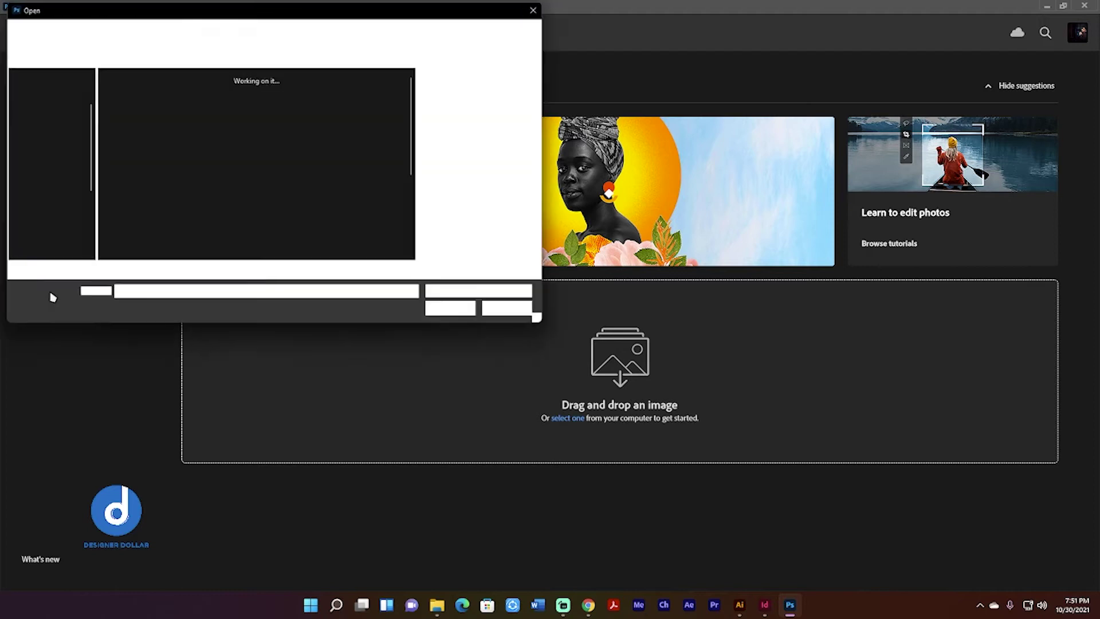
scroll(201, 176, down, 3)
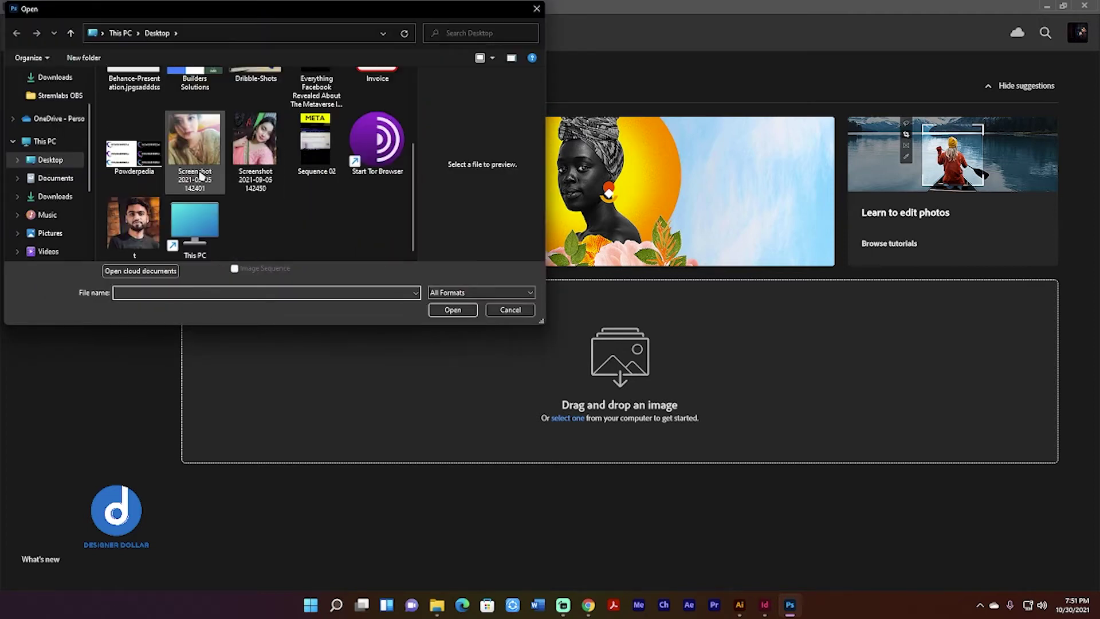
scroll(311, 220, up, 3)
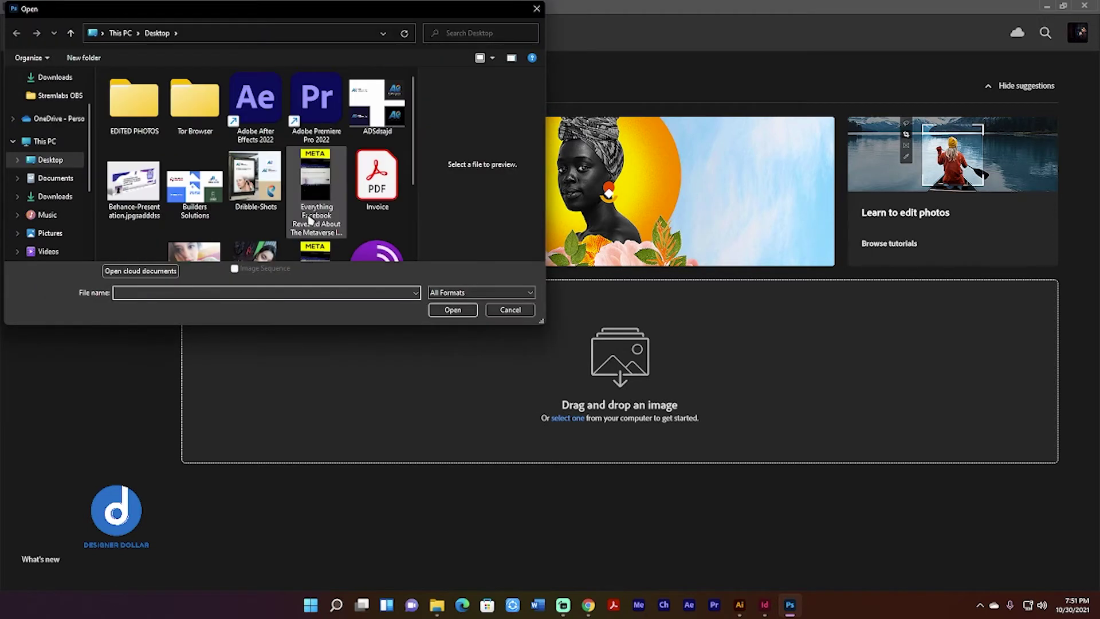
double_click(266, 174)
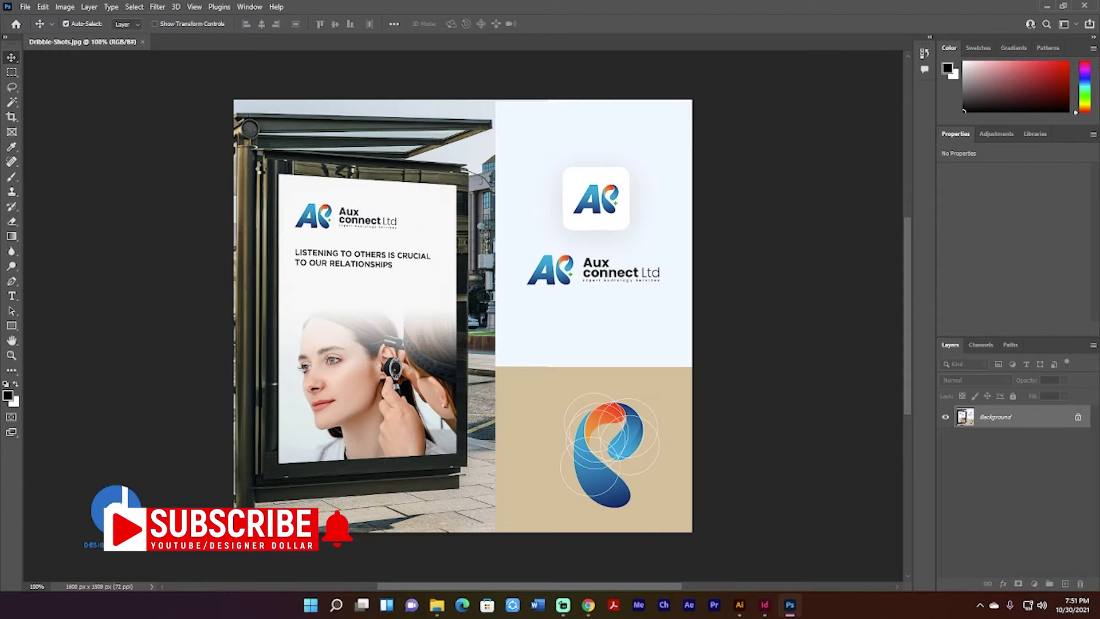
key(super)
key(Escape)
key(ctrl+r)
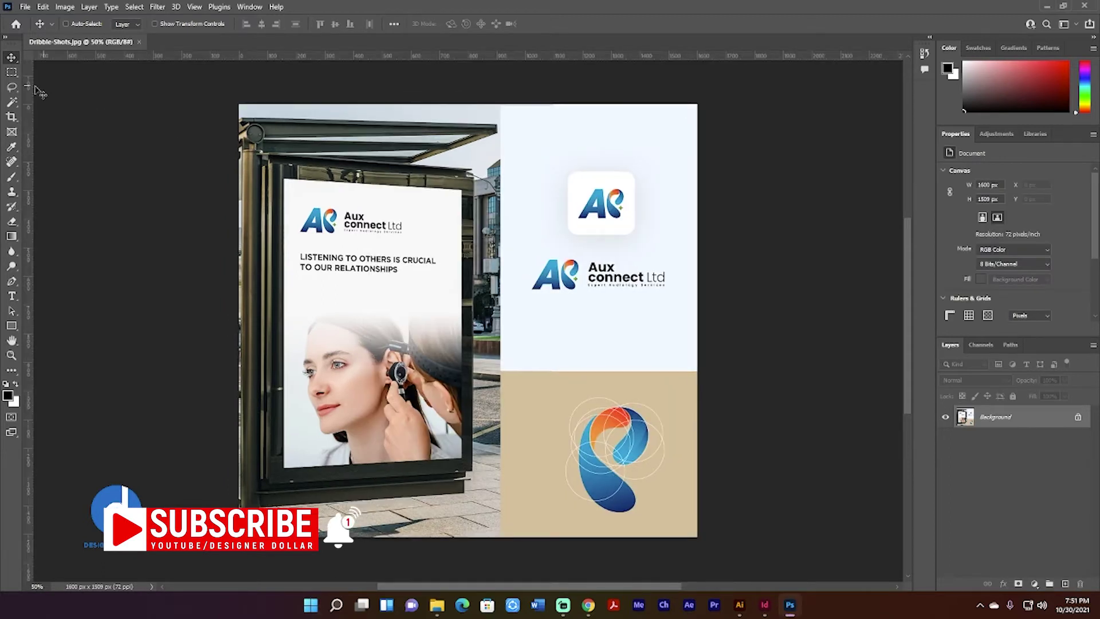
Activate the Object Selection Tool, briefly switching to the Move and Crop tools before returning to it
click(11, 102)
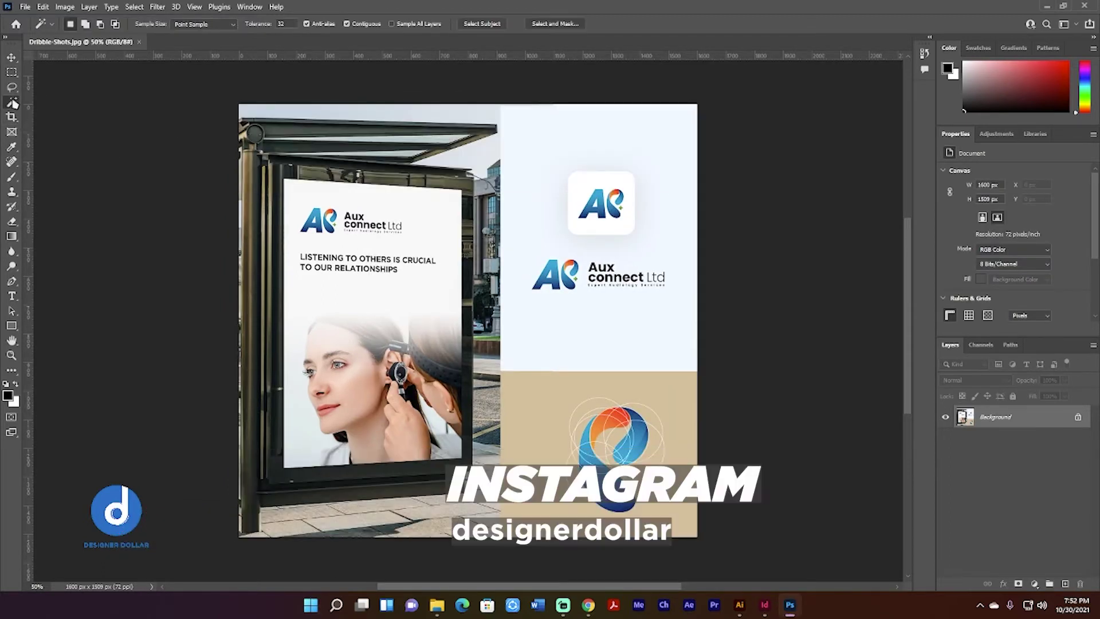
click(56, 103)
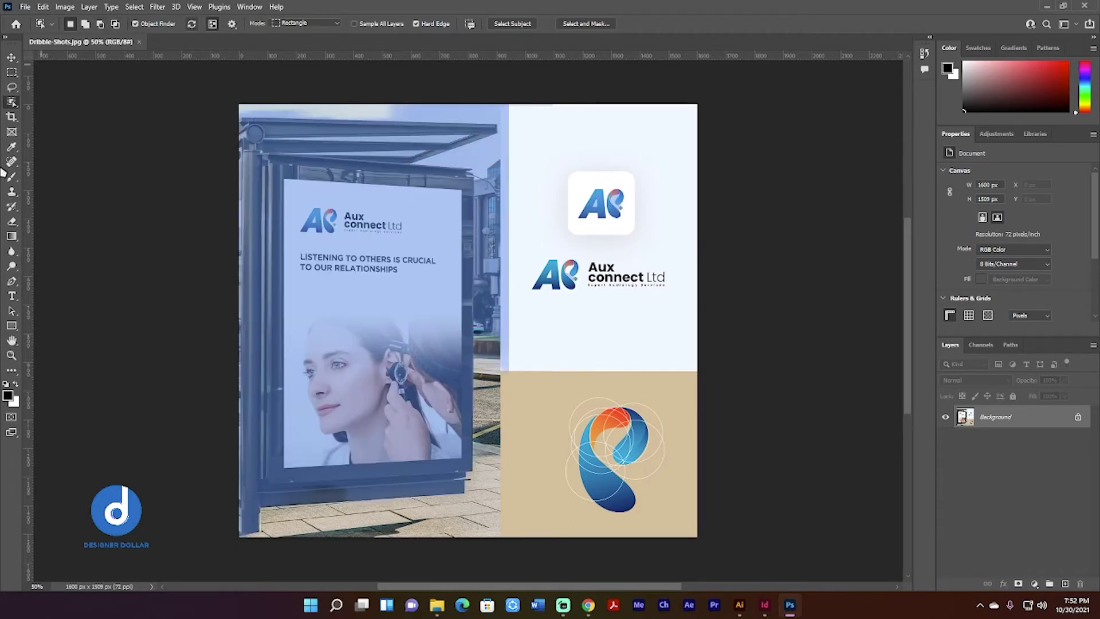
click(11, 61)
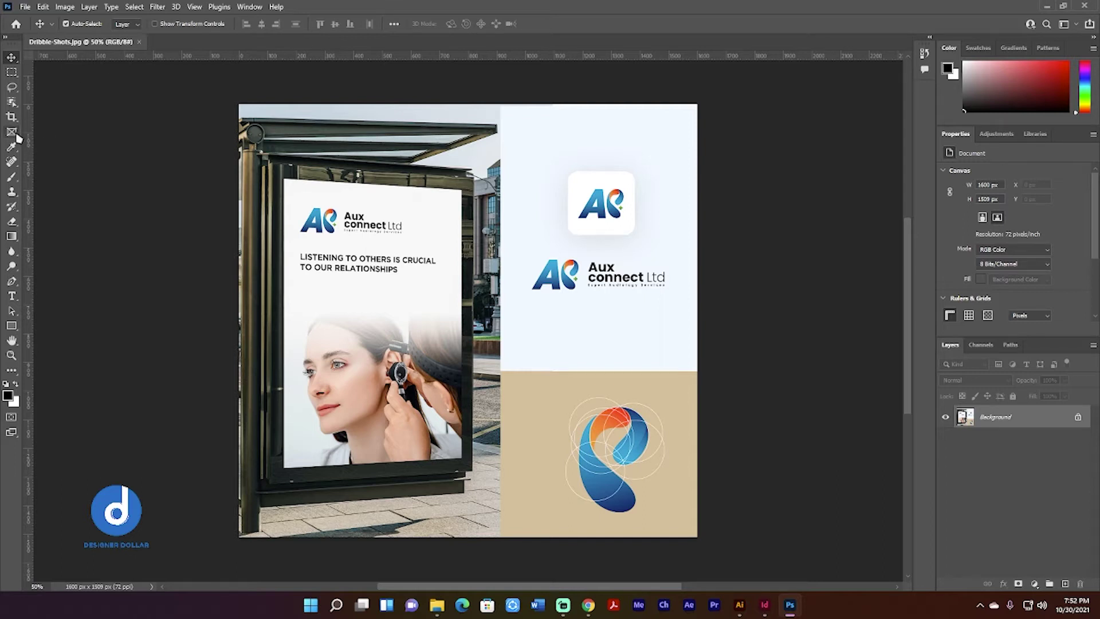
click(11, 117)
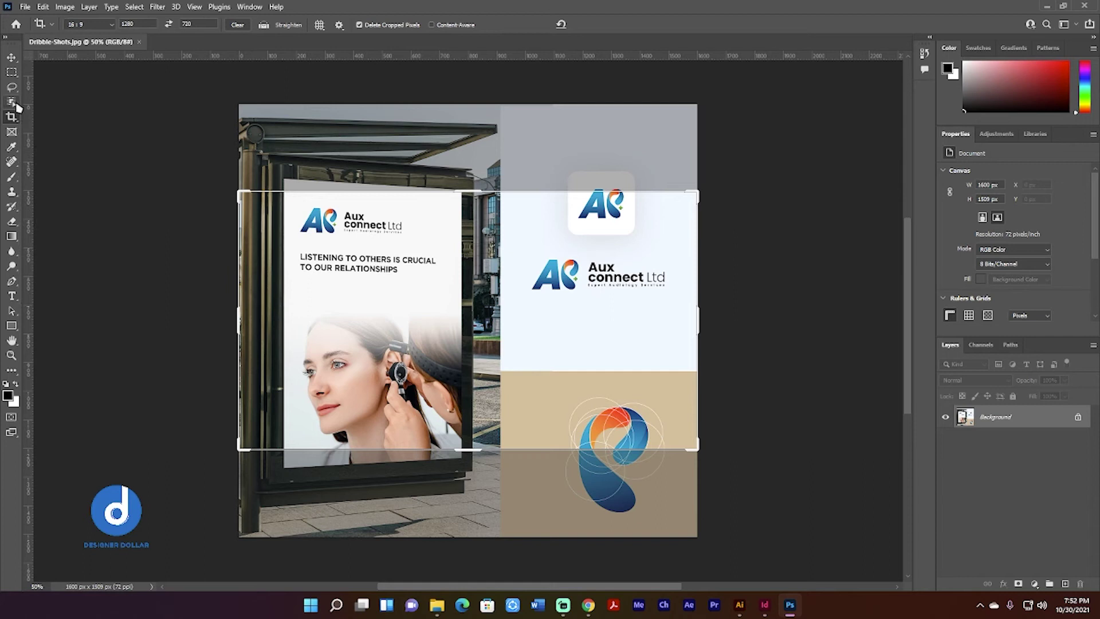
click(11, 103)
right_click(12, 103)
click(57, 102)
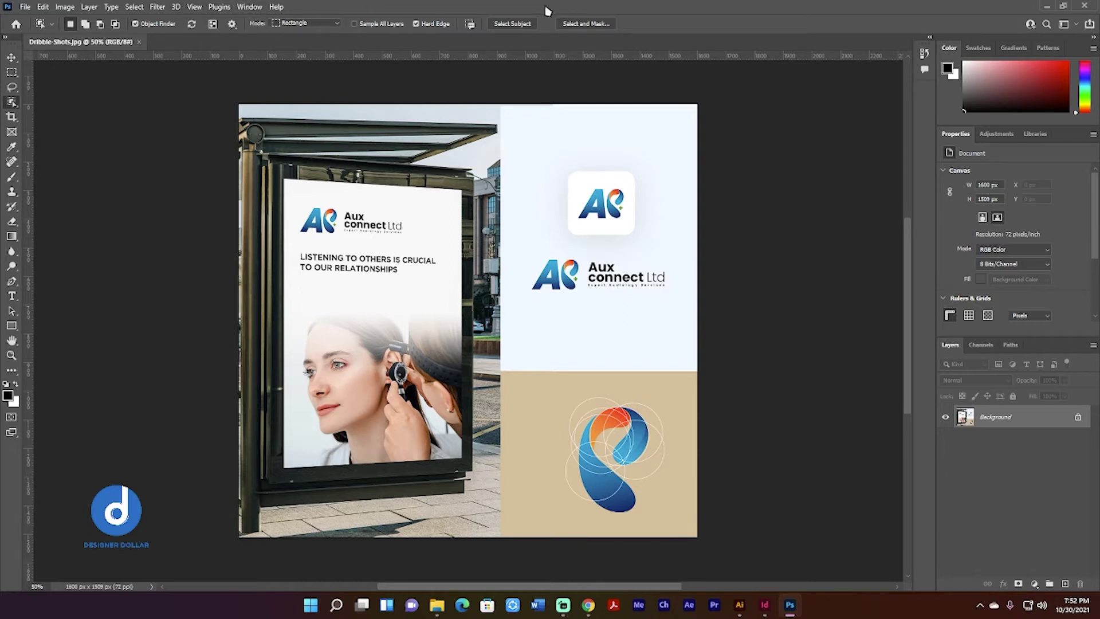
click(257, 7)
mouse_move(252, 30)
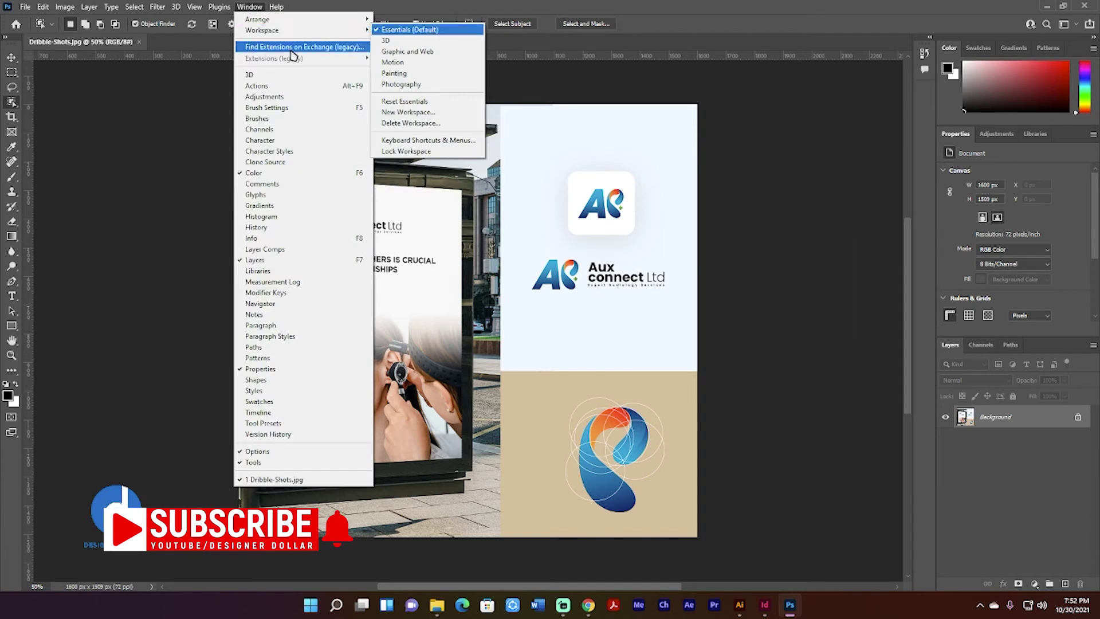
click(248, 7)
click(245, 7)
mouse_move(287, 31)
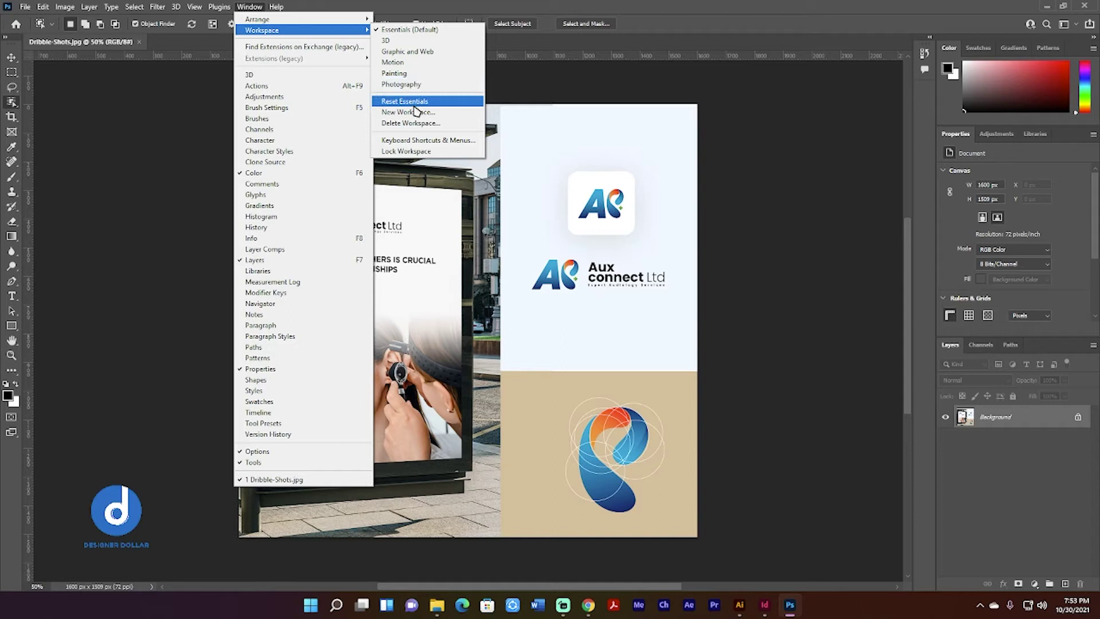
click(721, 5)
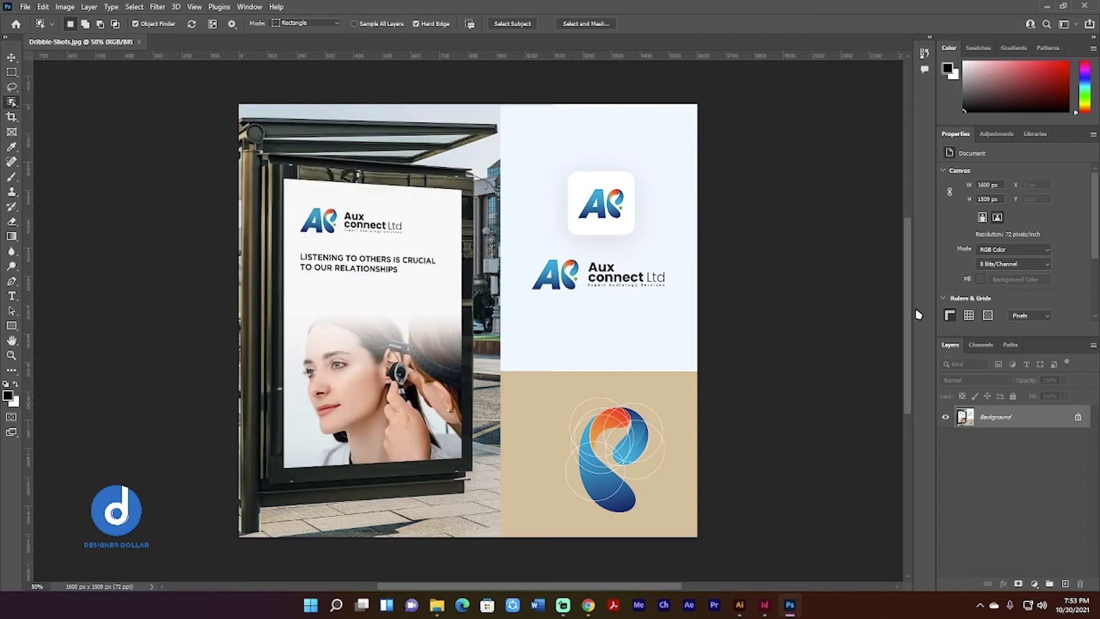
Toggle the Object Finder off and on, and select the detected bus-stop billboard
click(136, 24)
click(136, 24)
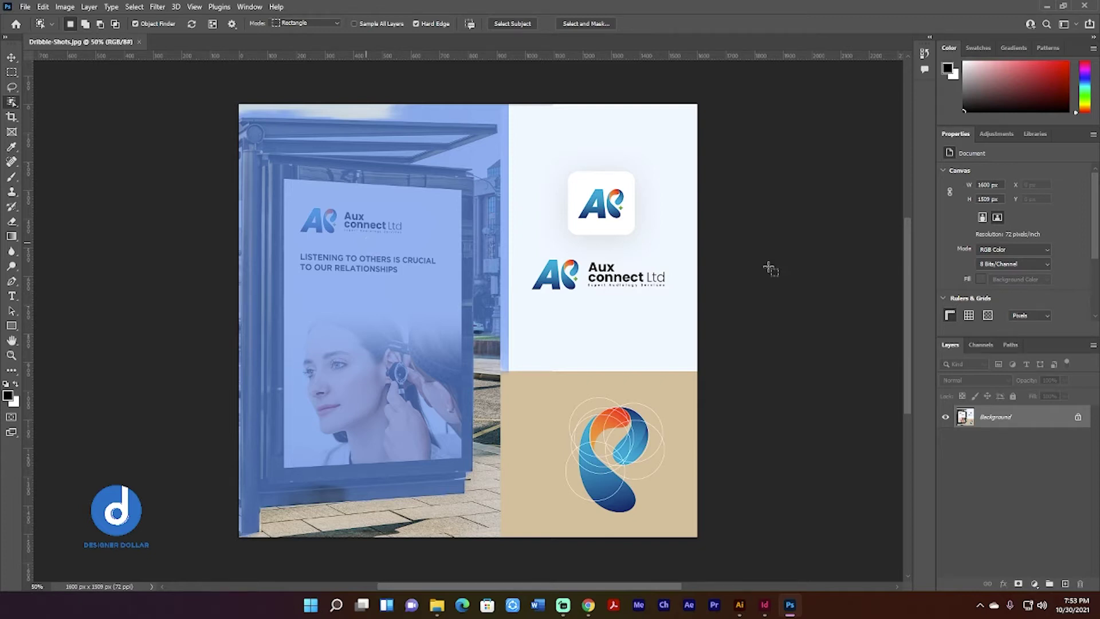
click(388, 261)
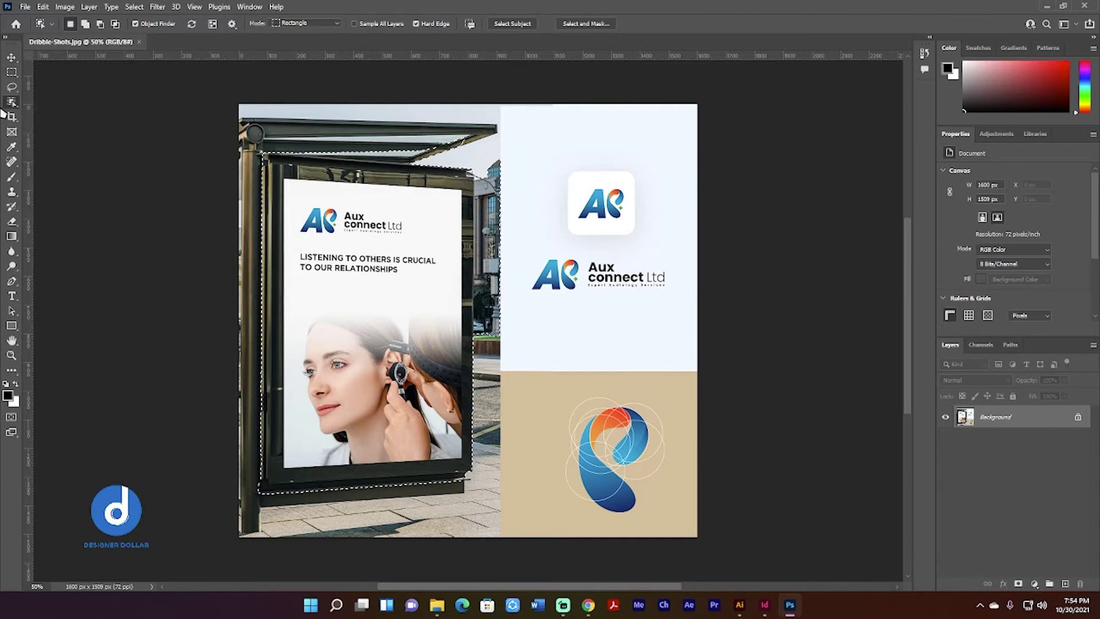
Try the Move and Polygonal Lasso tools, and clear the selection around the billboard
key(v)
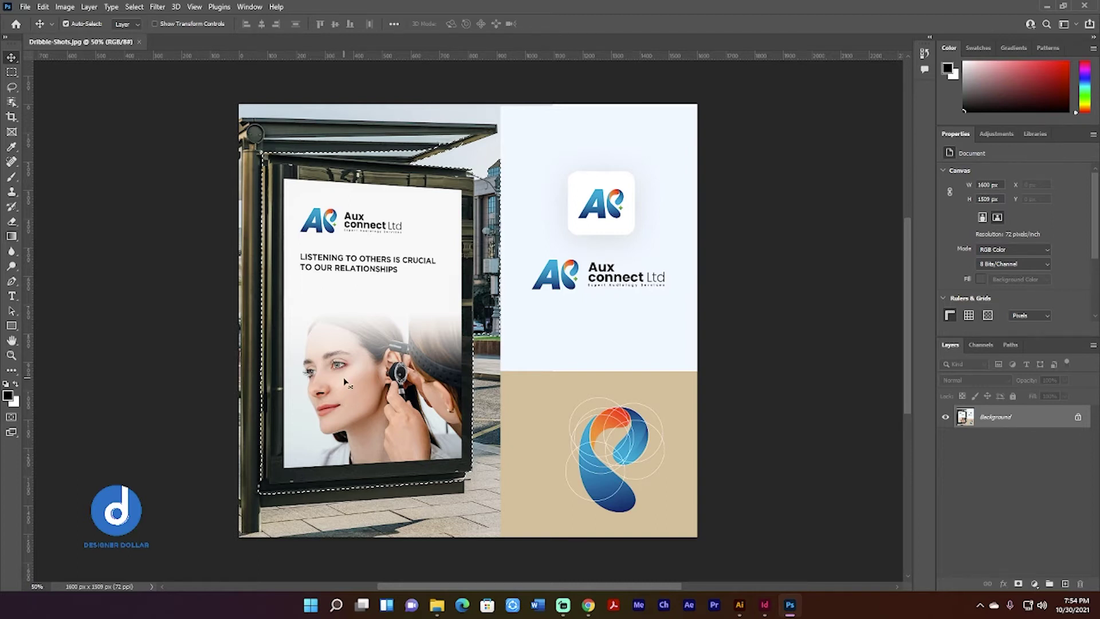
click(16, 102)
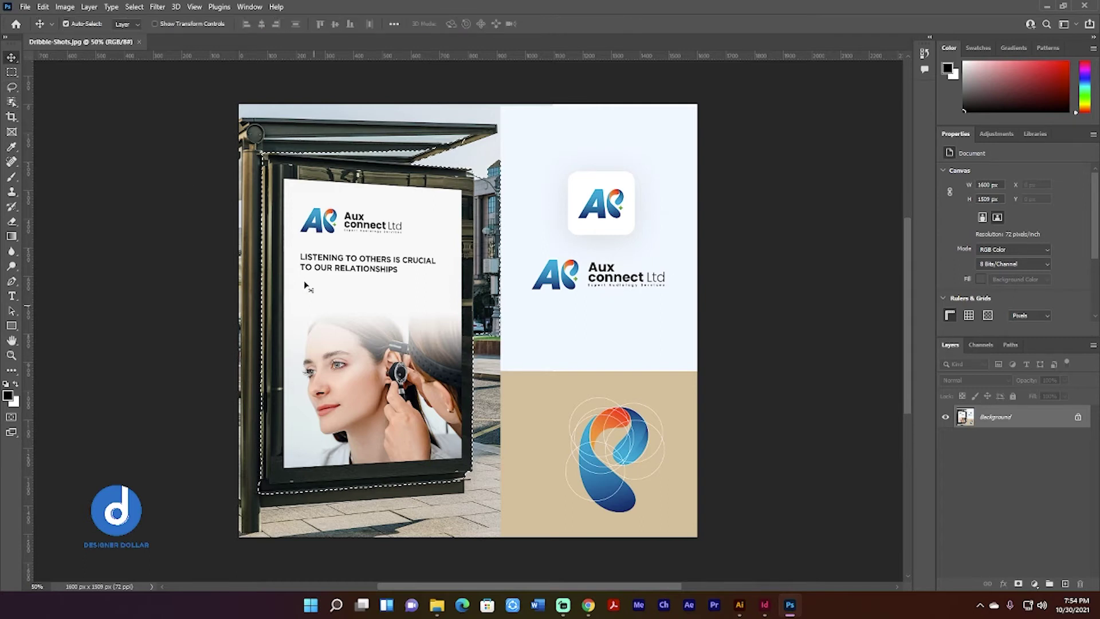
click(11, 89)
right_click(11, 88)
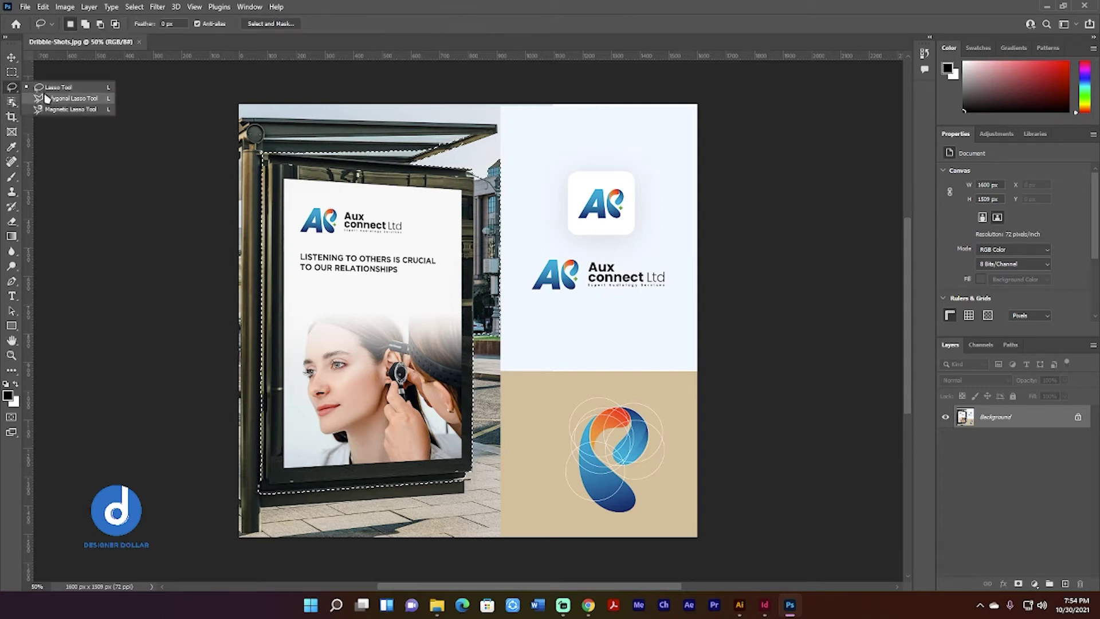
click(46, 99)
key(v)
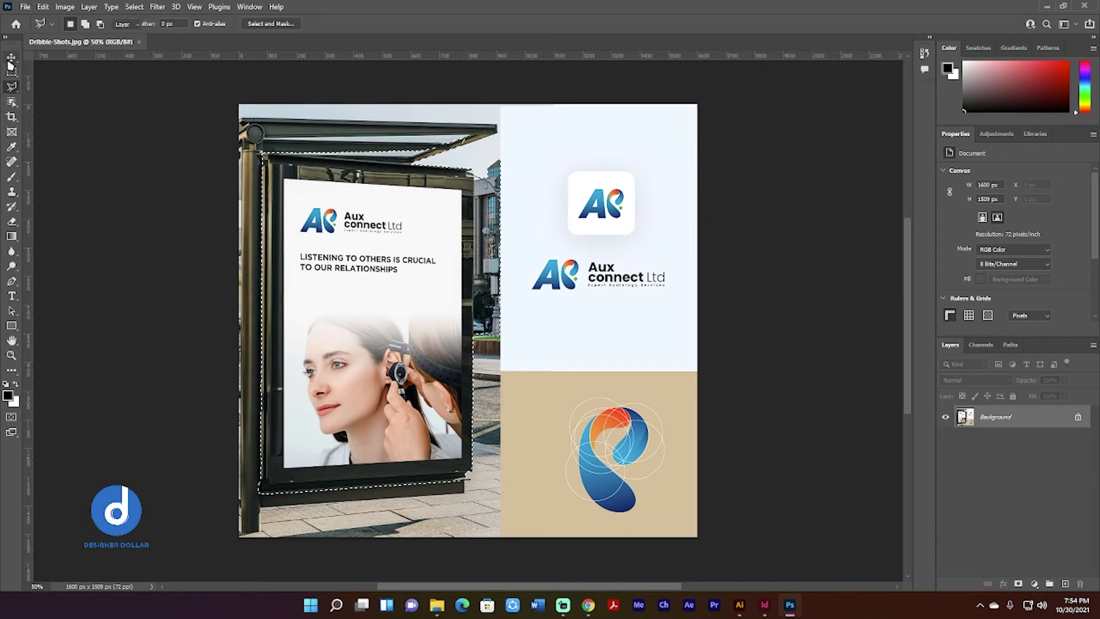
key(ctrl+d)
key(super)
key(super)
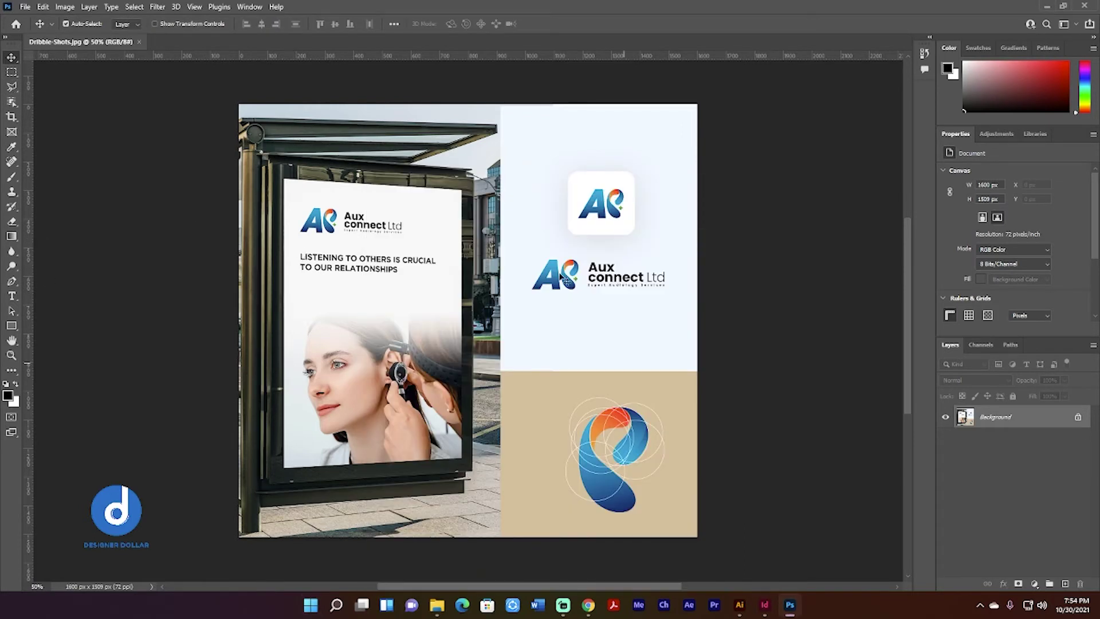
Reactivate the Object Selection Tool and toggle the overlay of all detected objects on and off repeatedly, leaving it off
click(13, 108)
click(49, 102)
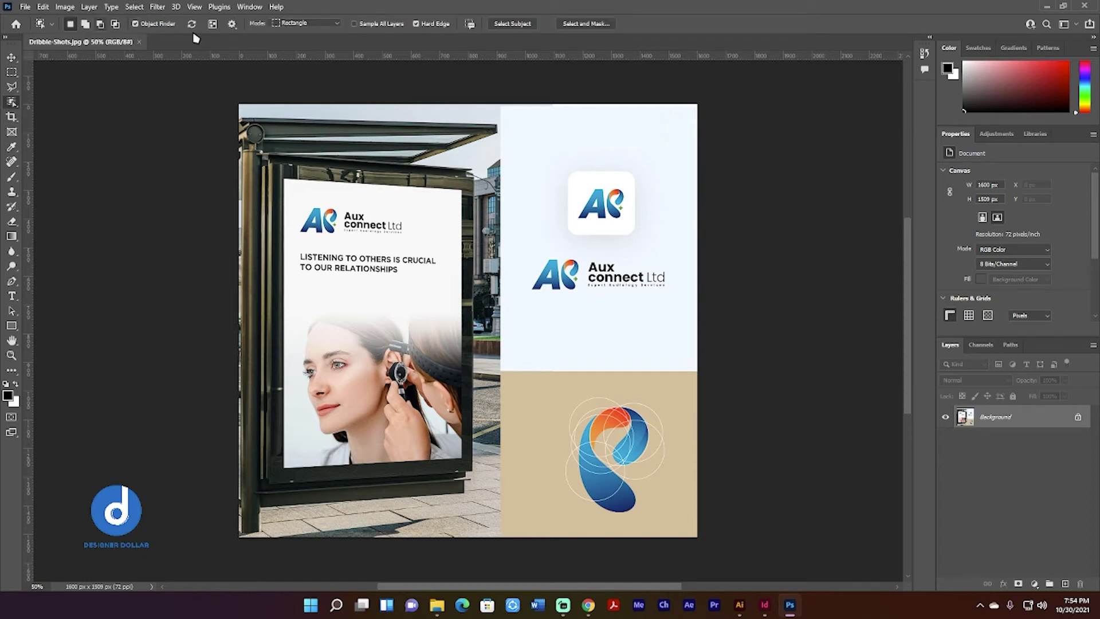
click(212, 24)
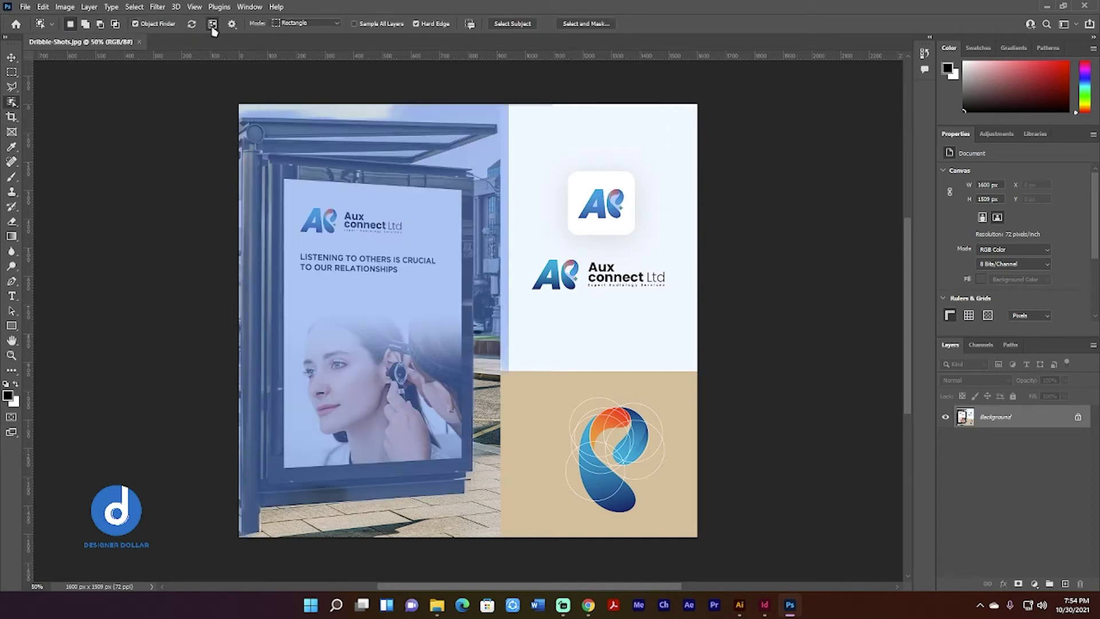
click(213, 26)
click(214, 28)
click(213, 25)
click(213, 25)
click(213, 26)
click(214, 26)
click(213, 25)
click(214, 25)
click(214, 25)
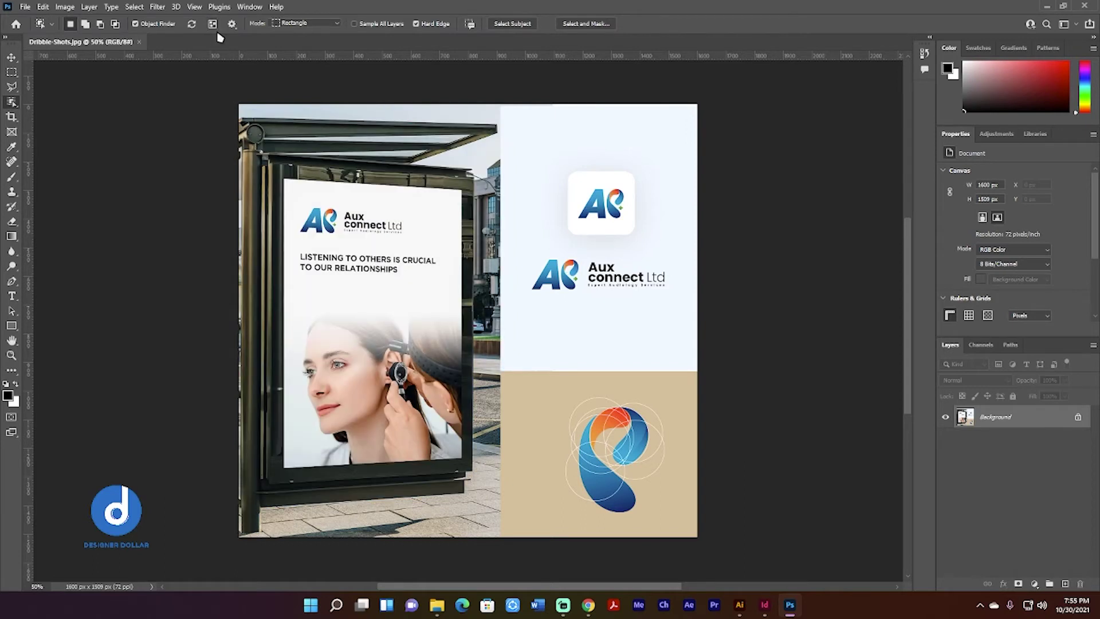
click(214, 27)
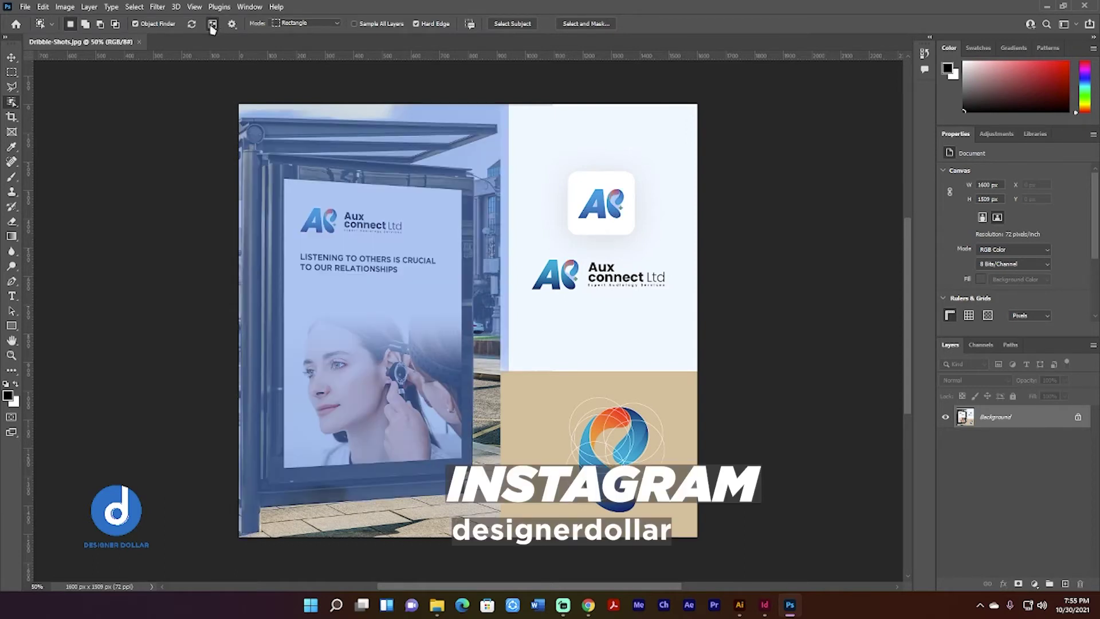
click(213, 27)
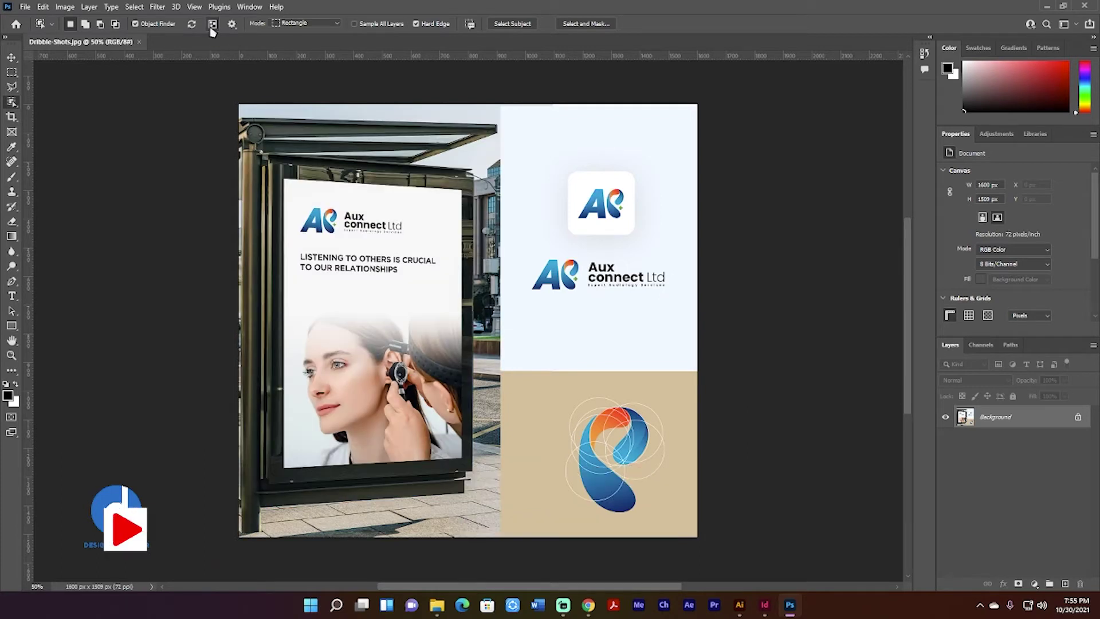
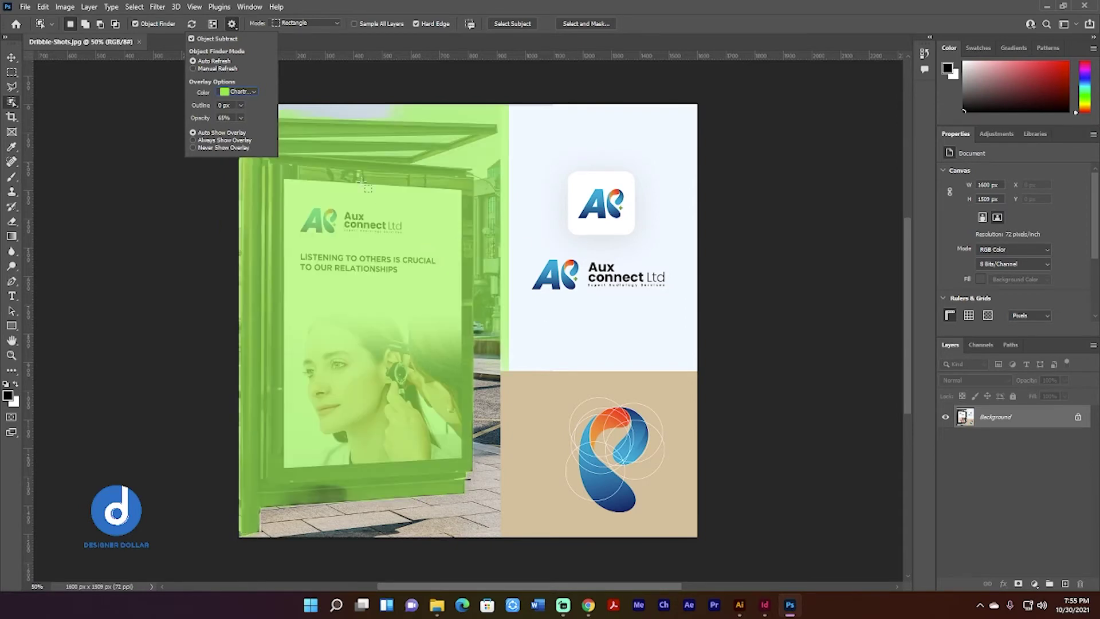
Try Indigo as the object overlay color and set it to Green instead
click(247, 93)
click(235, 158)
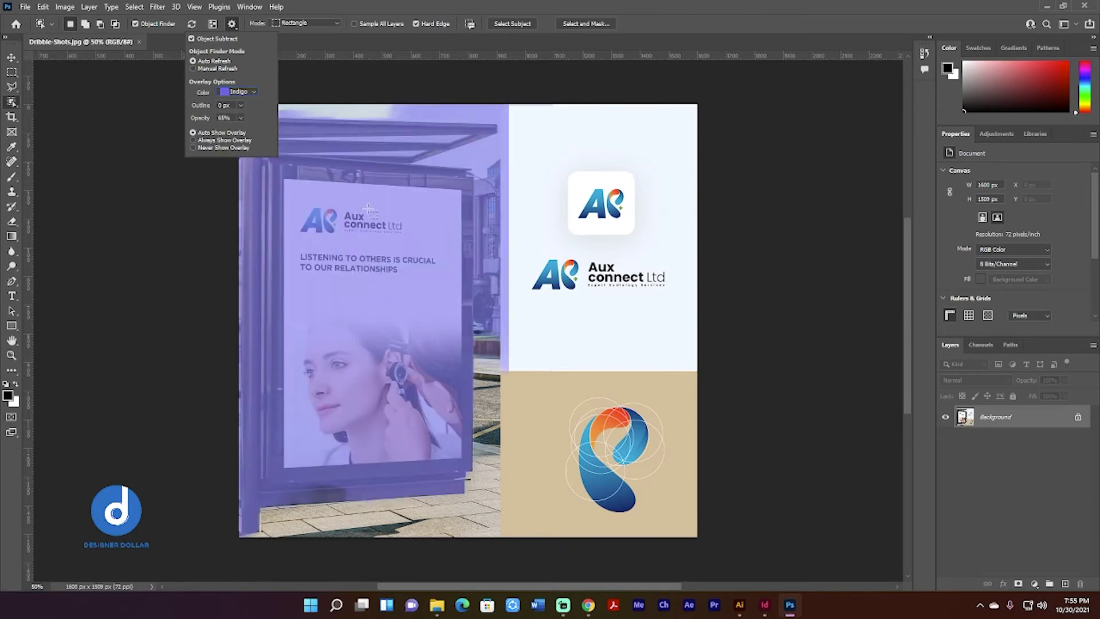
click(252, 92)
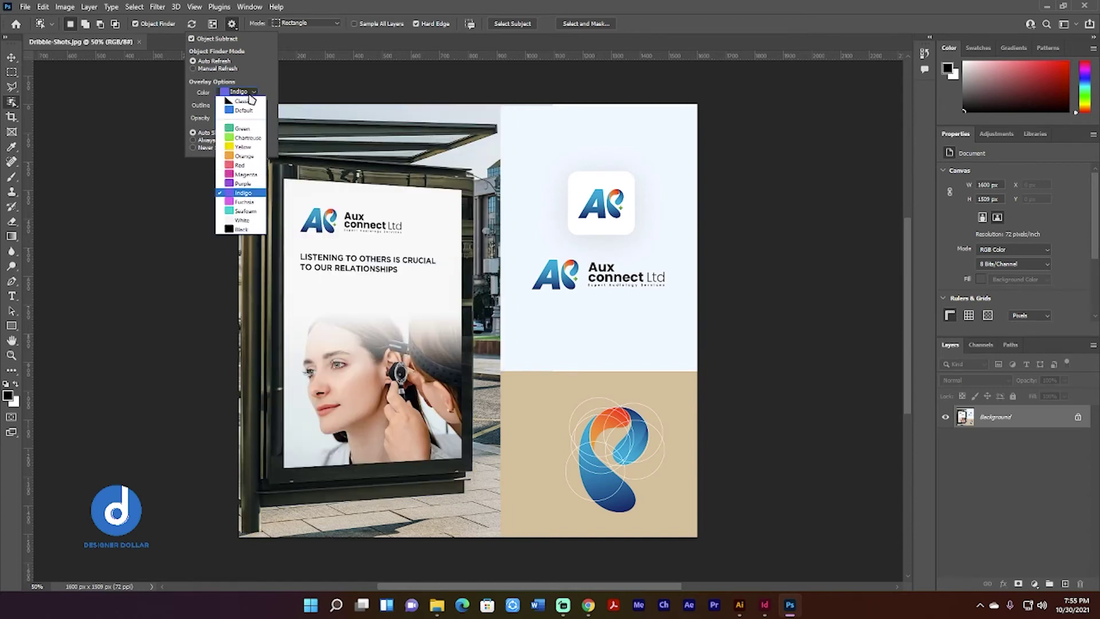
click(247, 130)
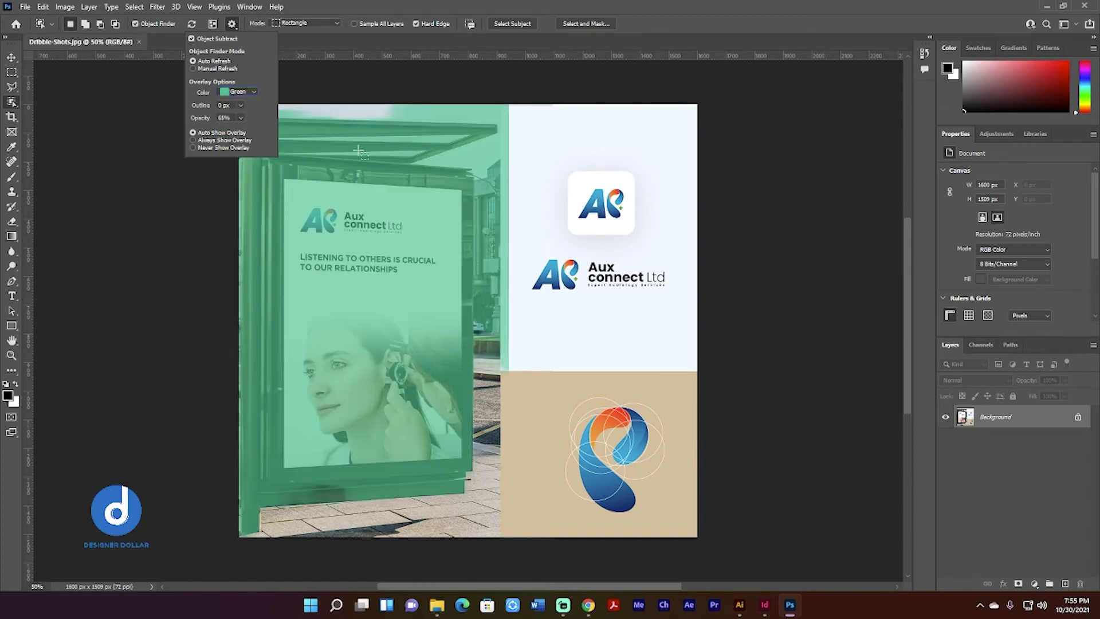
click(245, 95)
click(245, 95)
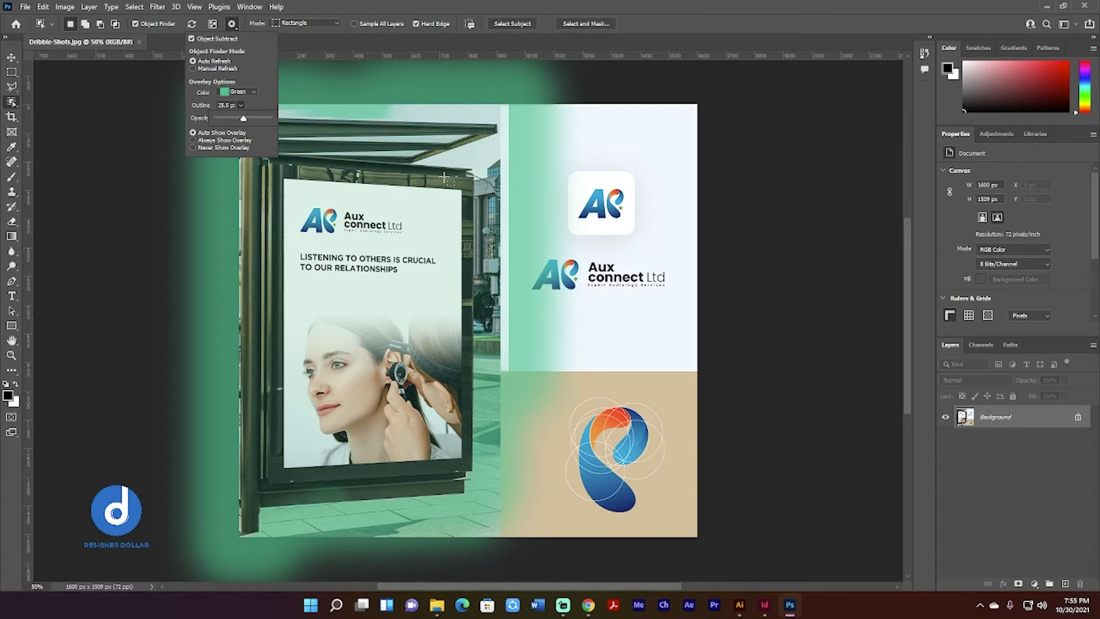
Set the object overlay opacity to 70% and toggle the Object Subtract option off and on
click(240, 113)
click(240, 118)
mouse_move(242, 131)
mouse_down()
mouse_move(214, 131)
mouse_move(268, 133)
mouse_move(229, 135)
mouse_move(239, 133)
mouse_up()
click(240, 118)
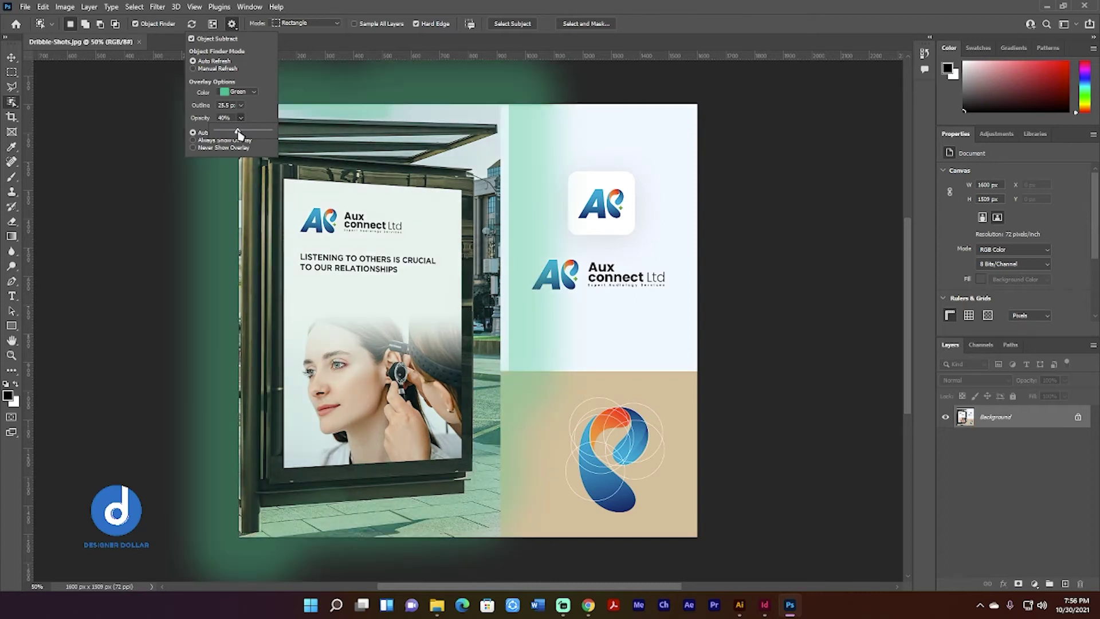
click(241, 118)
key(BackSpace)
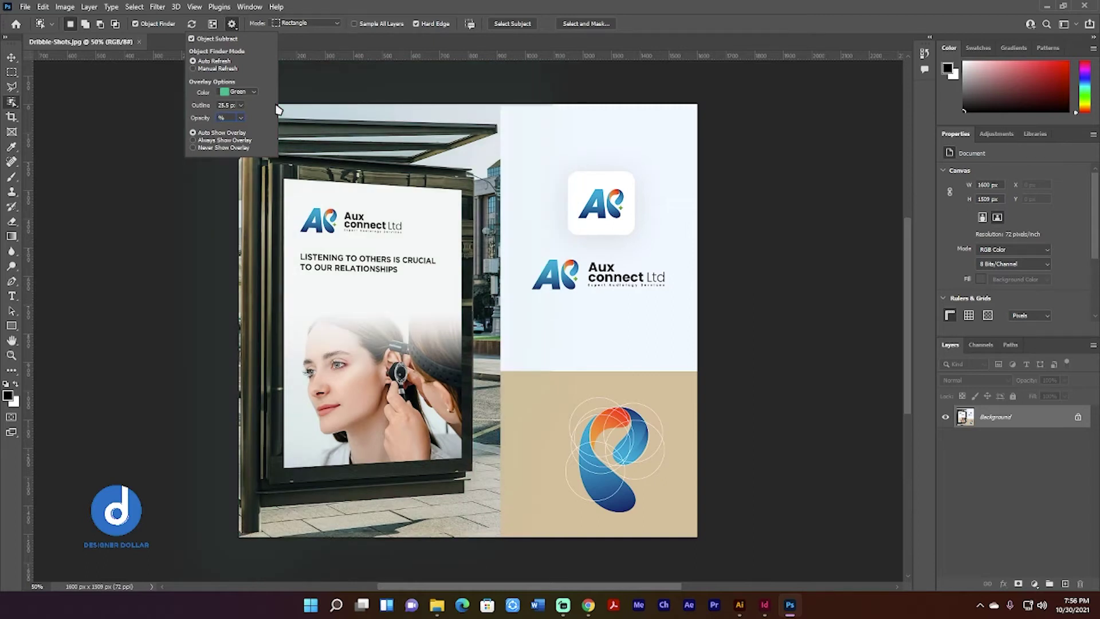
text(70)
key(Return)
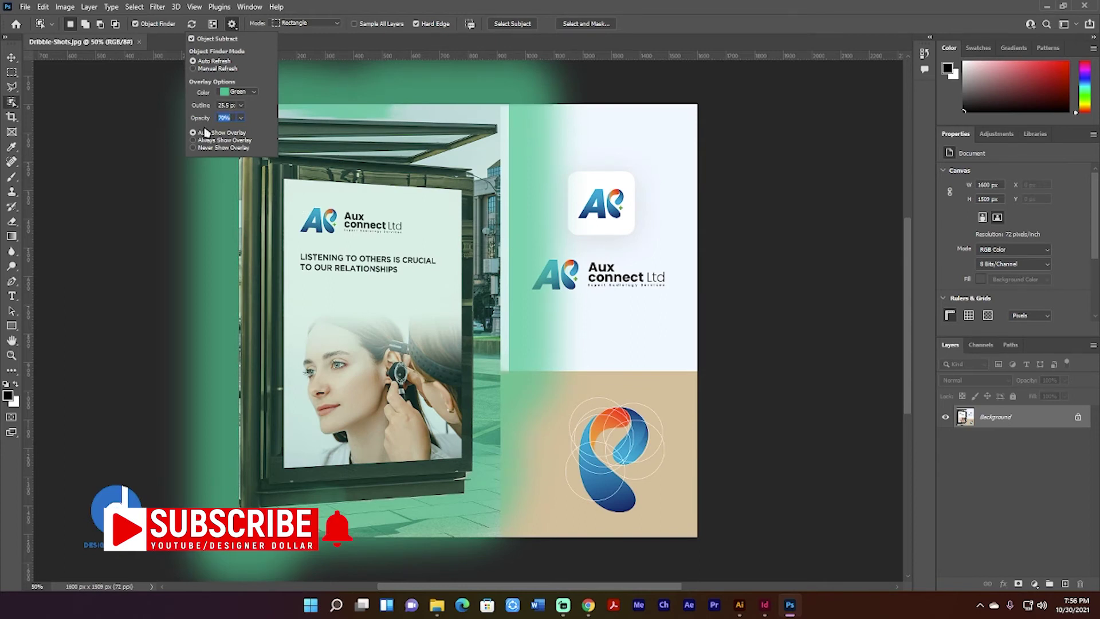
click(195, 39)
click(192, 39)
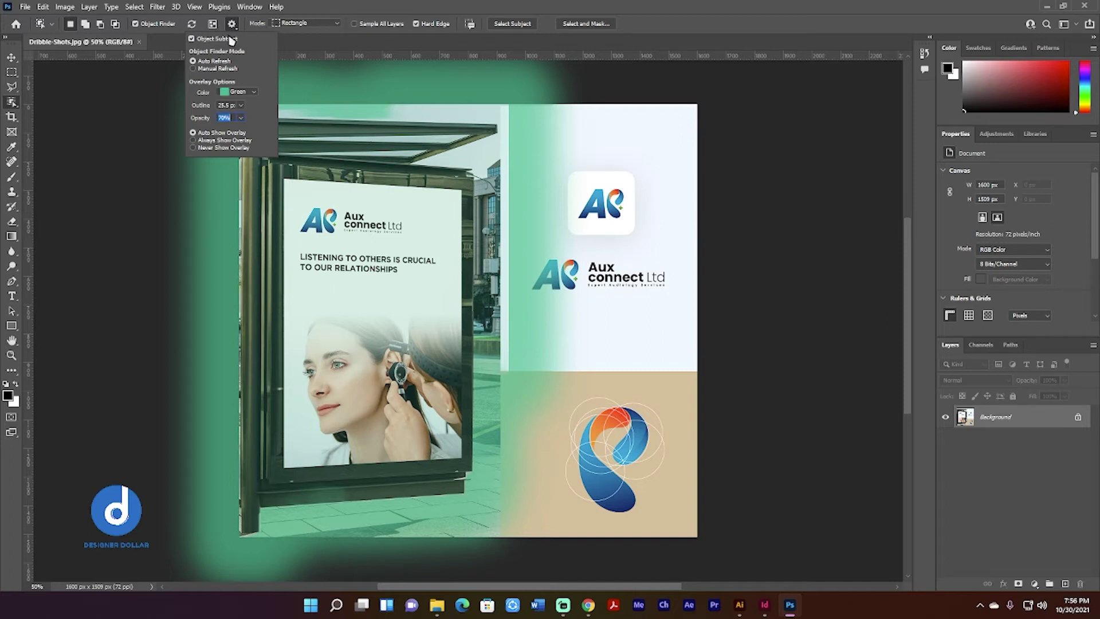
Set the Object Selection mode to Lasso, lasso around the top of the woman's head on the billboard, and clear the resulting selection
click(324, 12)
click(316, 23)
click(295, 41)
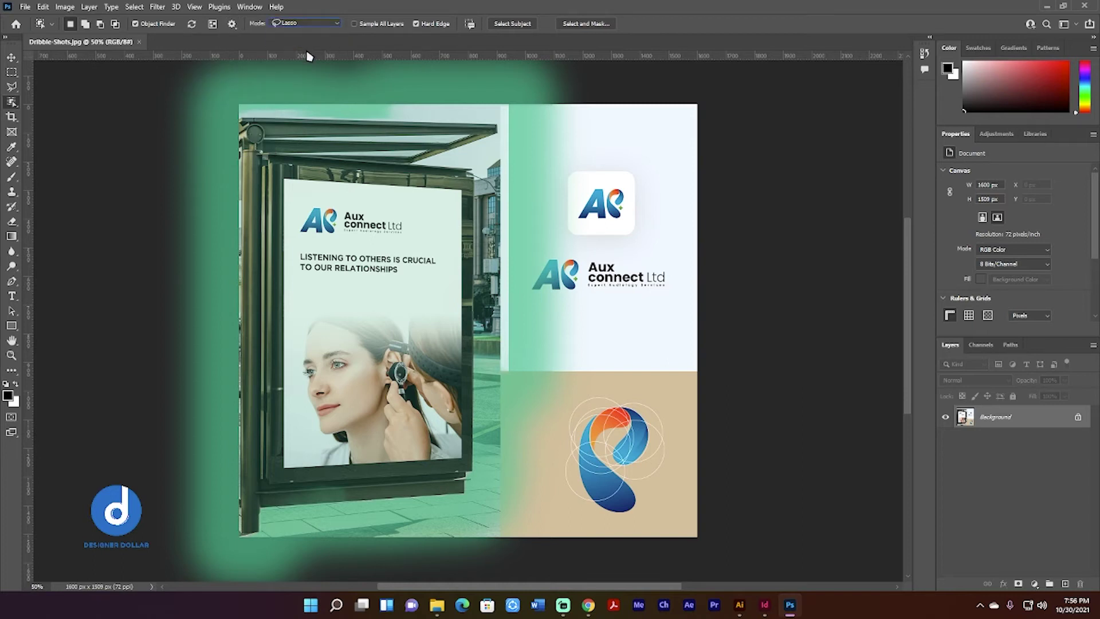
mouse_move(337, 327)
mouse_down()
mouse_move(355, 270)
mouse_move(335, 330)
mouse_up()
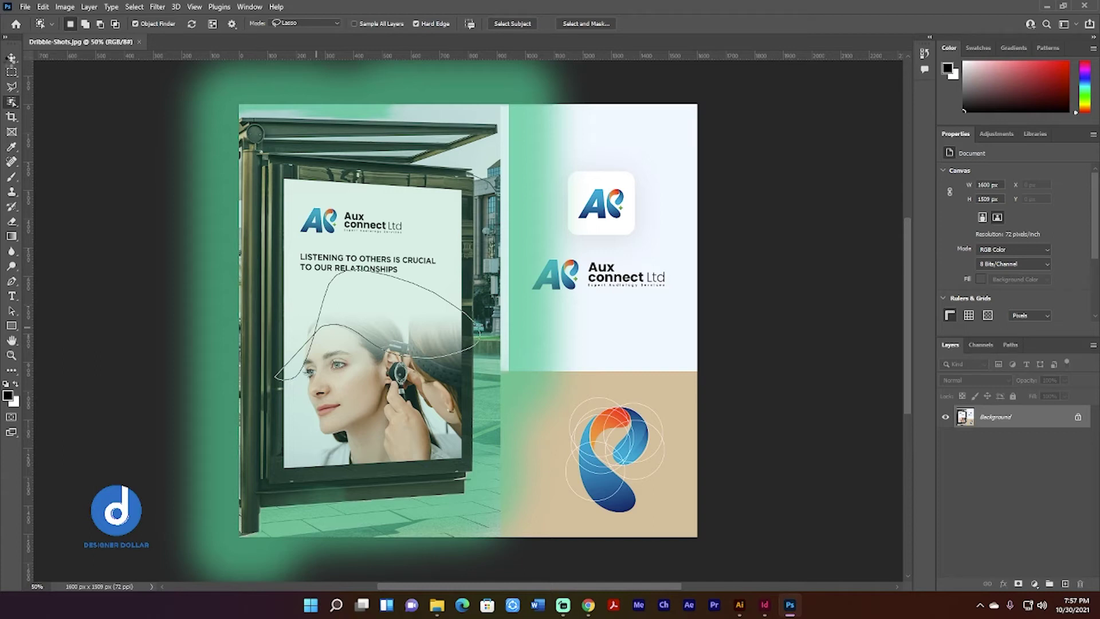
mouse_move(562, 612)
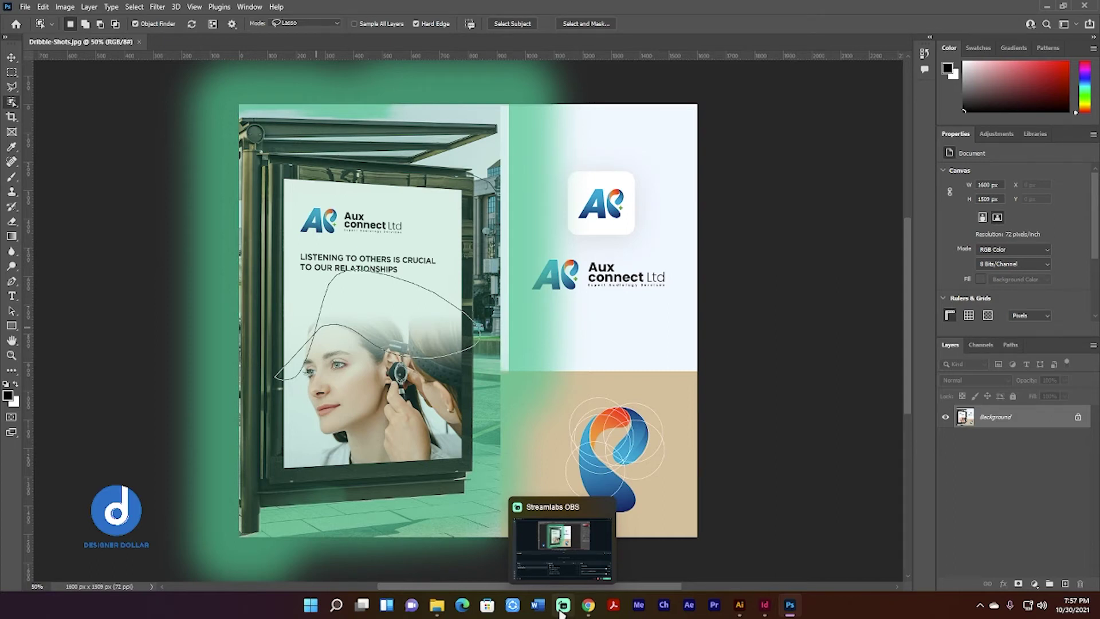
key(v)
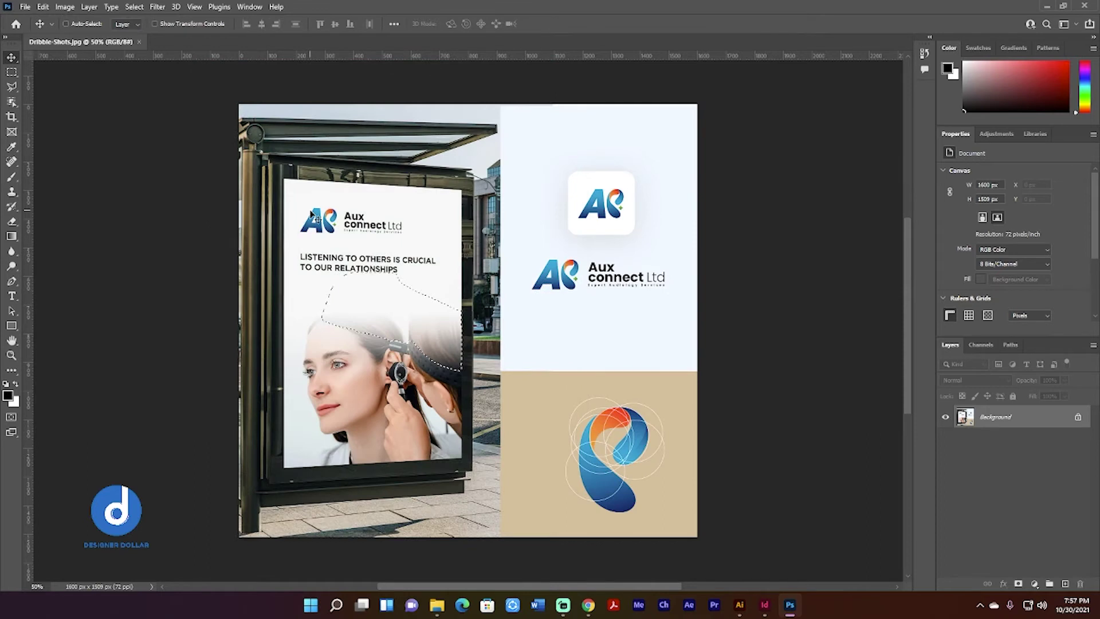
key(ctrl+d)
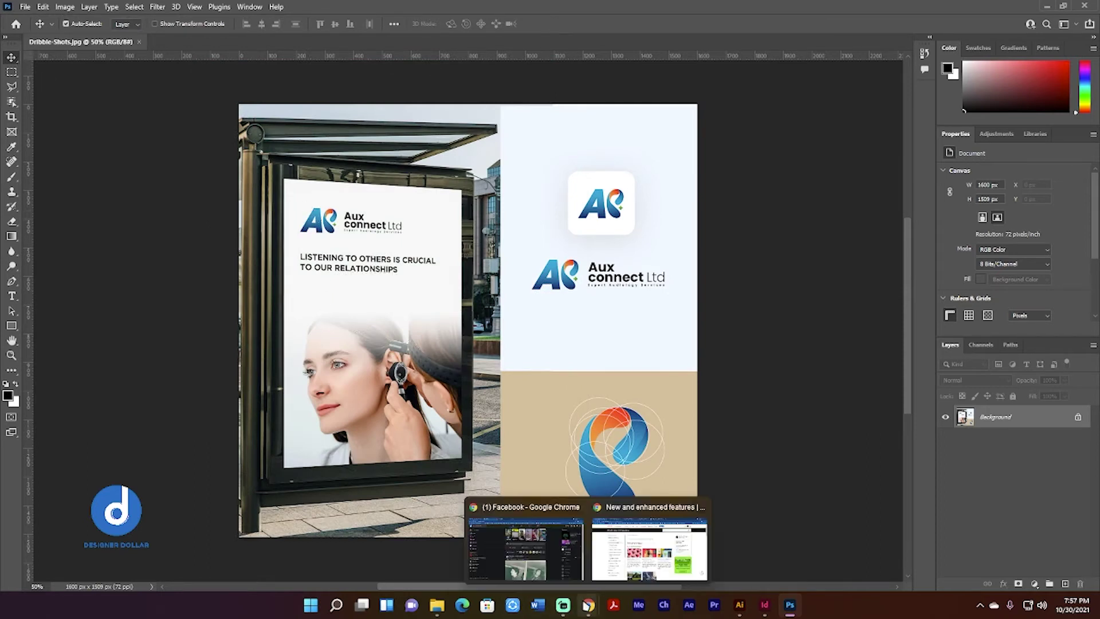
Switch to the What's new in Photoshop page in Chrome and highlight the October 2021 release (version 23.0) line
click(624, 574)
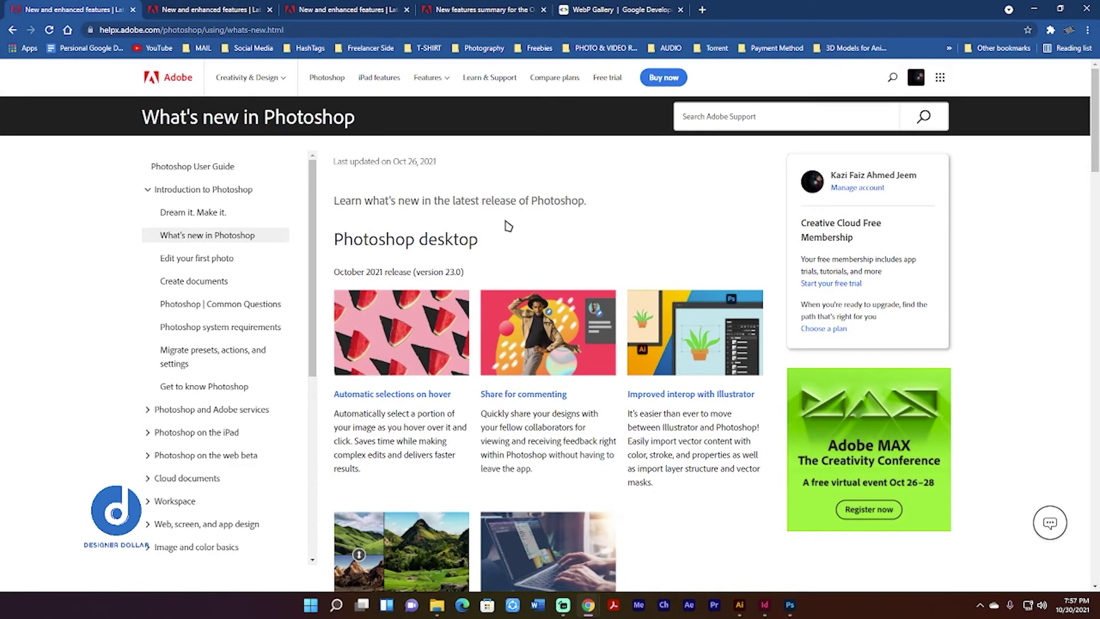
scroll(553, 222, down, 2)
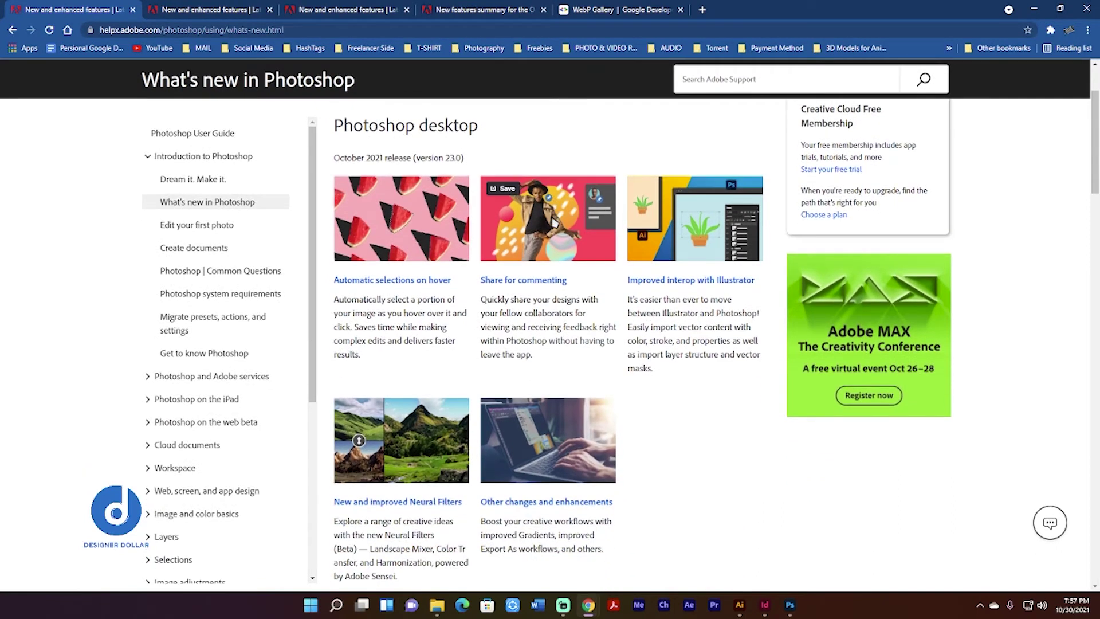
drag(335, 158, 467, 163)
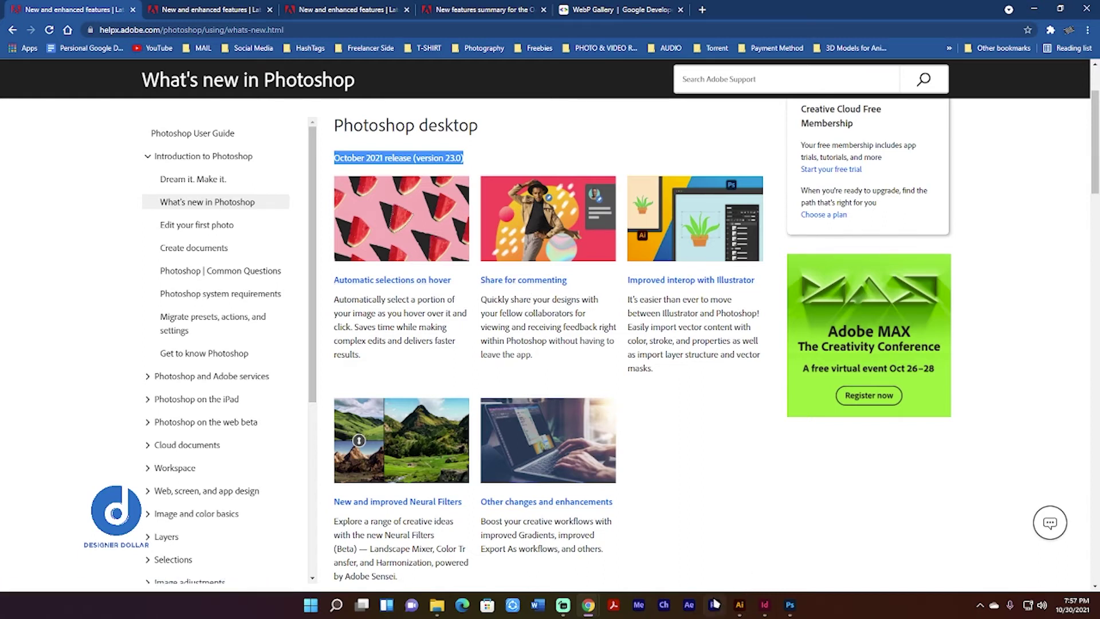
Switch back to Photoshop, and view and close the Share panel and the list of workspaces
click(789, 607)
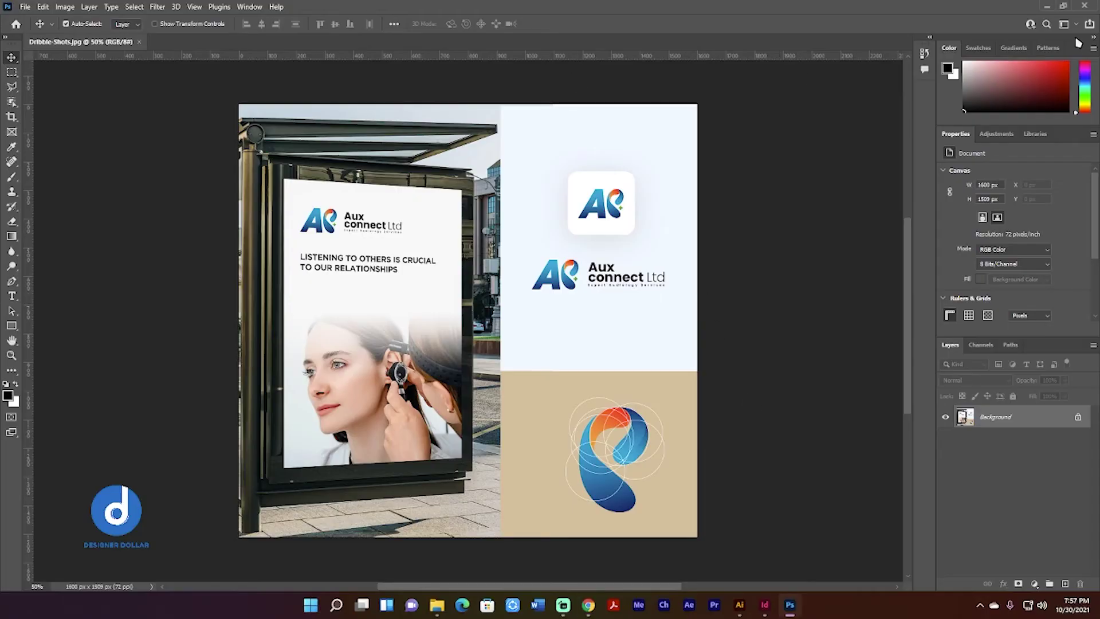
click(1031, 26)
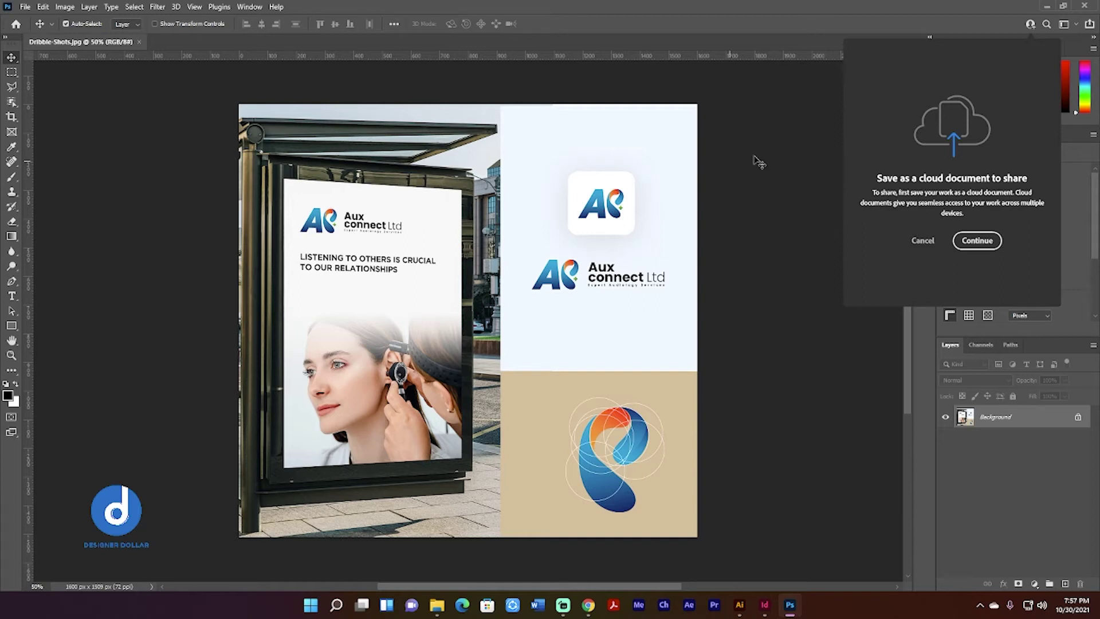
click(1030, 24)
click(1031, 25)
click(1076, 26)
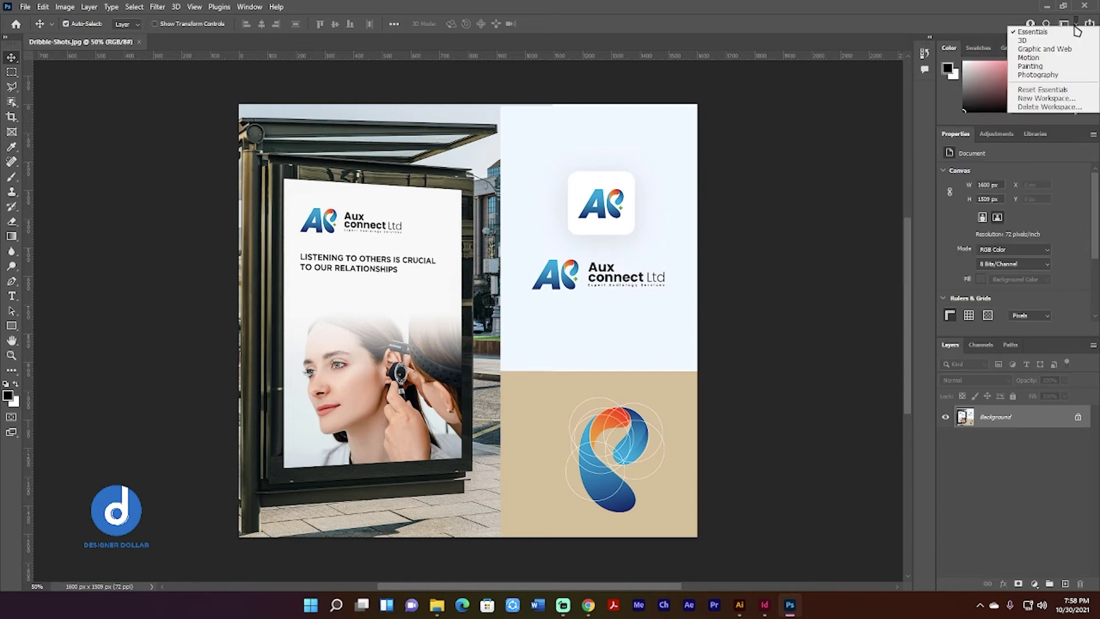
click(828, 85)
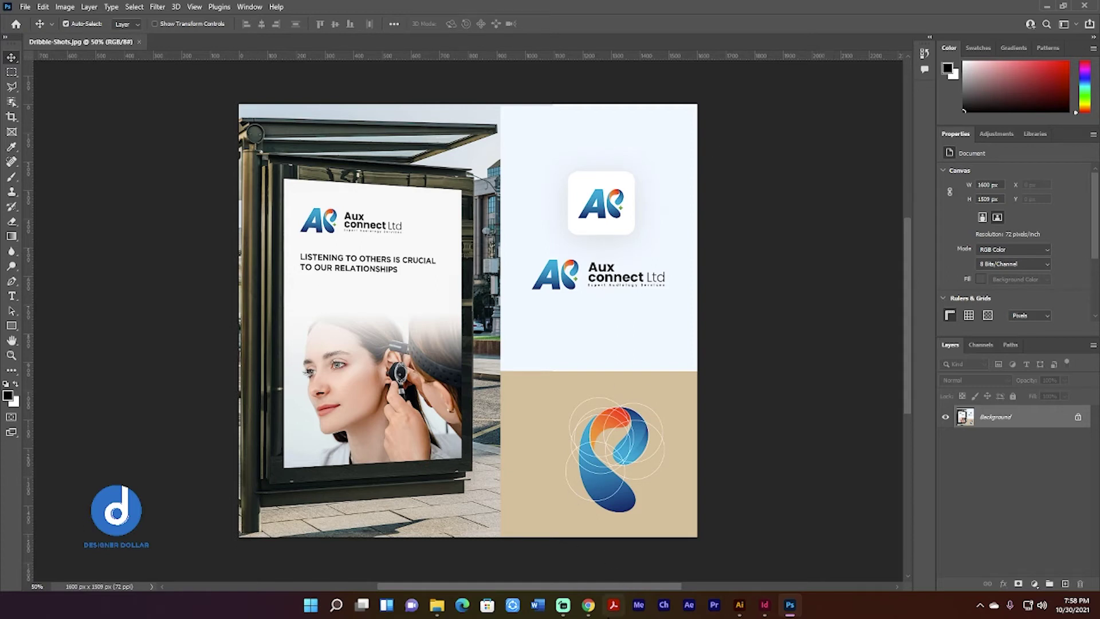
Return to the What's new in Photoshop page in Chrome and clear the text highlight to review the new features
mouse_move(588, 605)
click(650, 539)
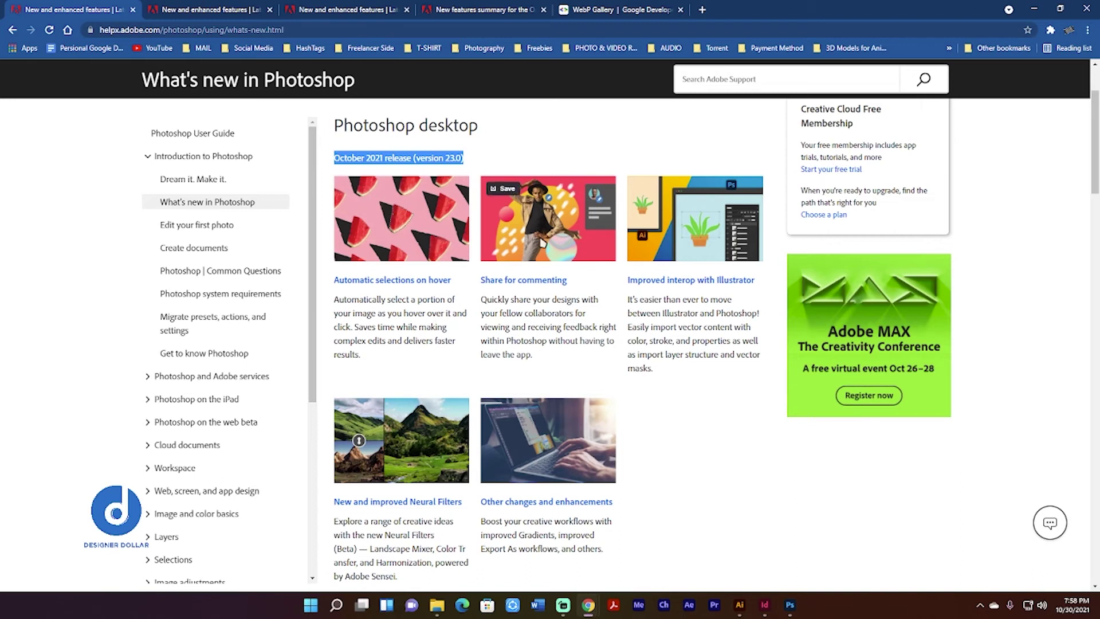
click(547, 150)
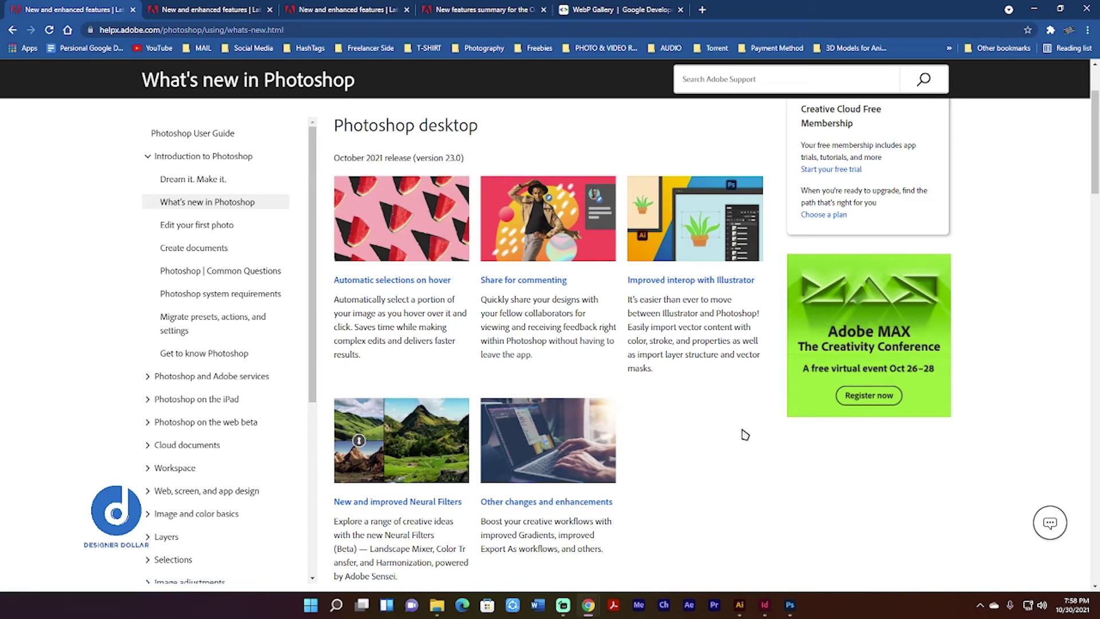
Switch to Illustrator and check its version in the About Illustrator information twice, closing it each time
click(740, 605)
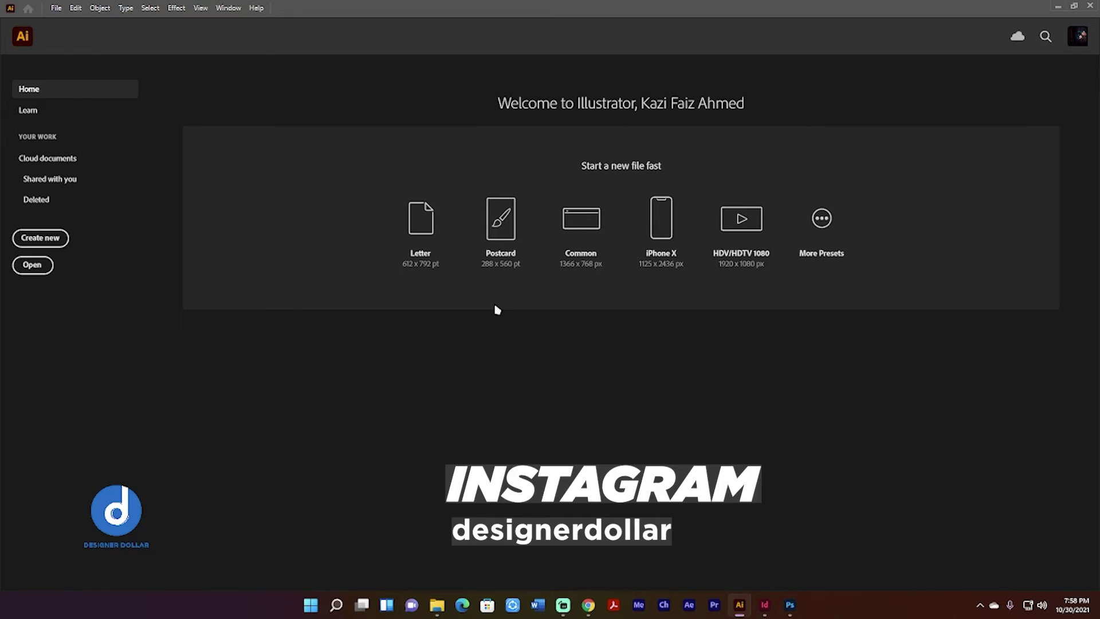
click(253, 9)
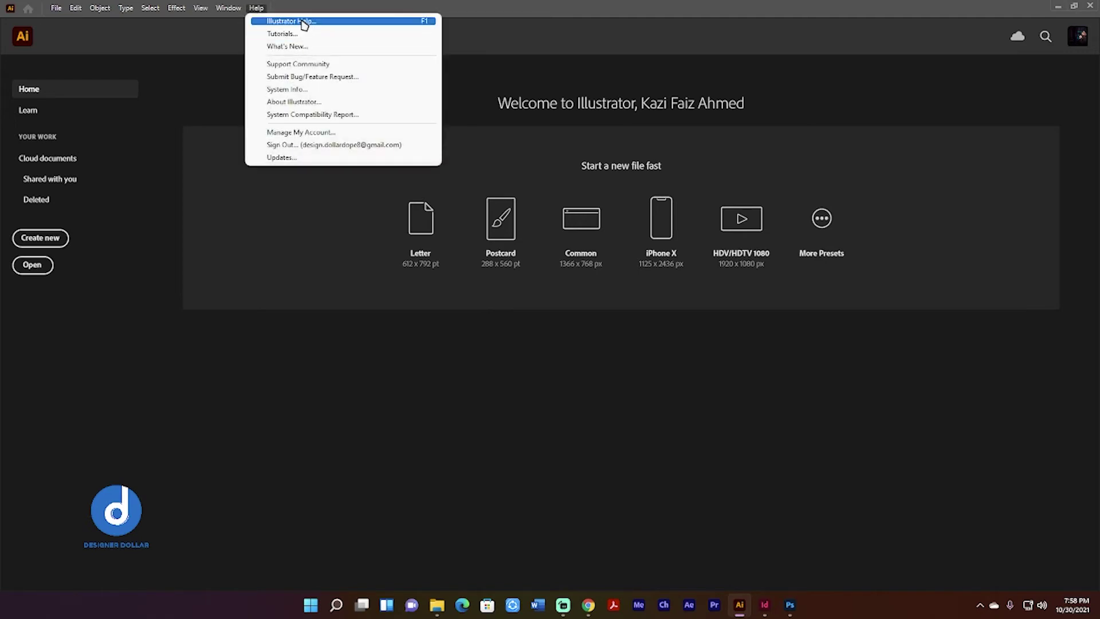
click(295, 103)
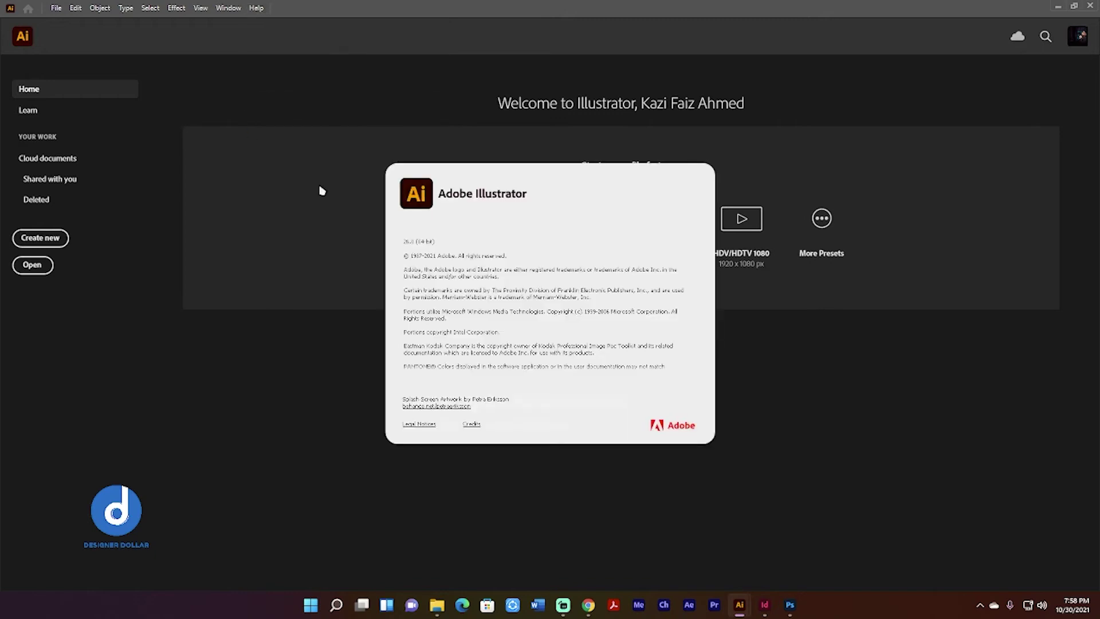
click(457, 239)
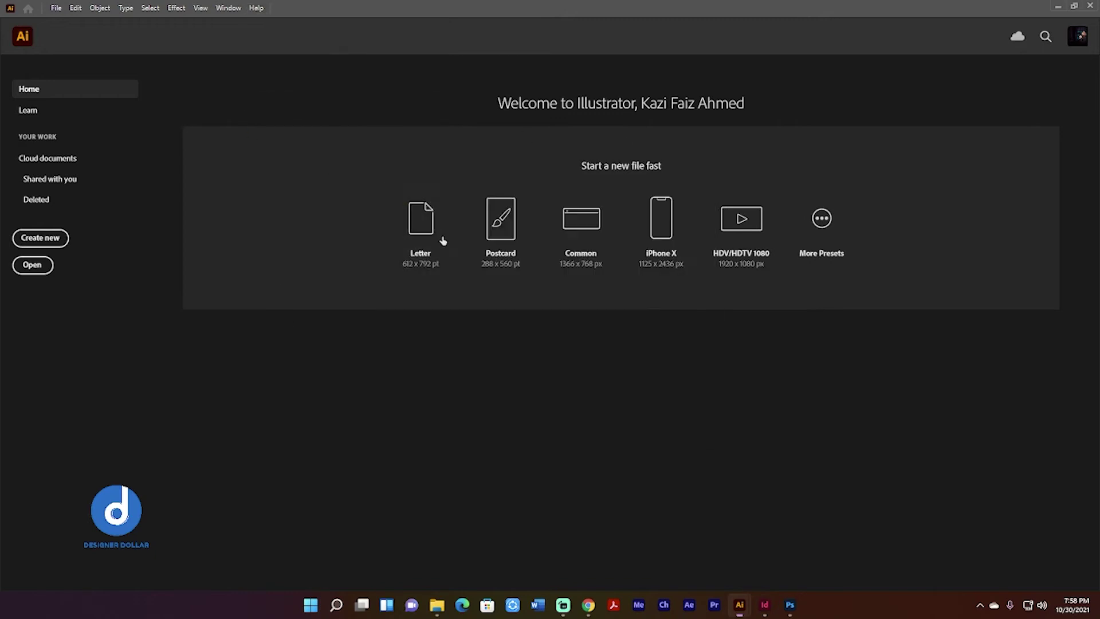
click(259, 9)
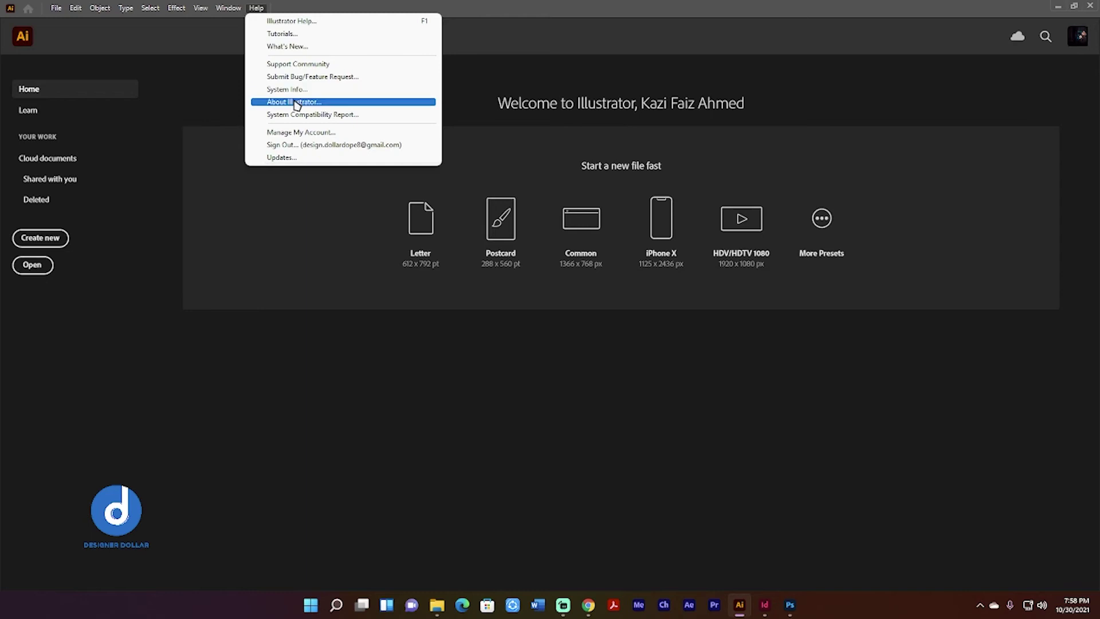
click(294, 102)
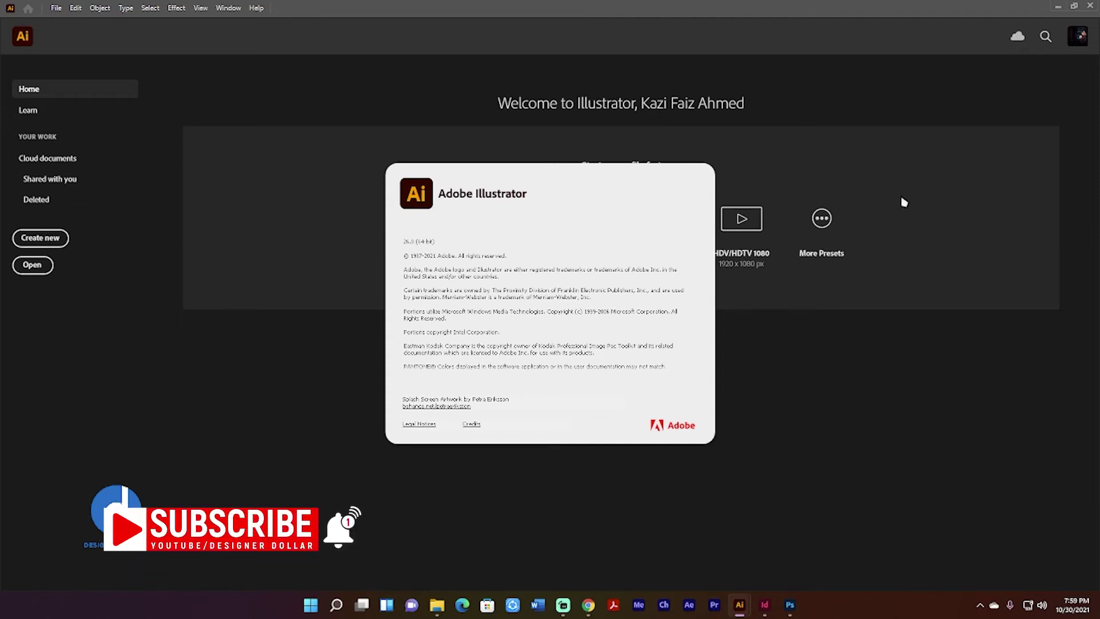
click(693, 276)
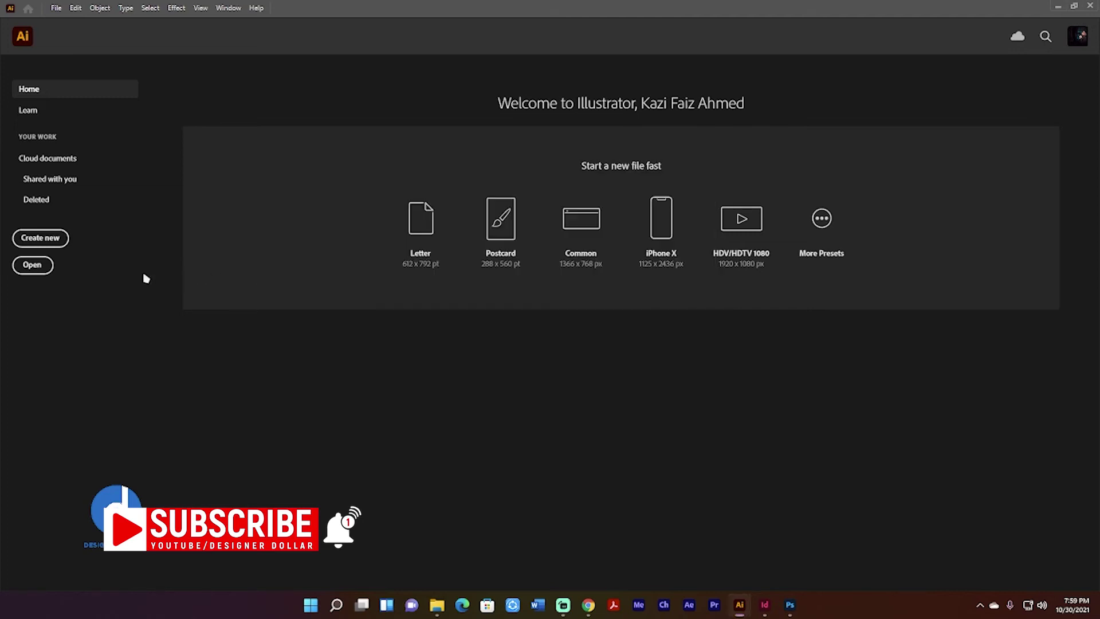
Open the Builders Solutions file from the Desktop folder in Illustrator
click(46, 266)
click(51, 213)
scroll(53, 172, up, 3)
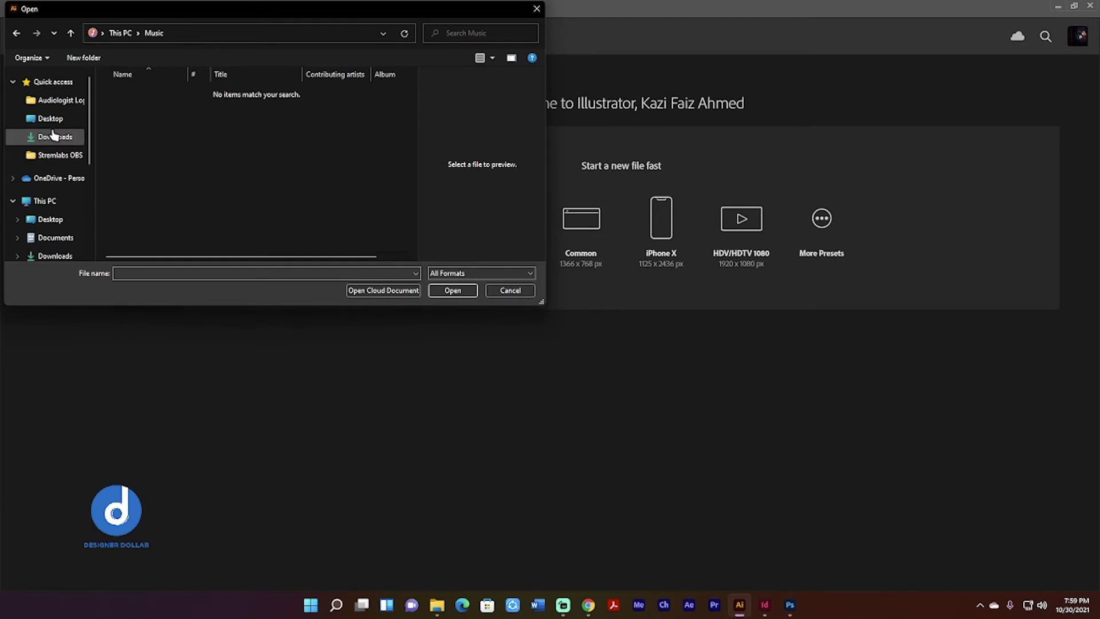
click(56, 116)
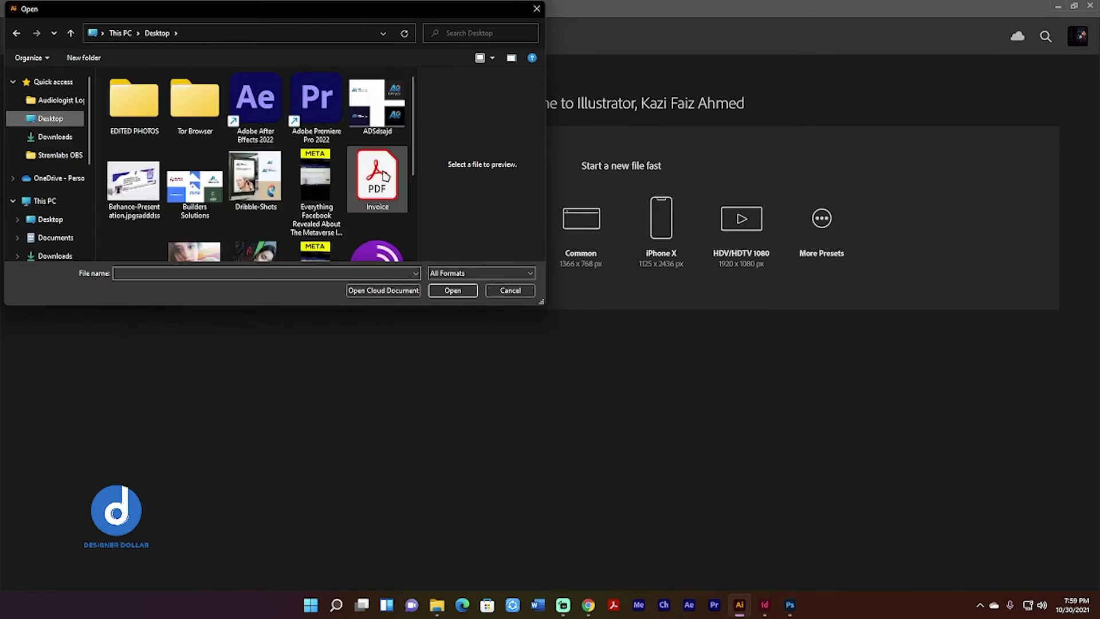
scroll(416, 124, down, 1)
click(208, 166)
double_click(208, 165)
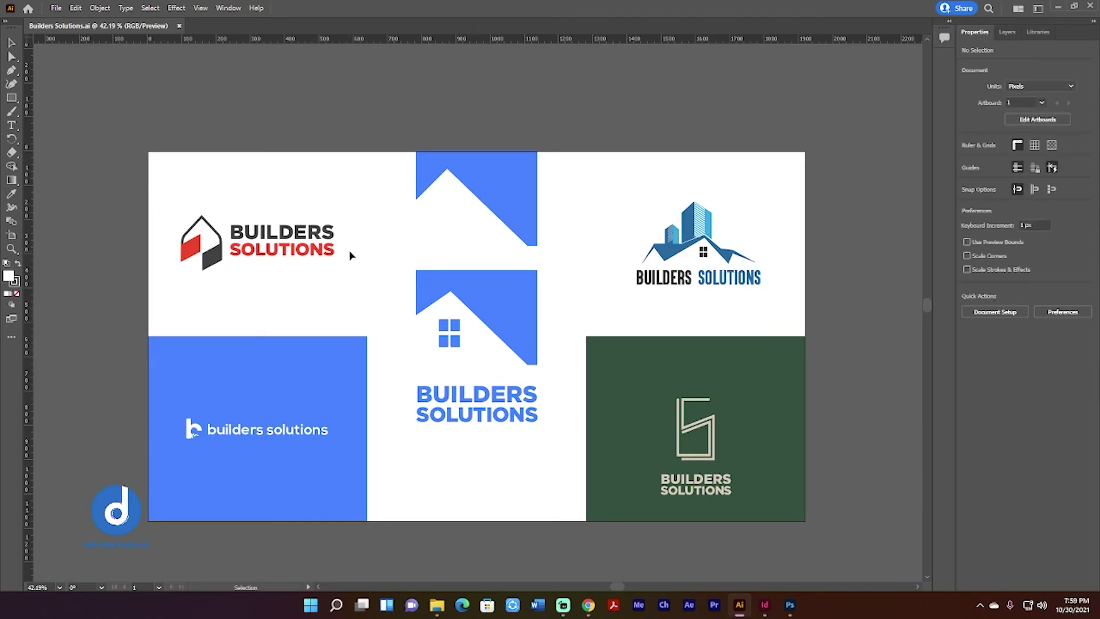
Select all the logo artwork, deselect it, and dismiss the tip about finding tools and tutorials
scroll(815, 587, down, 1)
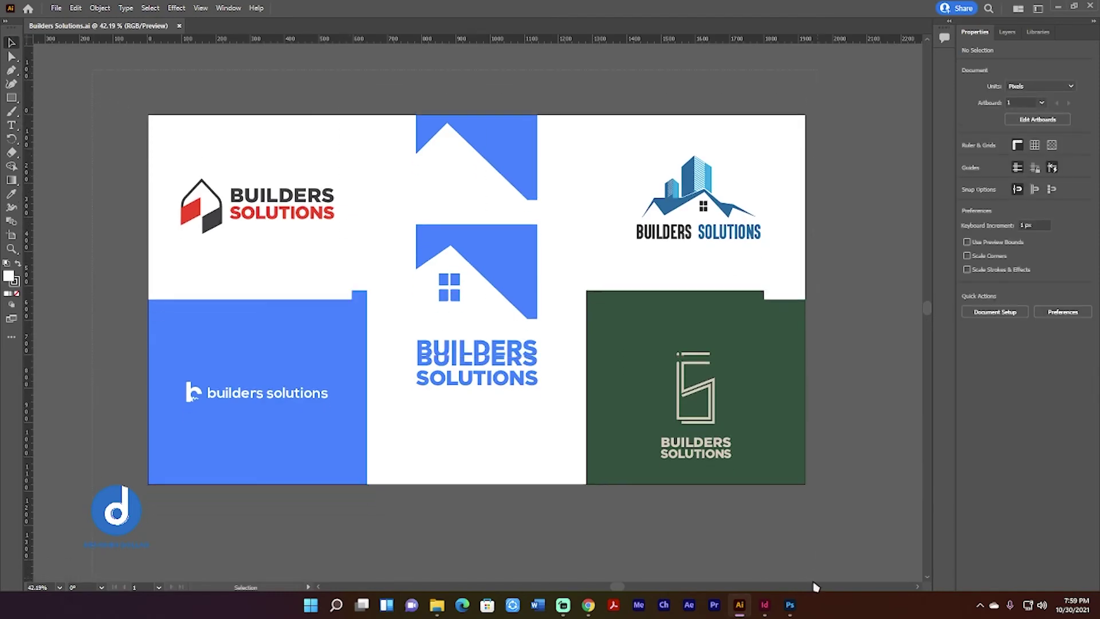
key(ctrl+a)
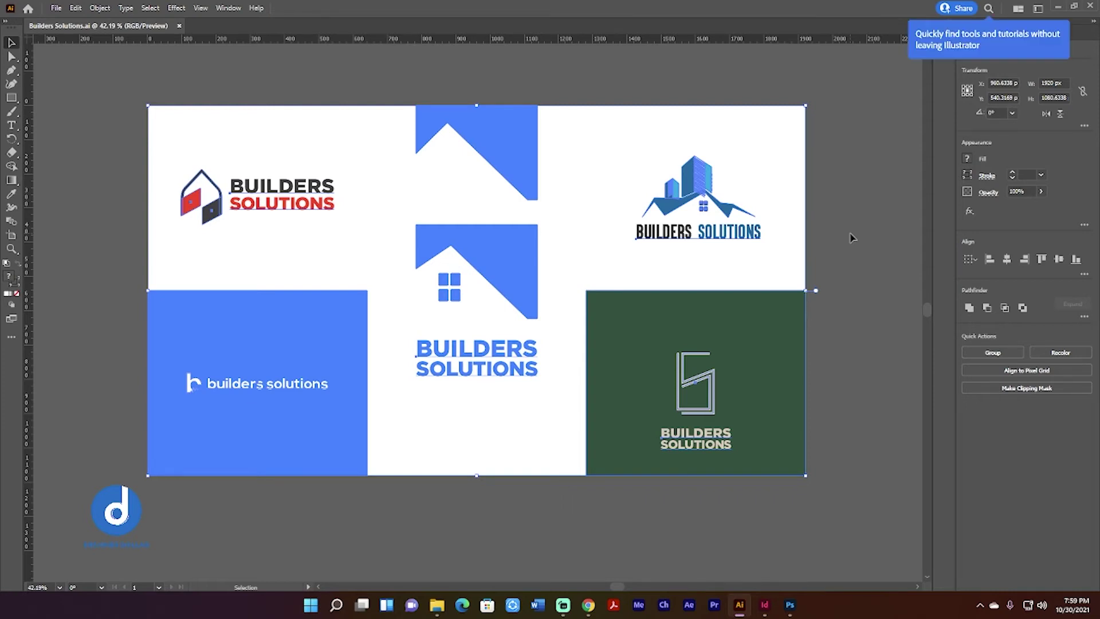
click(852, 87)
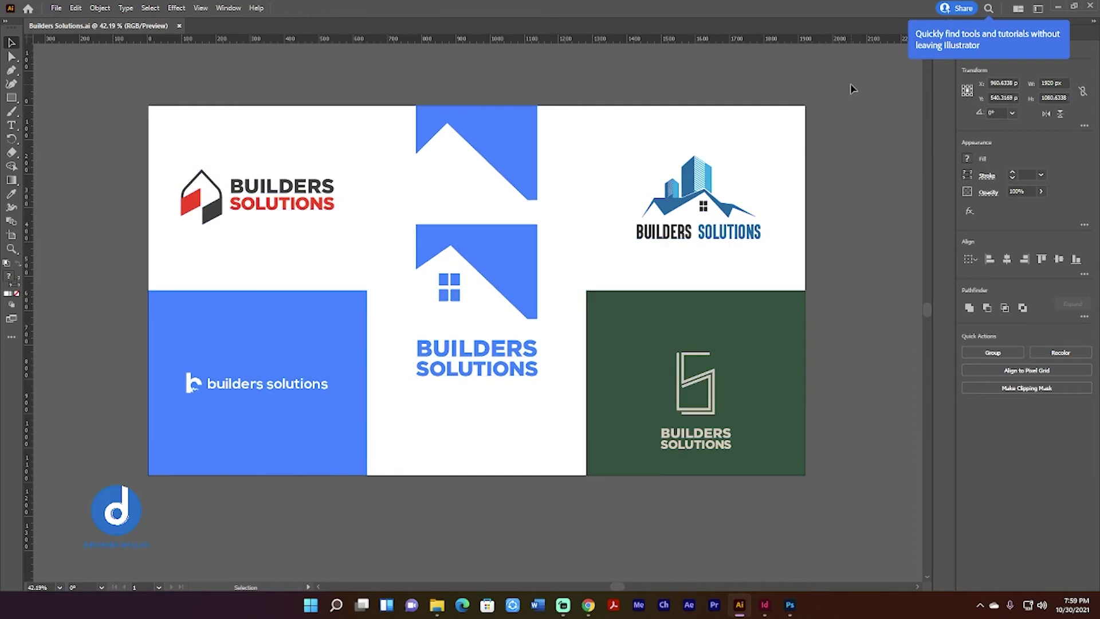
click(997, 29)
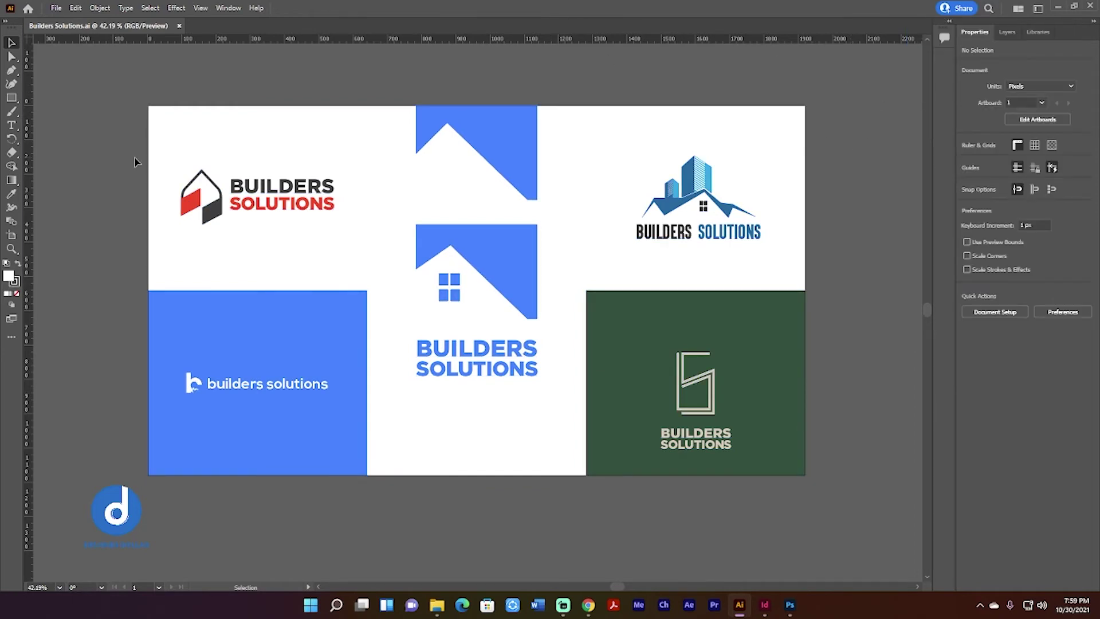
Select all the artwork on the artboard, and open Illustrator's Share panel and cancel saving as a cloud document
scroll(896, 523, down, 1)
key(ctrl+a)
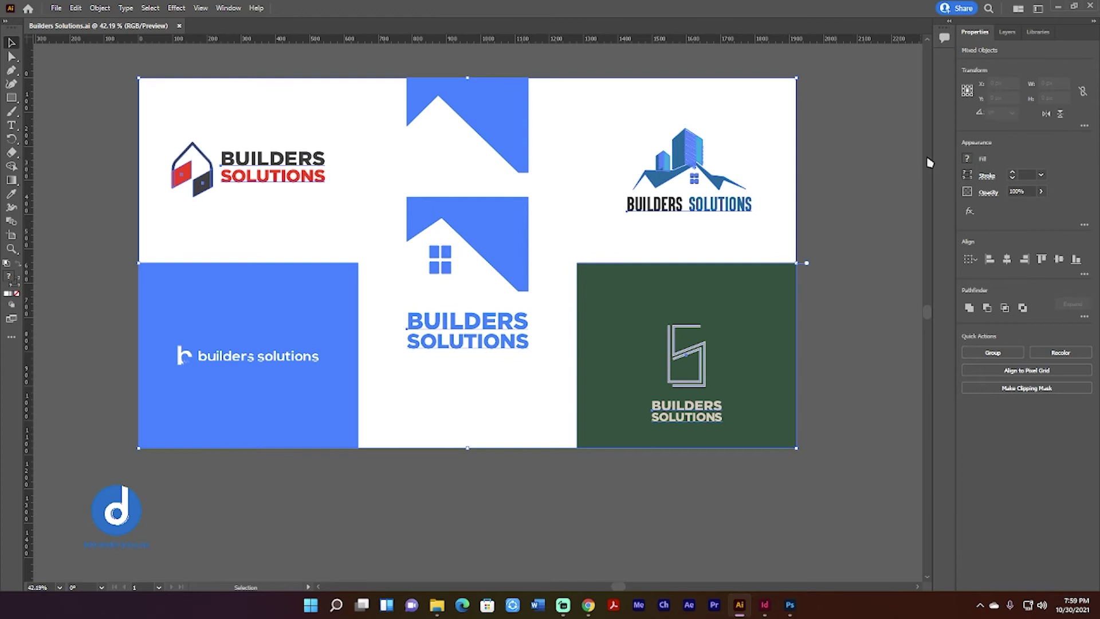
click(955, 9)
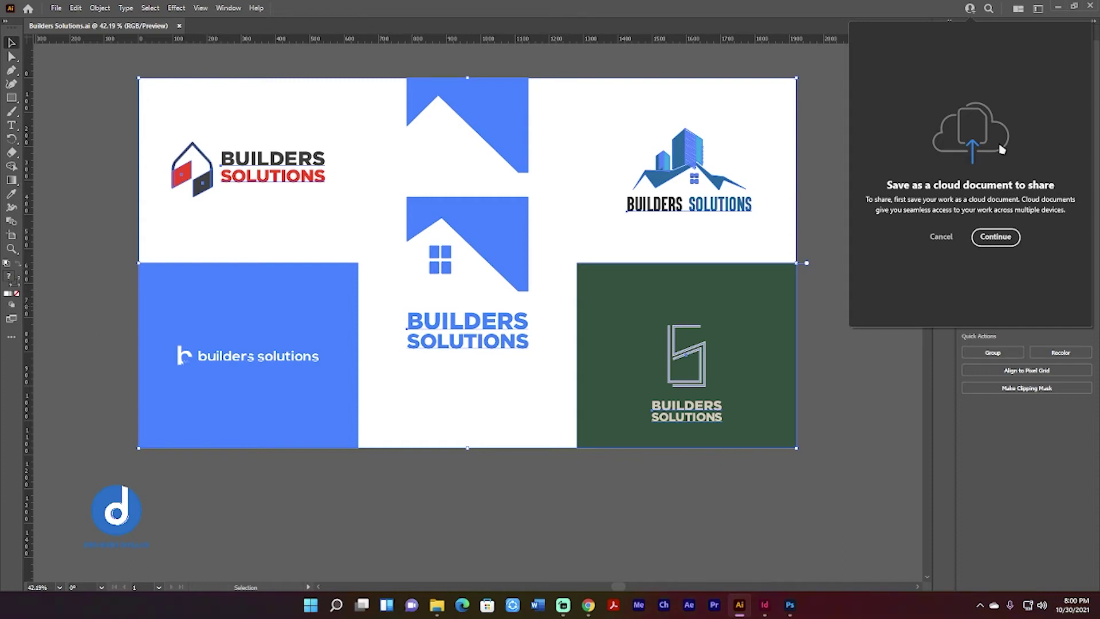
click(925, 240)
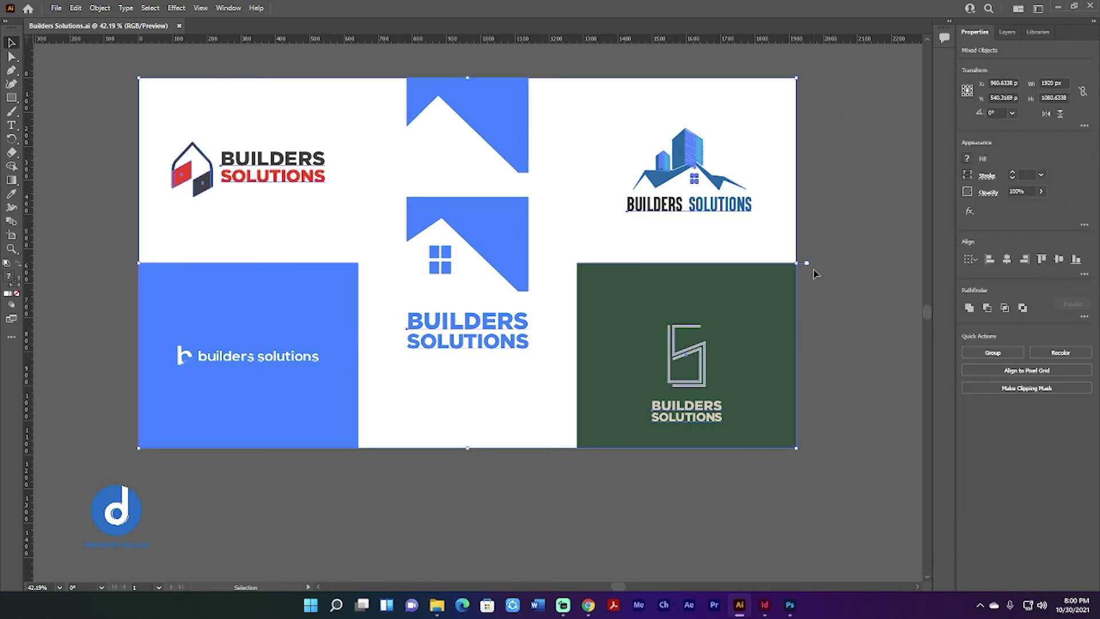
Copy the selected logo artwork in Illustrator, switch to Photoshop's Dribble-Shots.jpg document, and minimize the browser window covering it
click(76, 8)
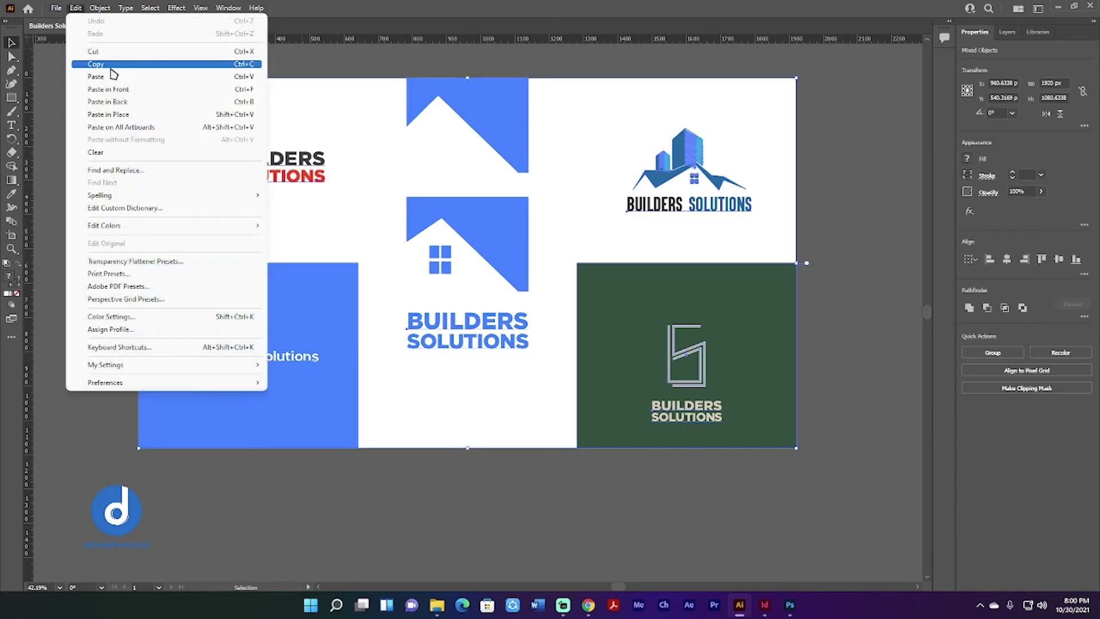
click(112, 67)
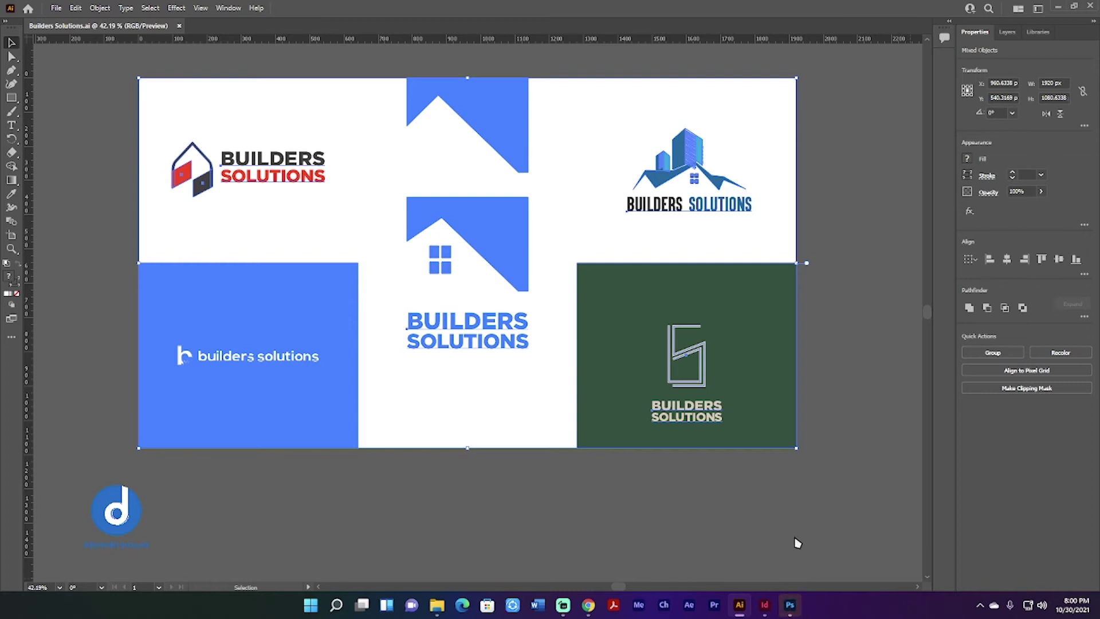
click(791, 606)
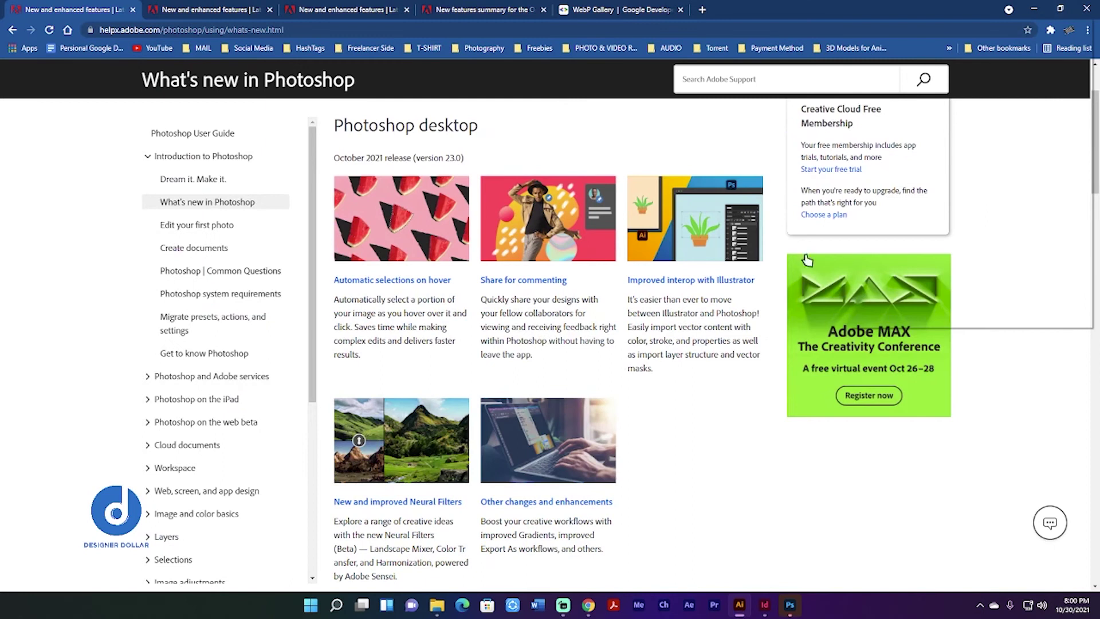
click(1034, 9)
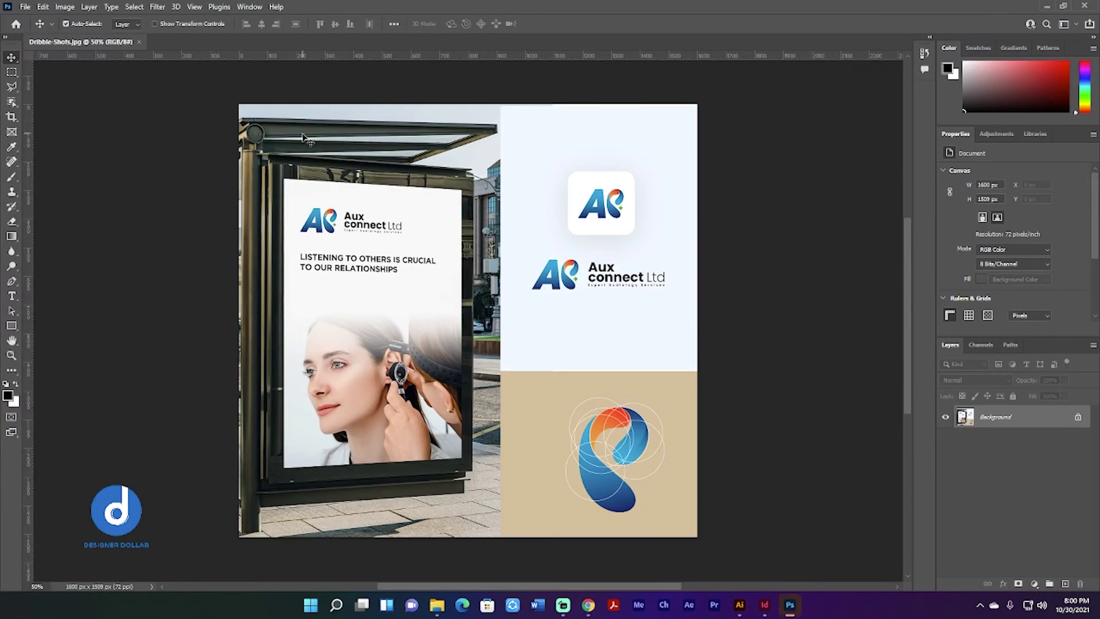
Paste the copied Illustrator artwork into Dribble-Shots.jpg as Layers, continuing with rasterization of some of the content
click(43, 7)
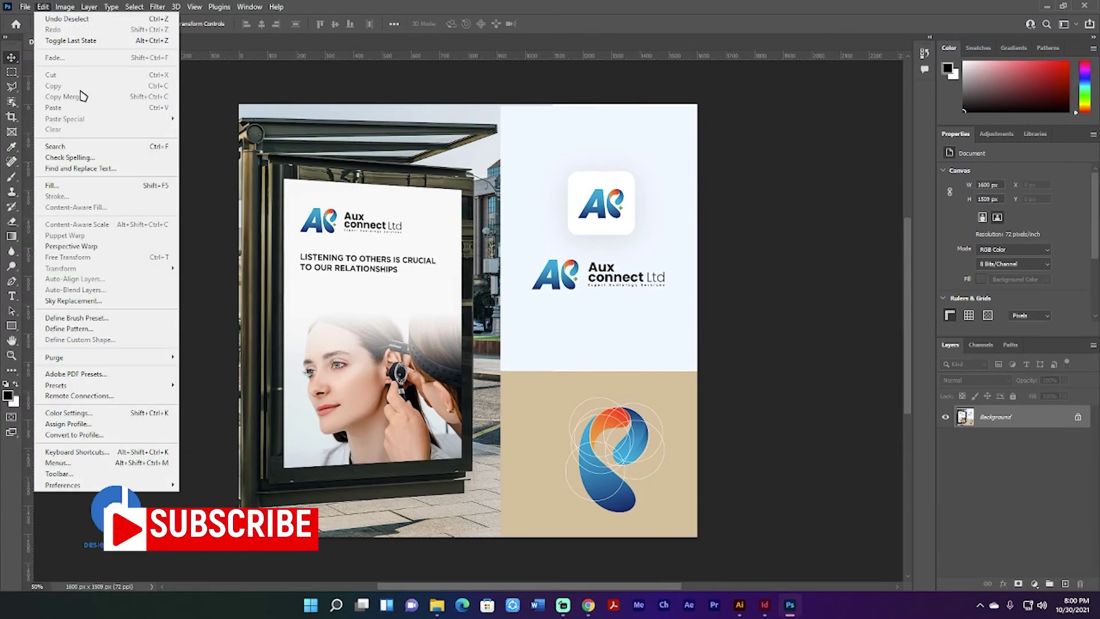
click(750, 127)
click(43, 7)
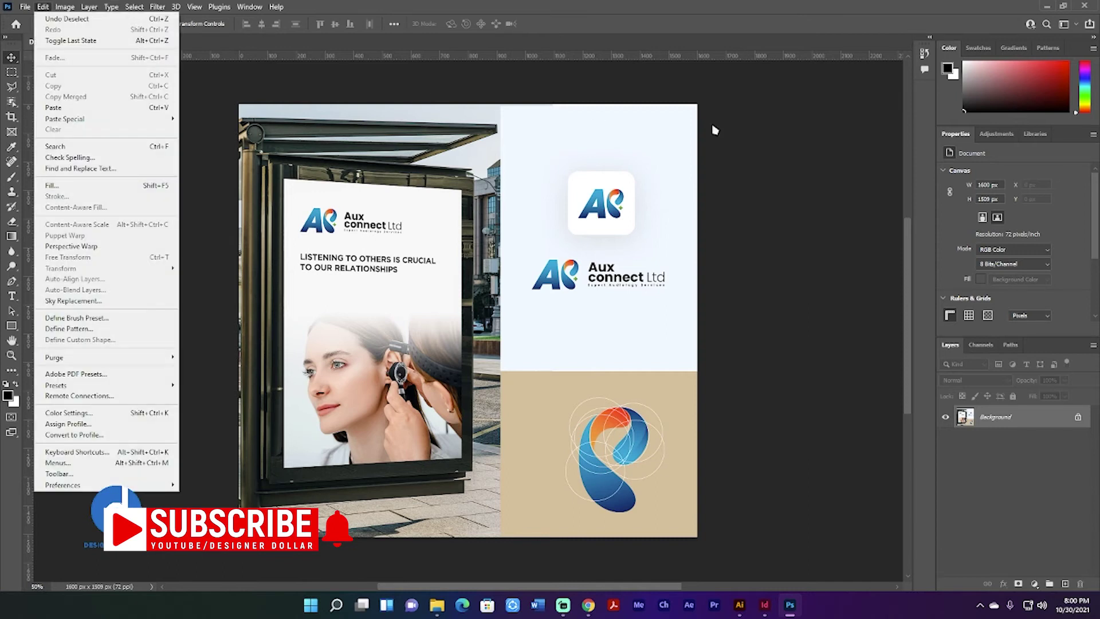
click(85, 108)
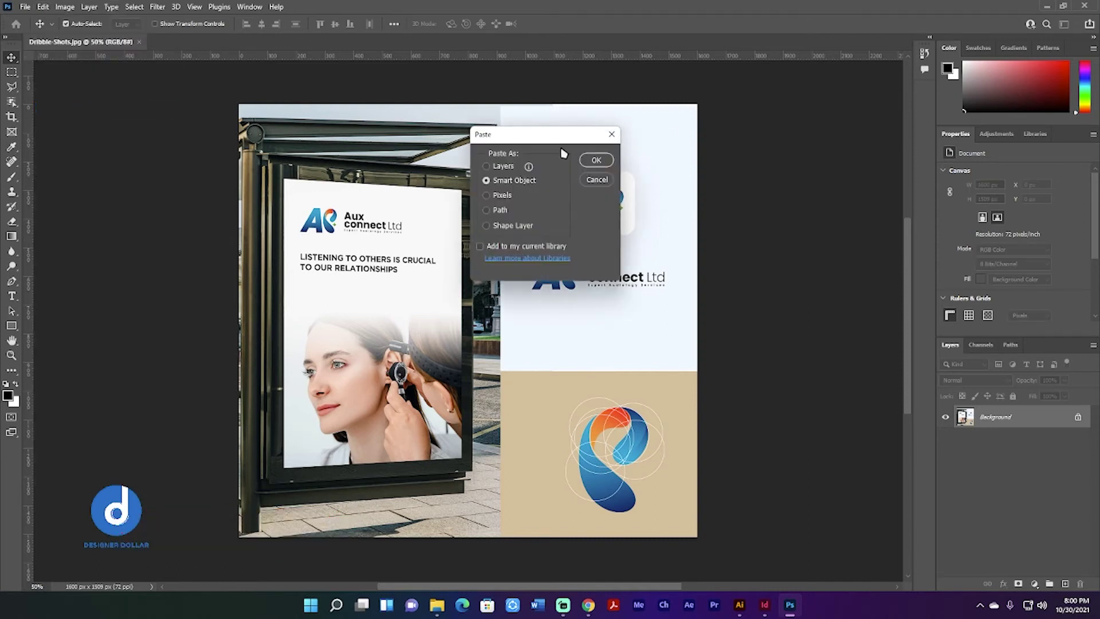
drag(555, 150, 500, 212)
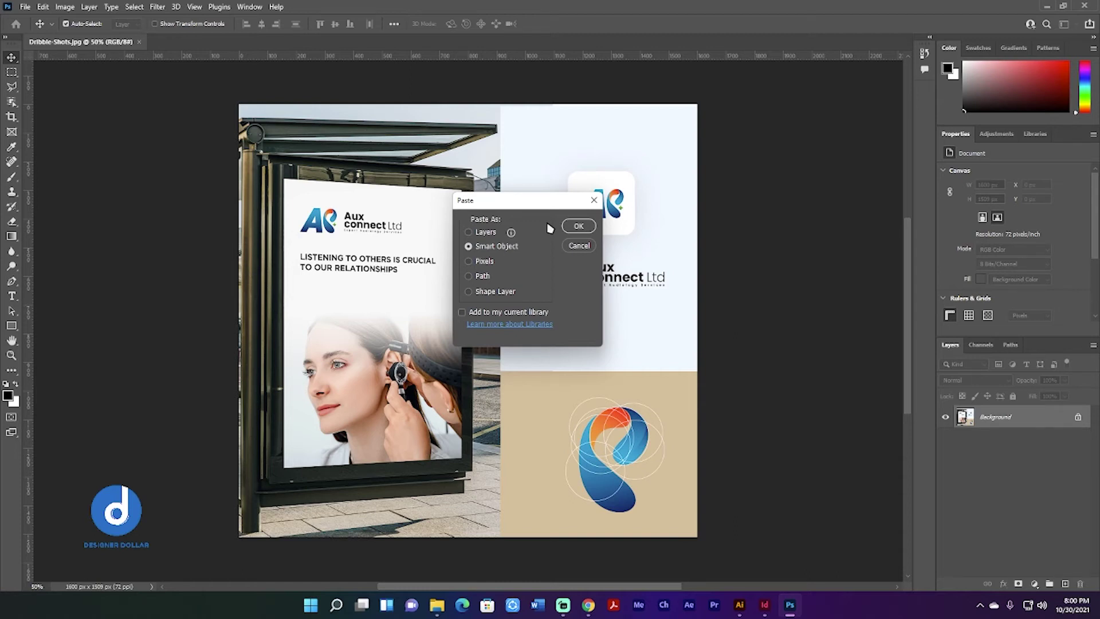
click(482, 232)
click(576, 228)
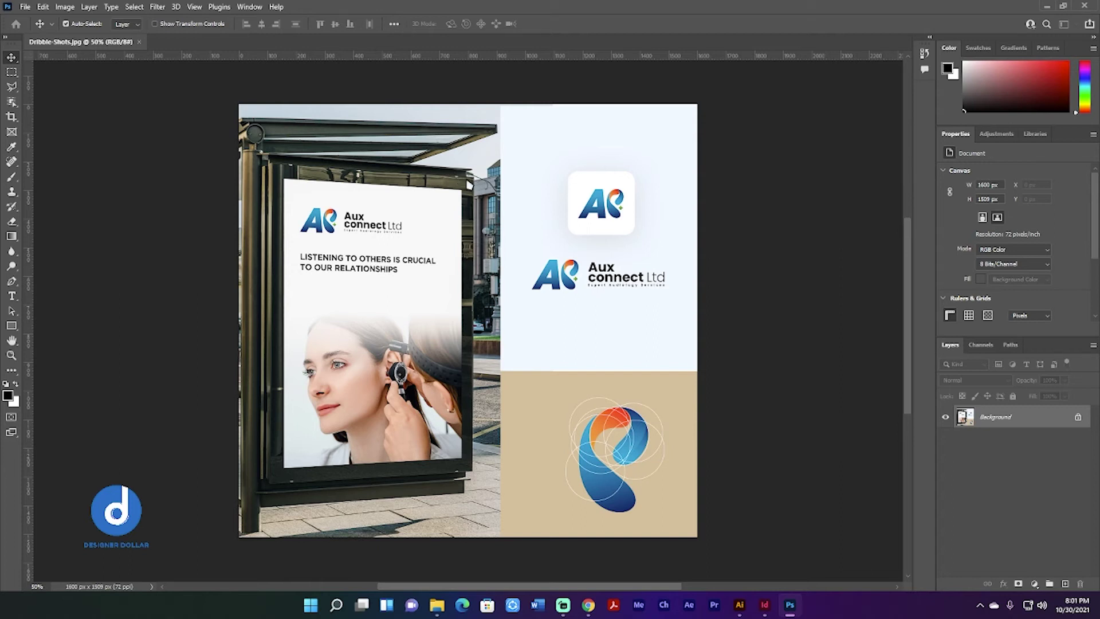
key(ctrl+v)
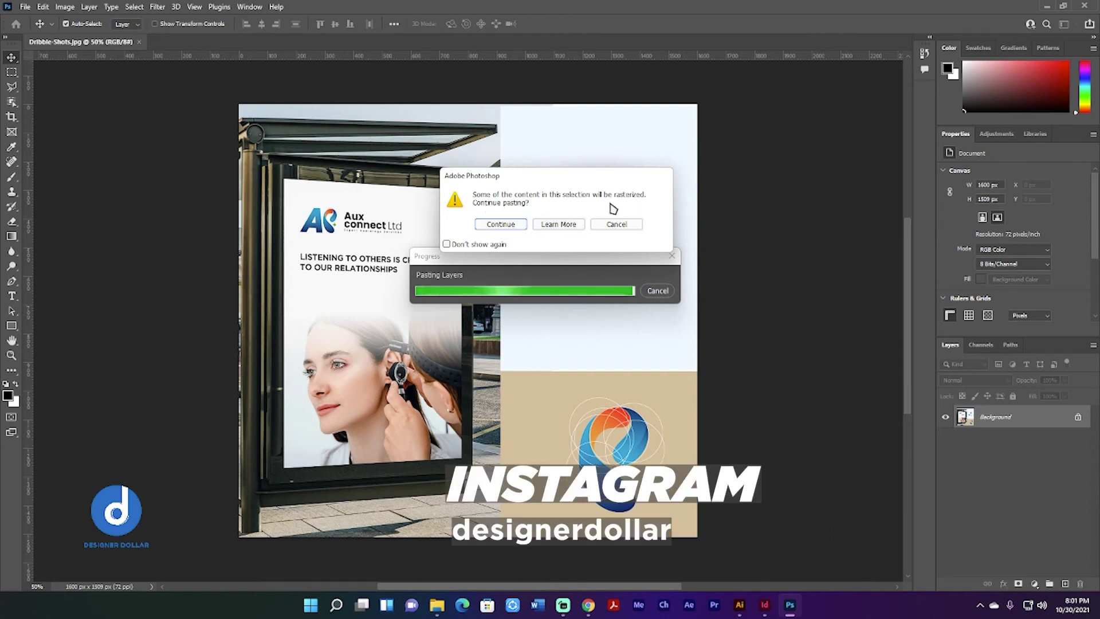
click(514, 224)
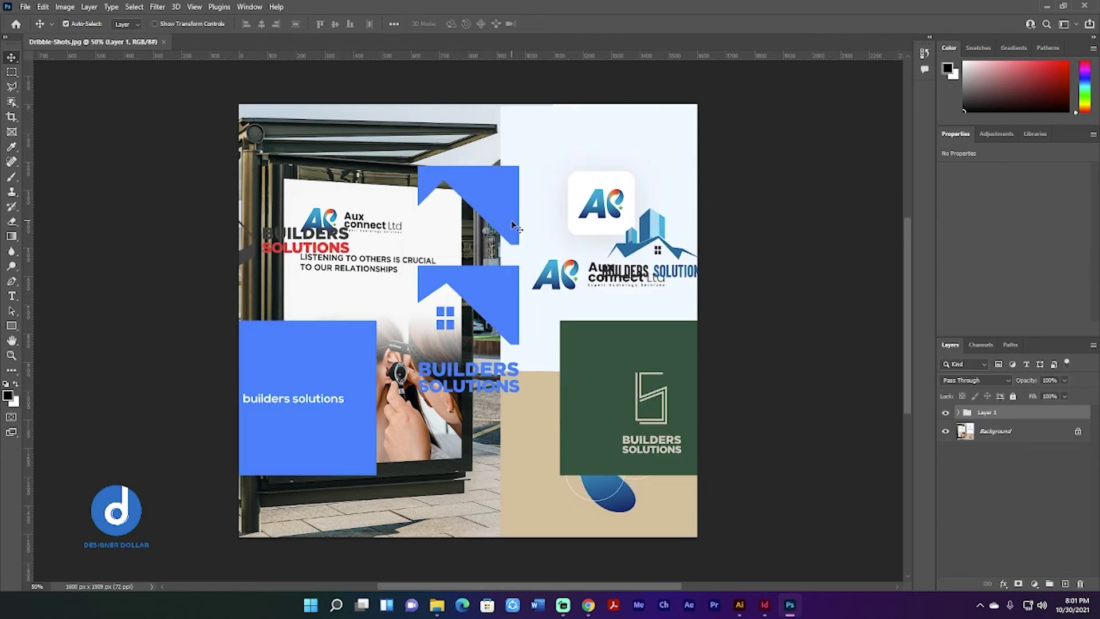
Scale the pasted artwork proportionally to about 83% with Free Transform so that it fits within the canvas width
key(ctrl+t)
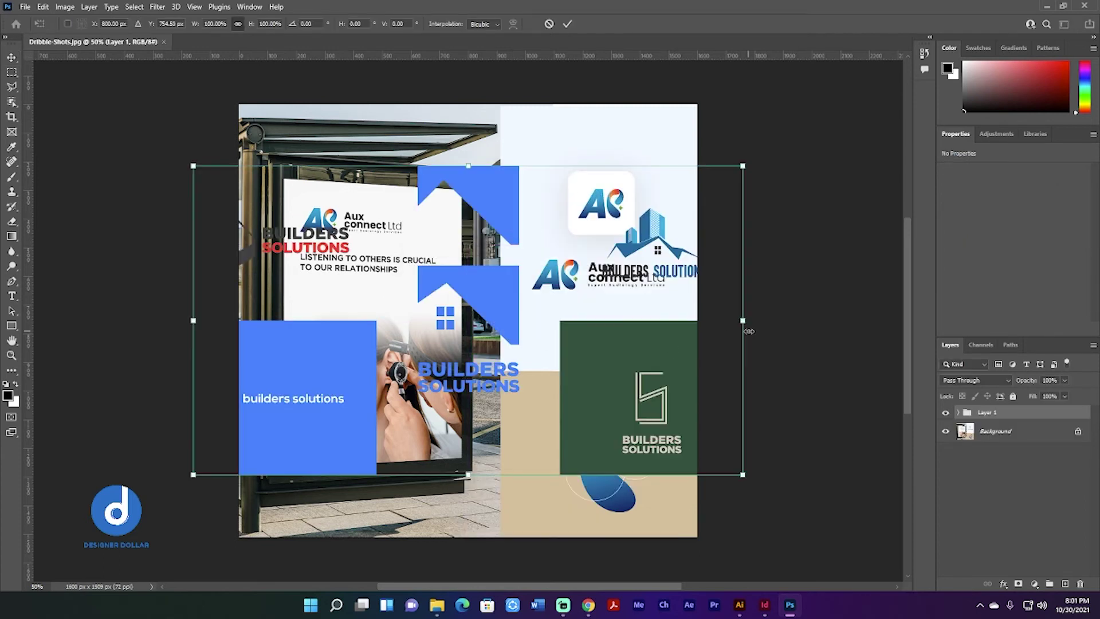
drag(744, 322, 649, 321)
drag(432, 300, 467, 303)
key(Return)
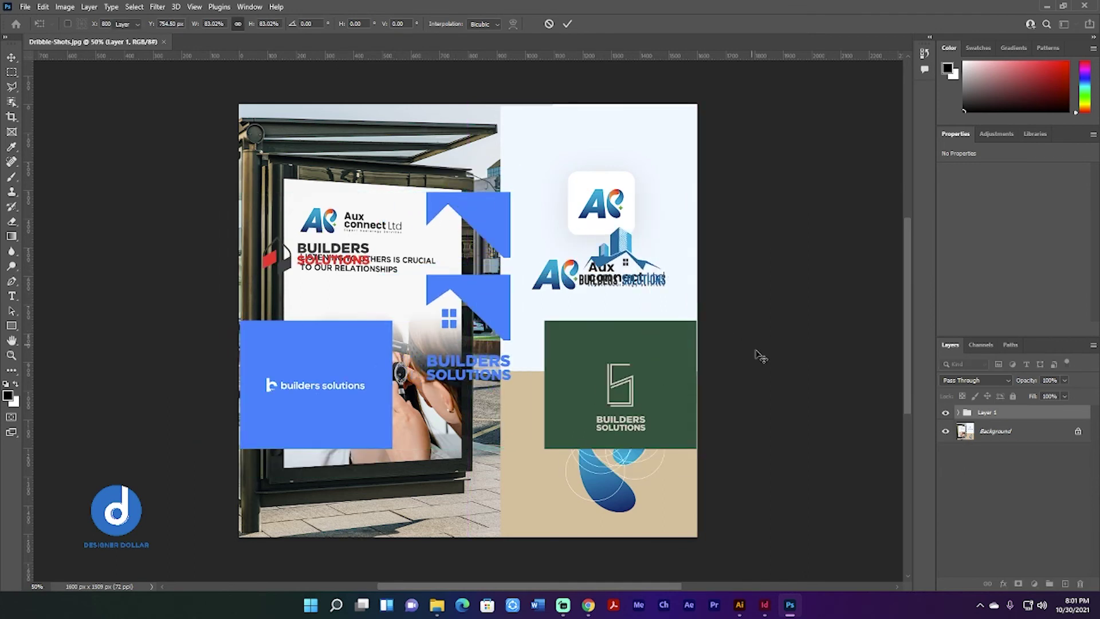
Hide the Background layer and expand the pasted Layer 1 group to examine its sublayers and nested groups
click(945, 432)
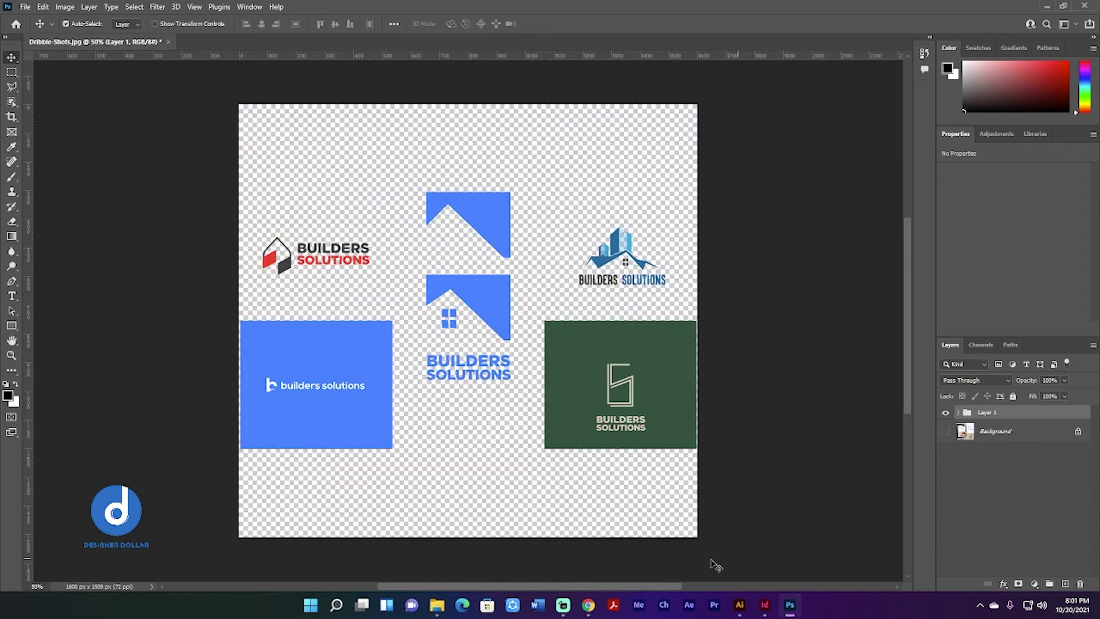
click(563, 604)
click(960, 413)
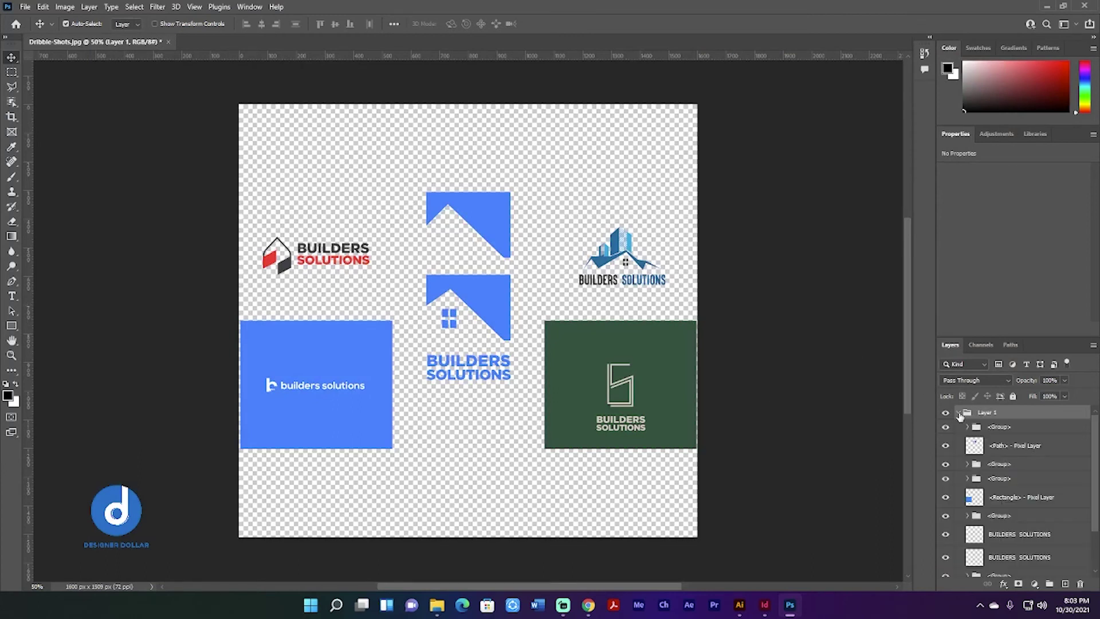
scroll(967, 429, down, 2)
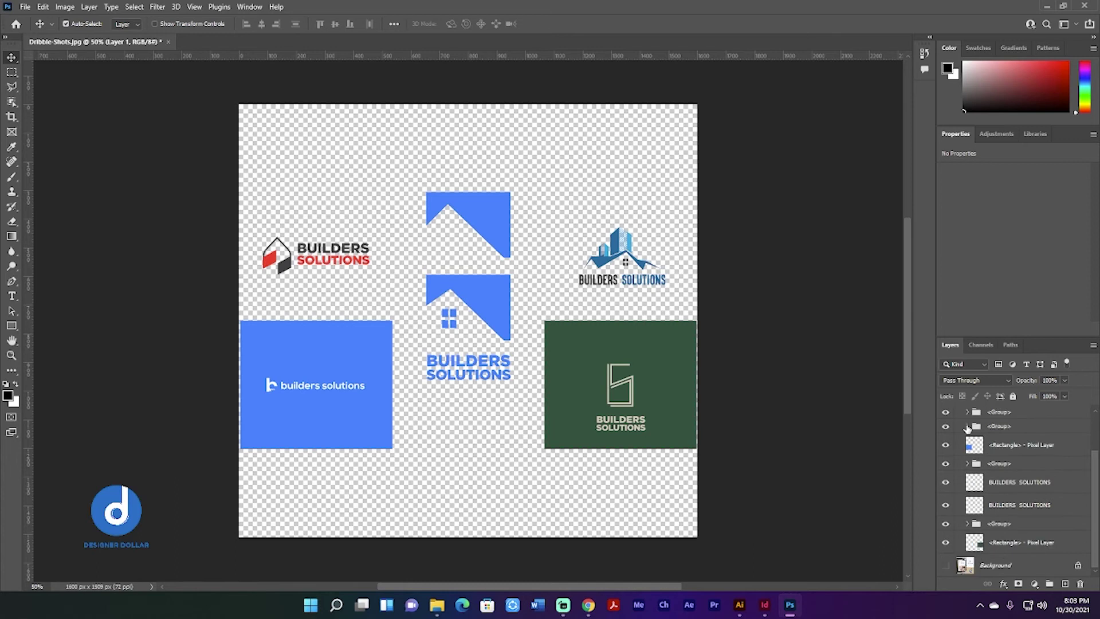
scroll(968, 429, up, 2)
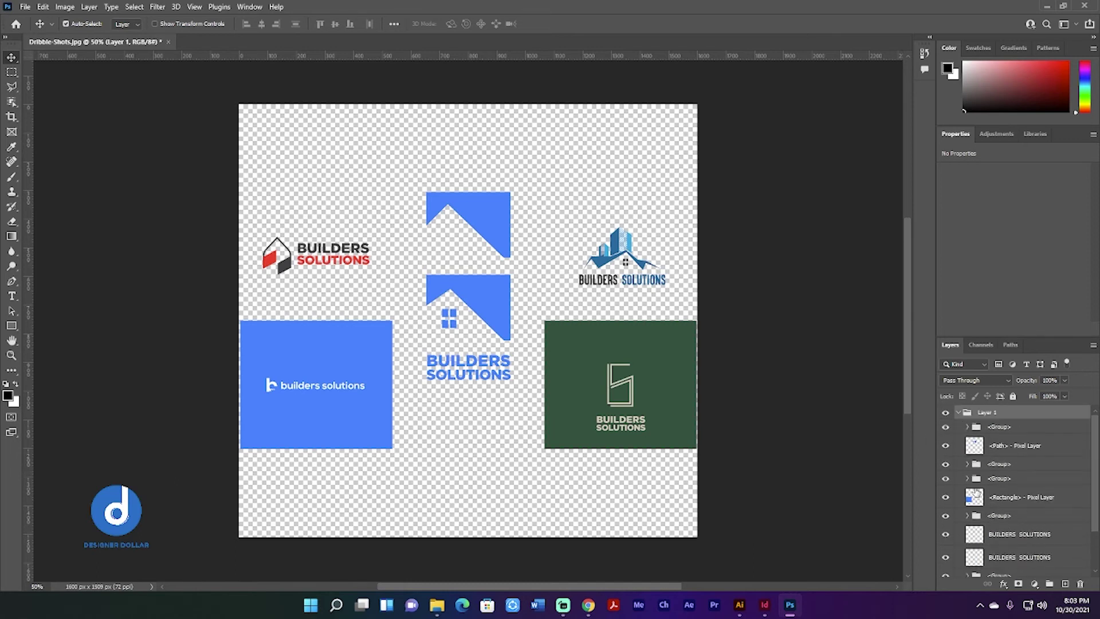
scroll(1031, 455, down, 2)
scroll(1031, 455, up, 2)
Move individual logo parts apart on the canvas: both blue roof shapes, two window squares, the black-and-red BUILDERS SOLUTIONS text, and the dark parallelogram
click(471, 222)
drag(471, 222, 472, 197)
drag(487, 303, 605, 190)
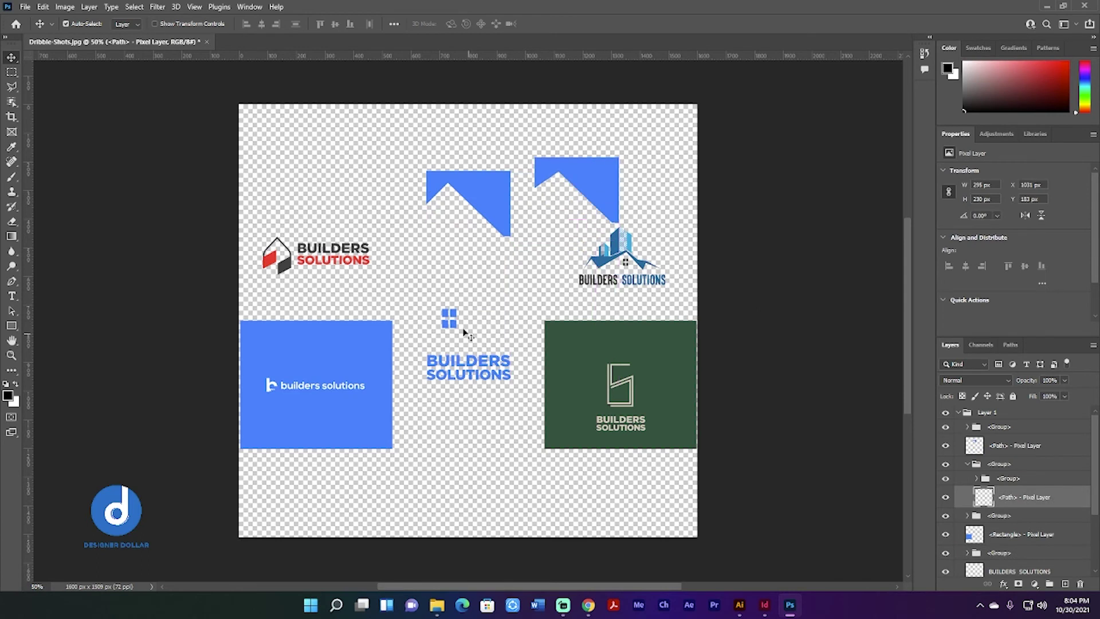
drag(456, 325, 537, 282)
drag(453, 317, 382, 211)
drag(339, 261, 439, 263)
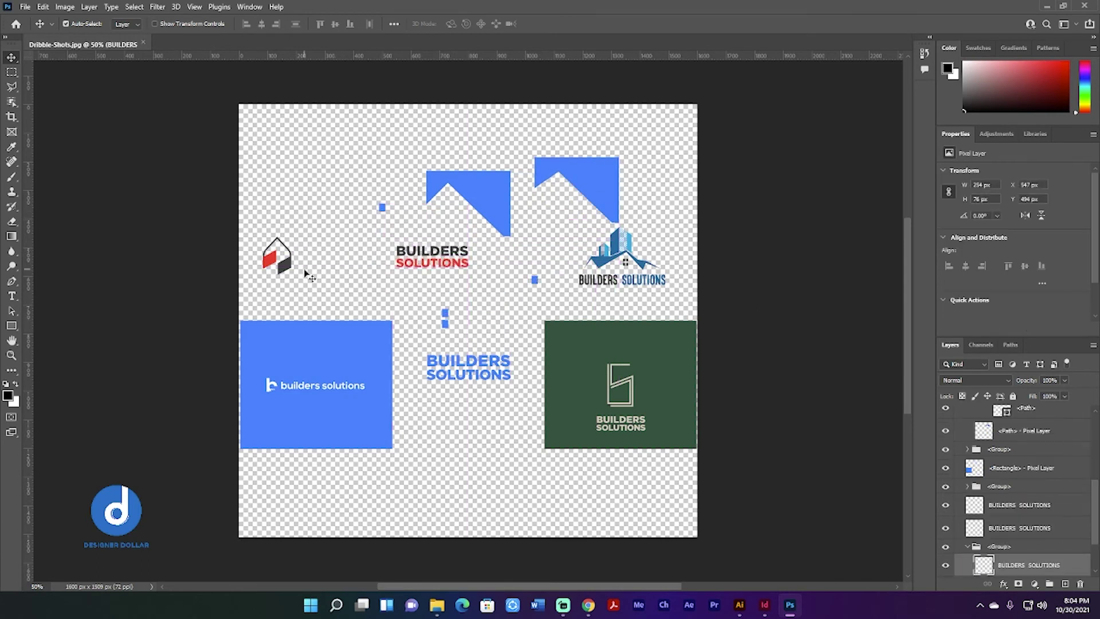
drag(287, 268, 319, 286)
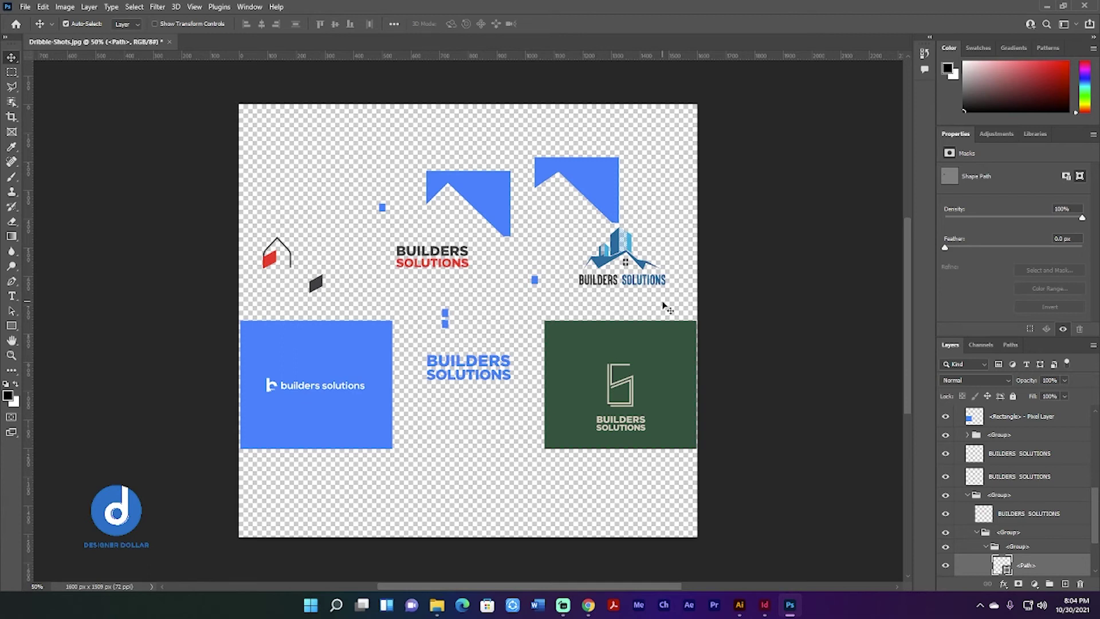
Delete the entire pasted Layer 1 group from the document
scroll(1000, 516, up, 5)
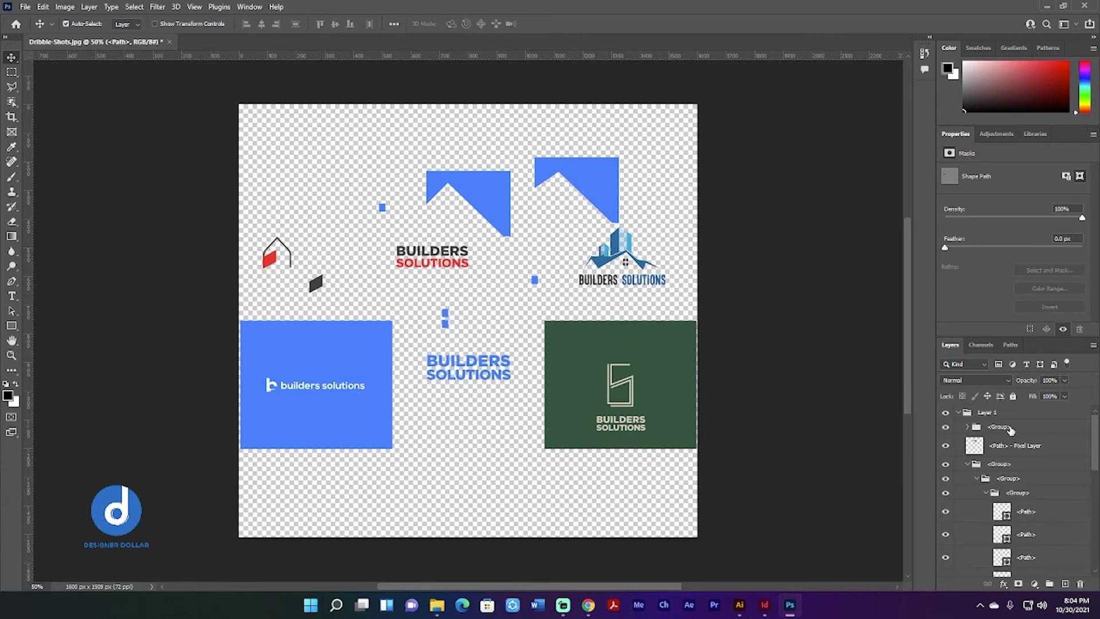
click(990, 413)
key(Delete)
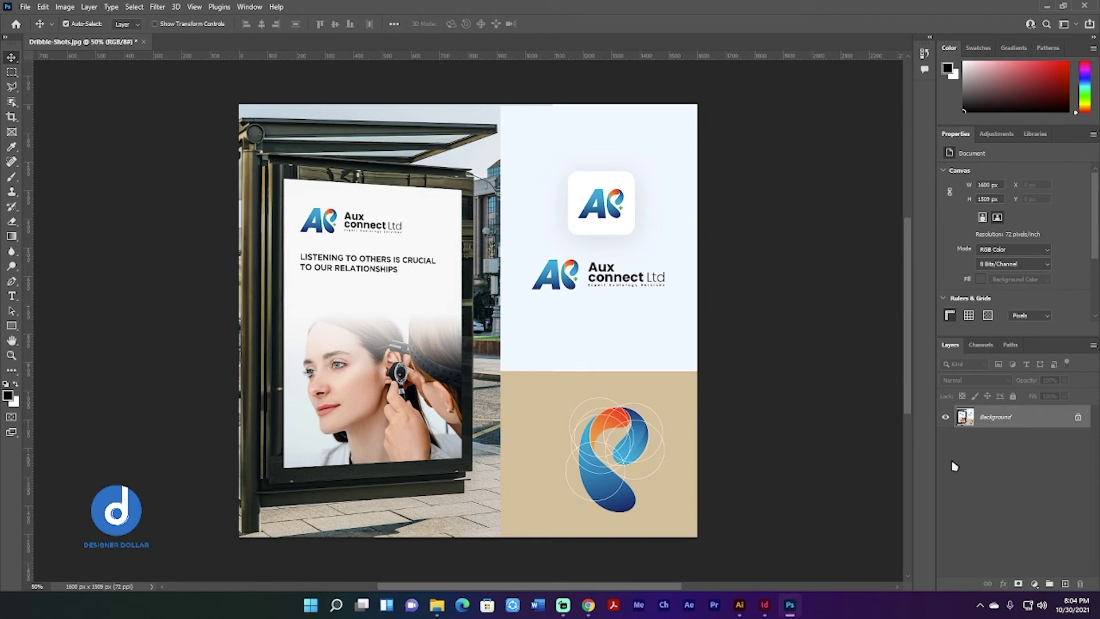
Duplicate the Background layer and open the Camera Raw Filter on the copy, dismissing its welcome screen
key(ctrl+j)
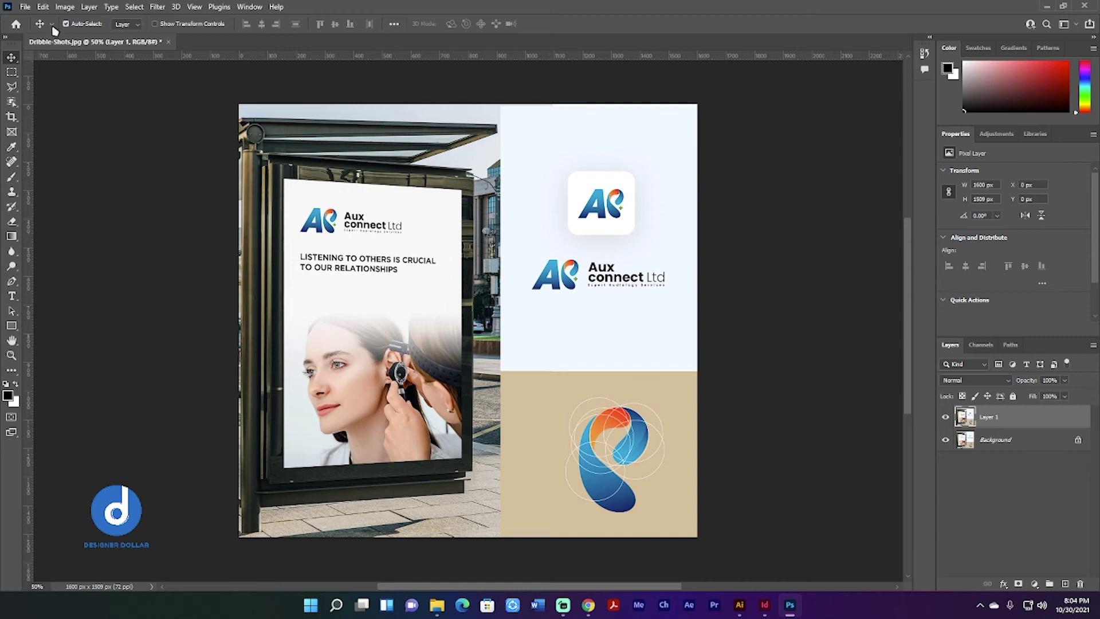
click(111, 6)
mouse_move(89, 8)
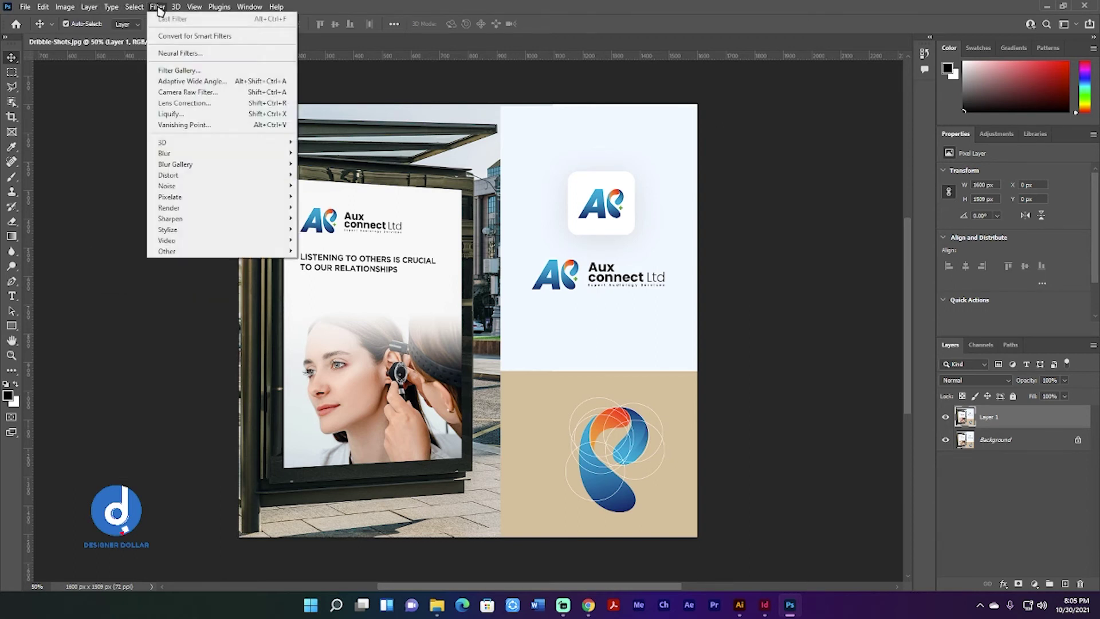
mouse_move(140, 9)
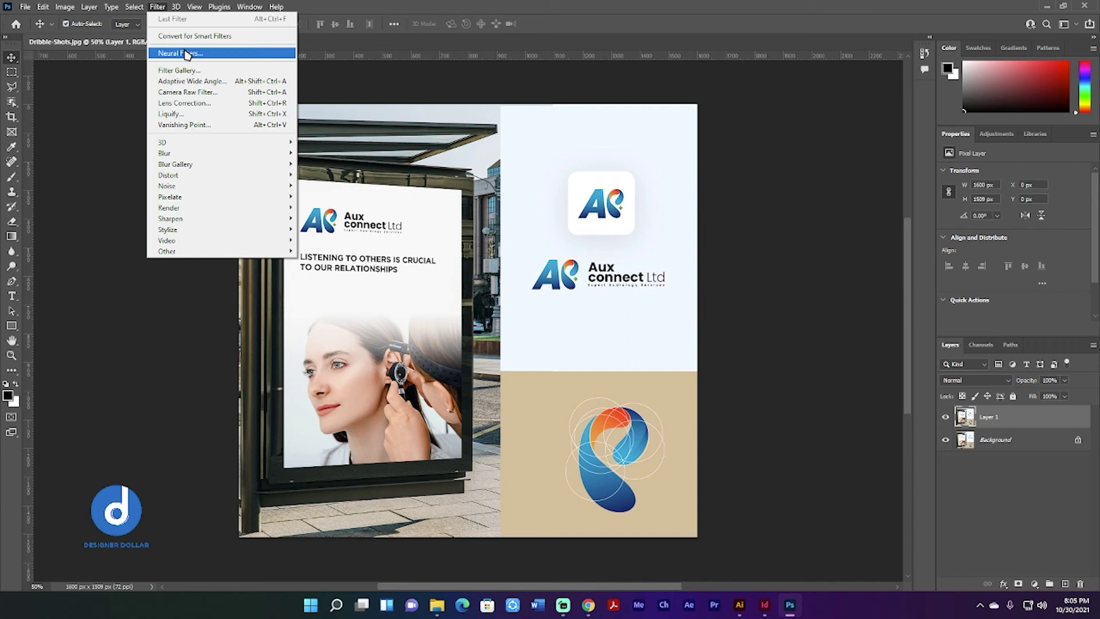
click(200, 91)
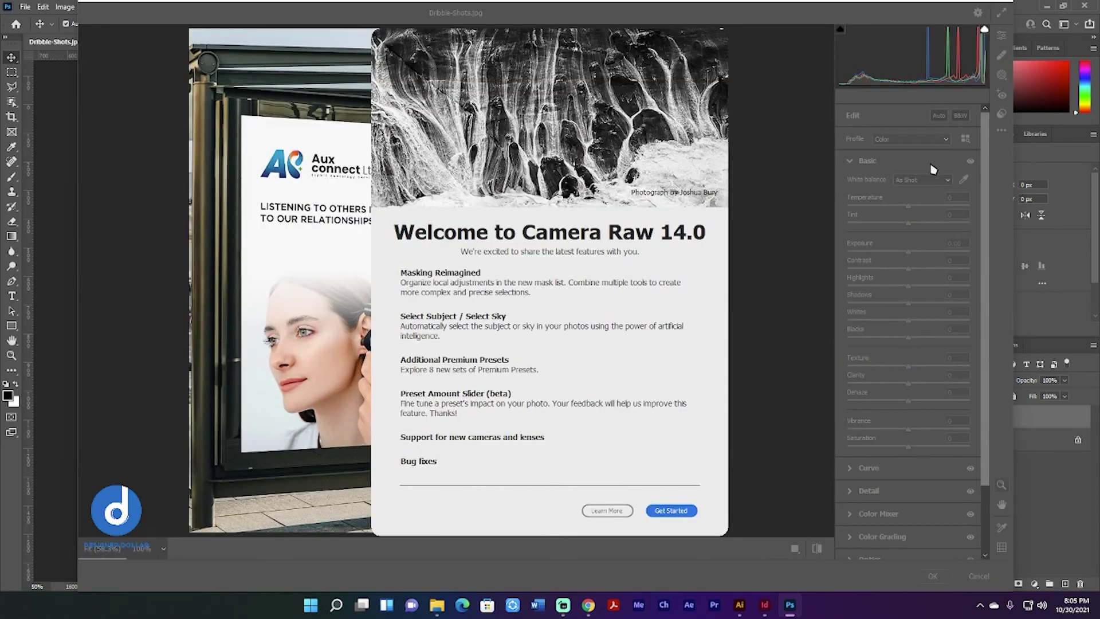
click(663, 512)
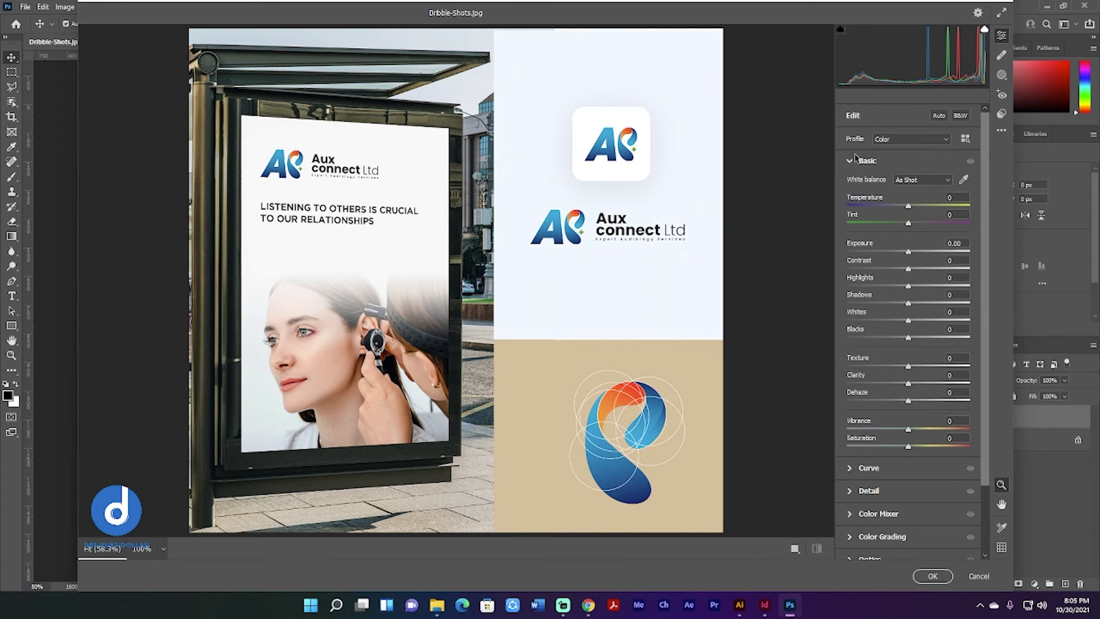
View Camera Raw's Heal settings, and create a new mask with Select Subject
click(1002, 131)
click(1003, 75)
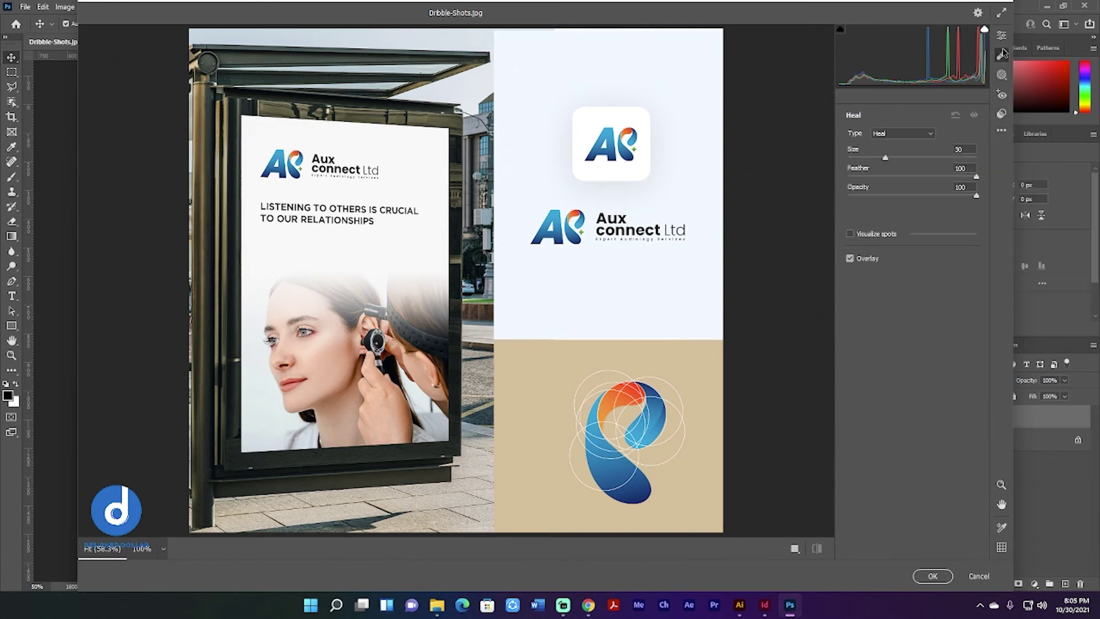
right_click(1003, 77)
click(1001, 75)
right_click(1002, 74)
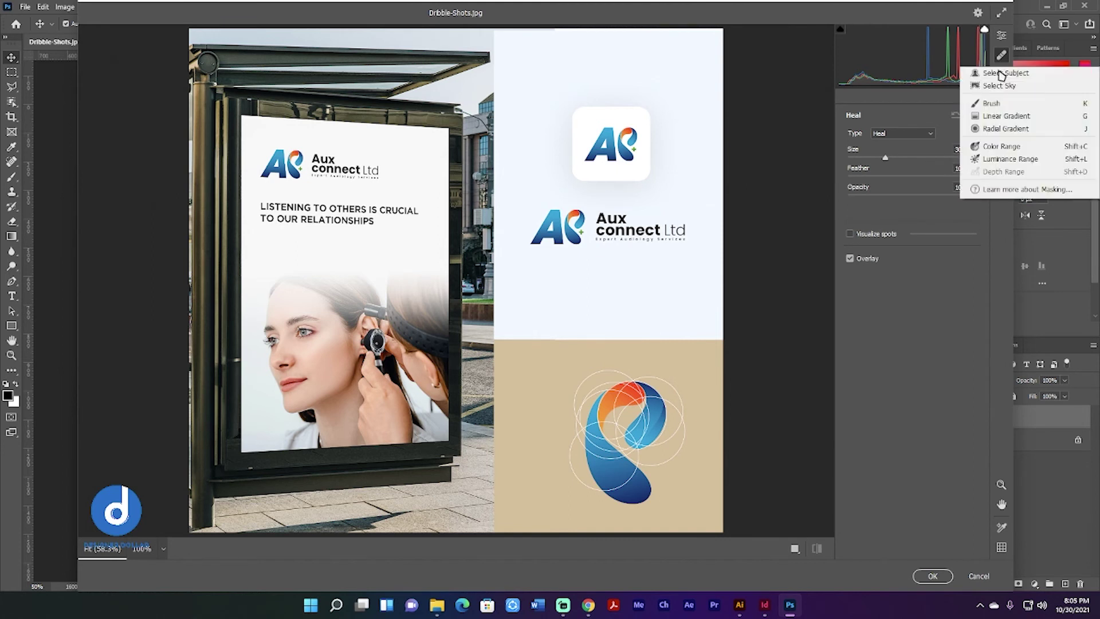
click(1002, 77)
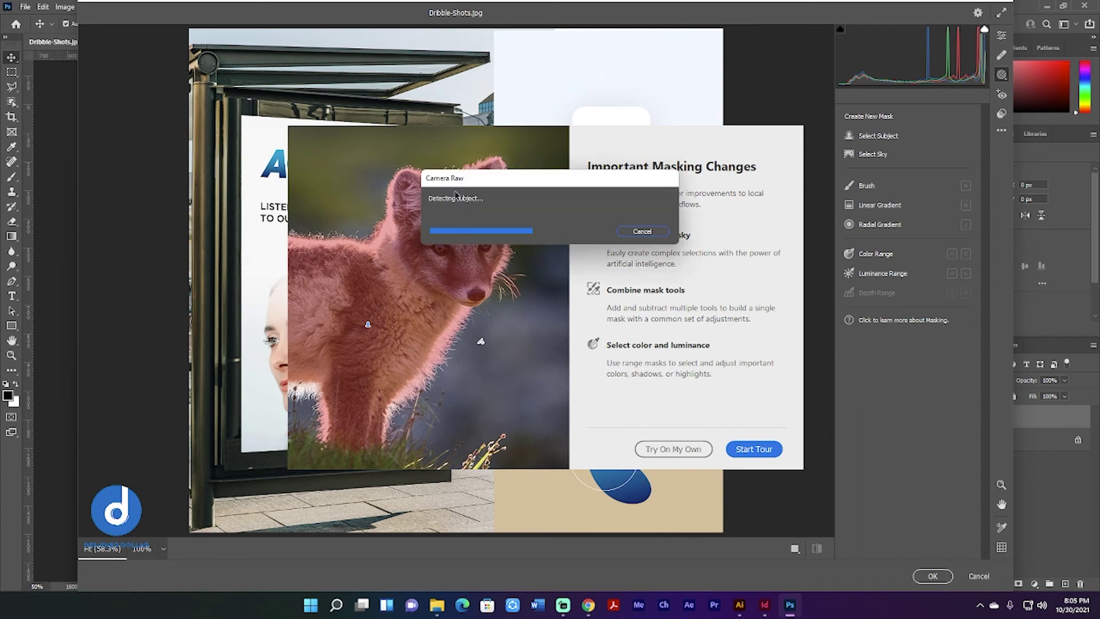
Start the masking changes tour and go through its chapters up to Explore range masks
click(767, 449)
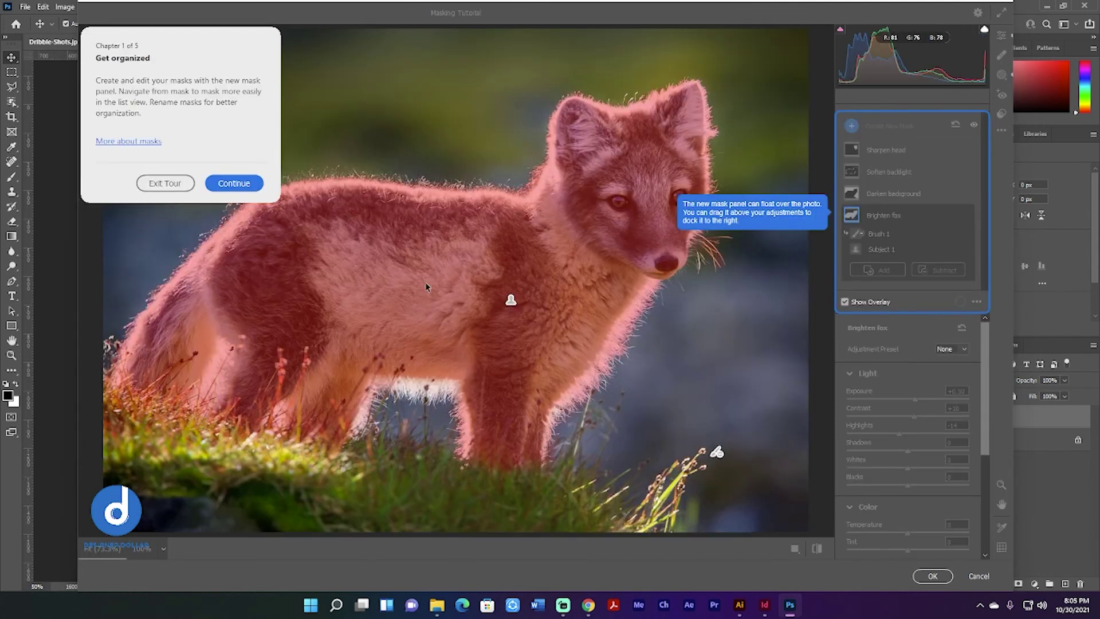
click(229, 184)
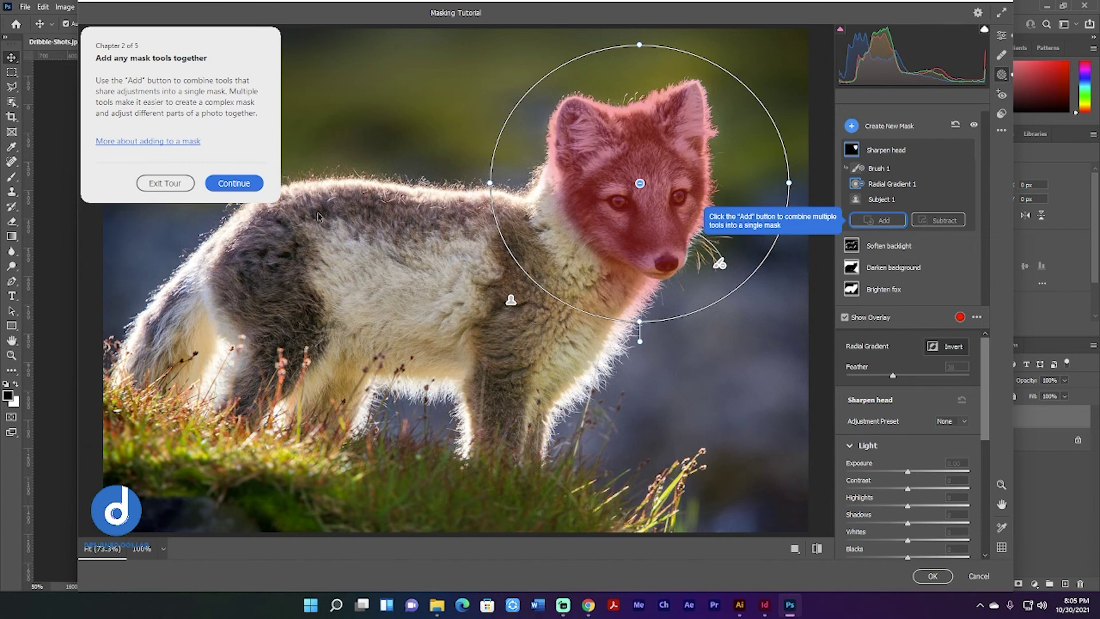
click(251, 188)
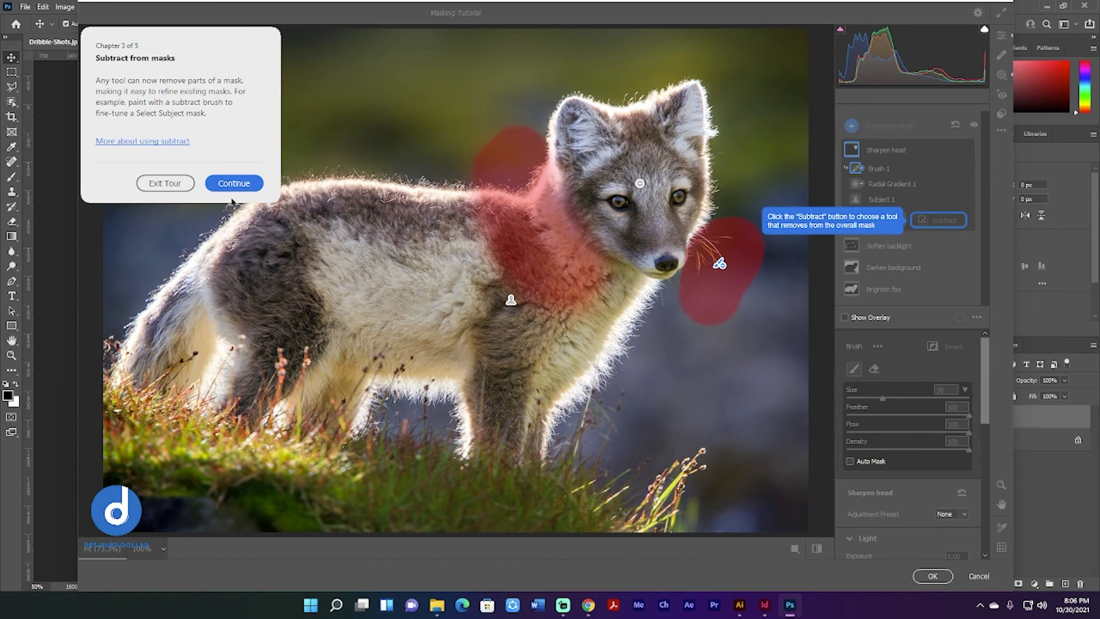
click(219, 187)
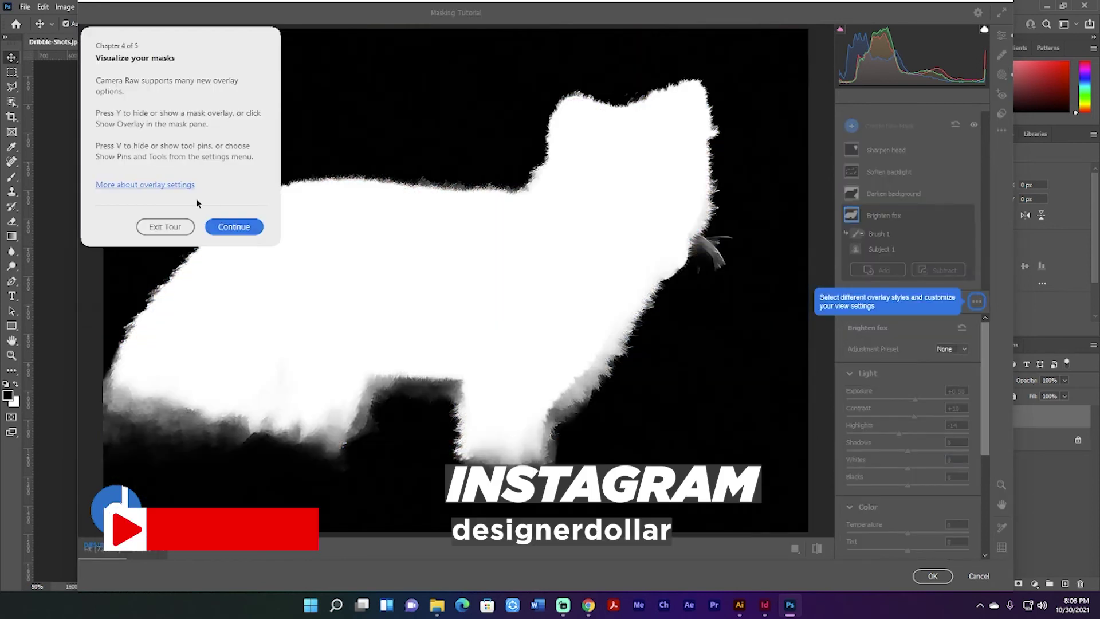
click(236, 225)
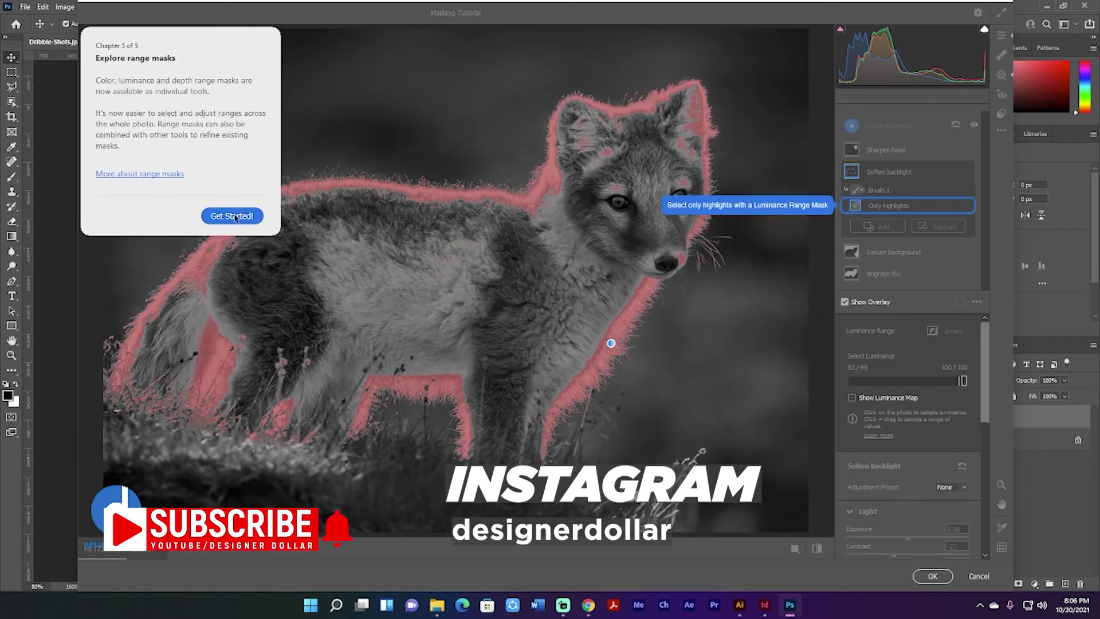
Finish the masking tour, select Mask 1 and look through its Light, Color, Effects and Detail adjustments
click(234, 215)
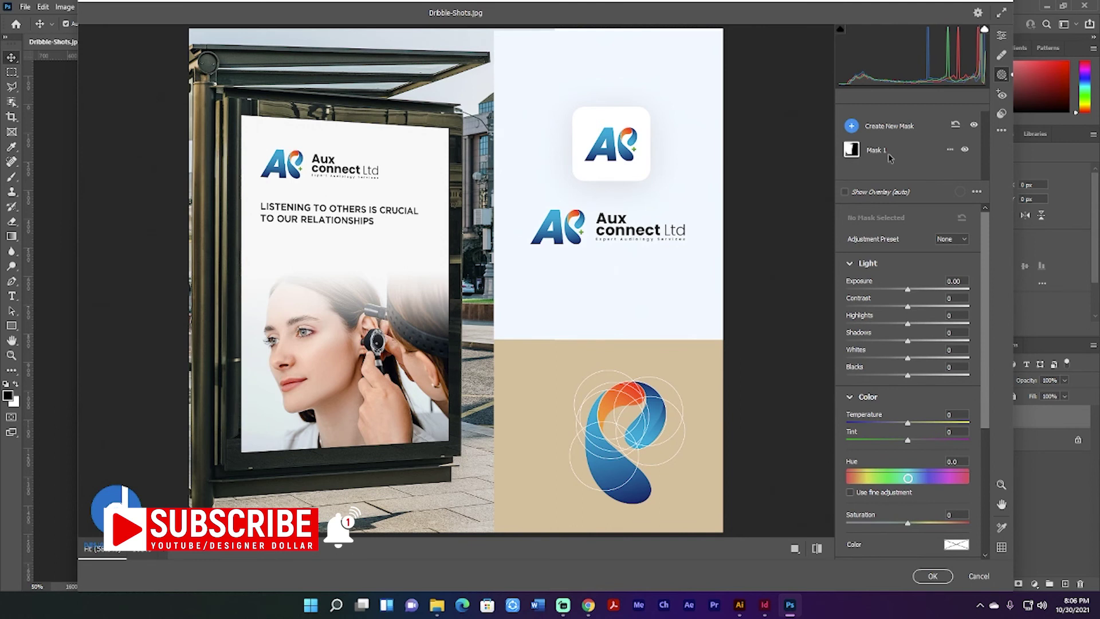
click(917, 152)
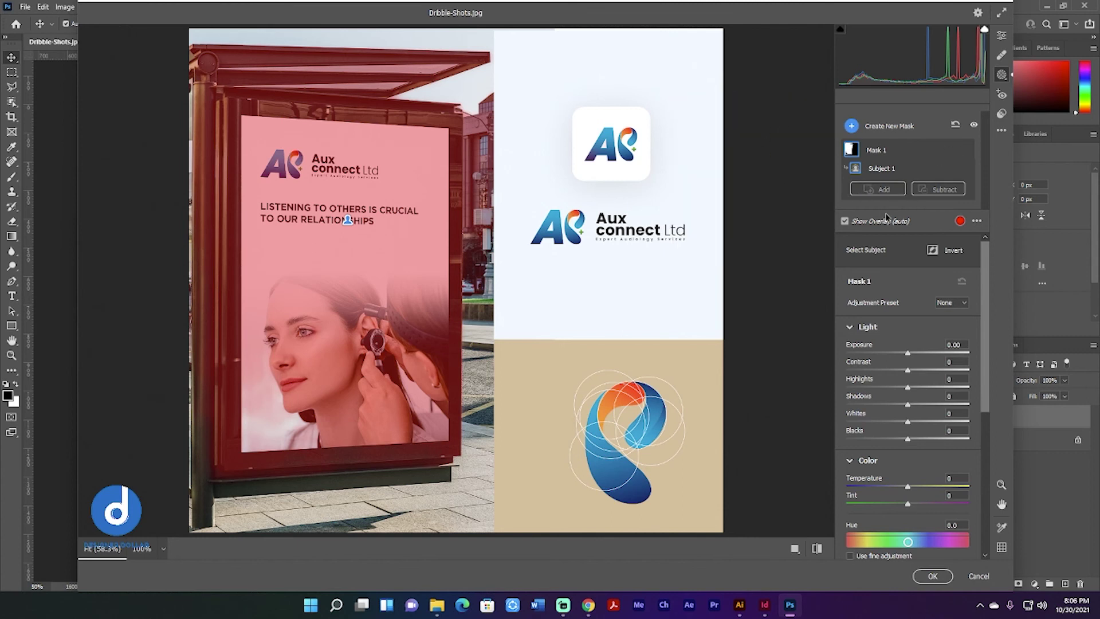
scroll(870, 261, down, 3)
scroll(870, 261, down, 7)
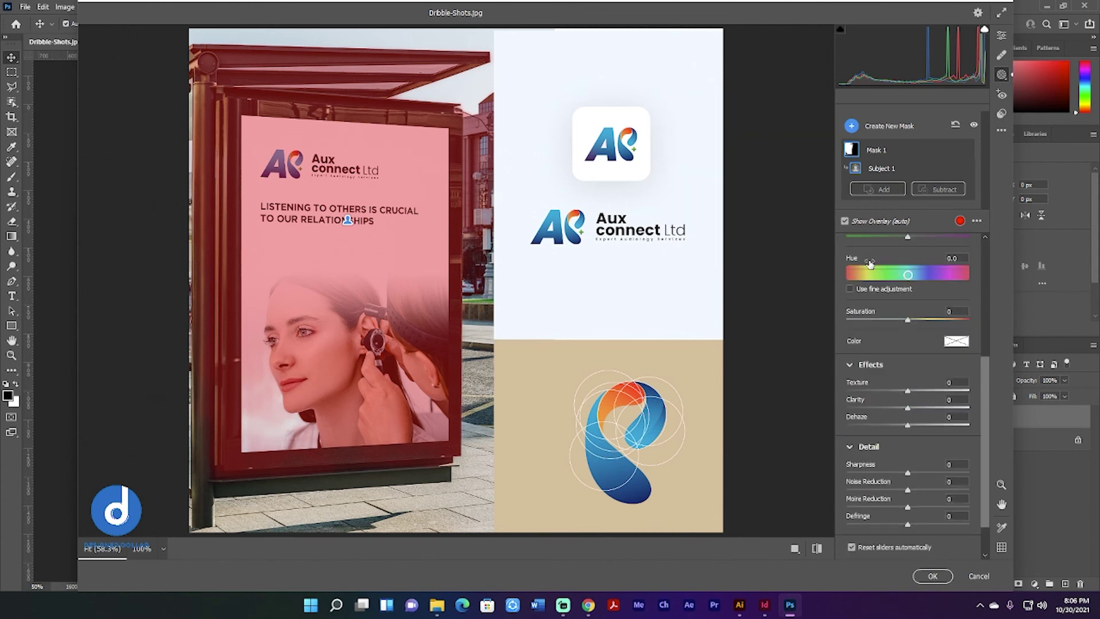
scroll(871, 269, up, 10)
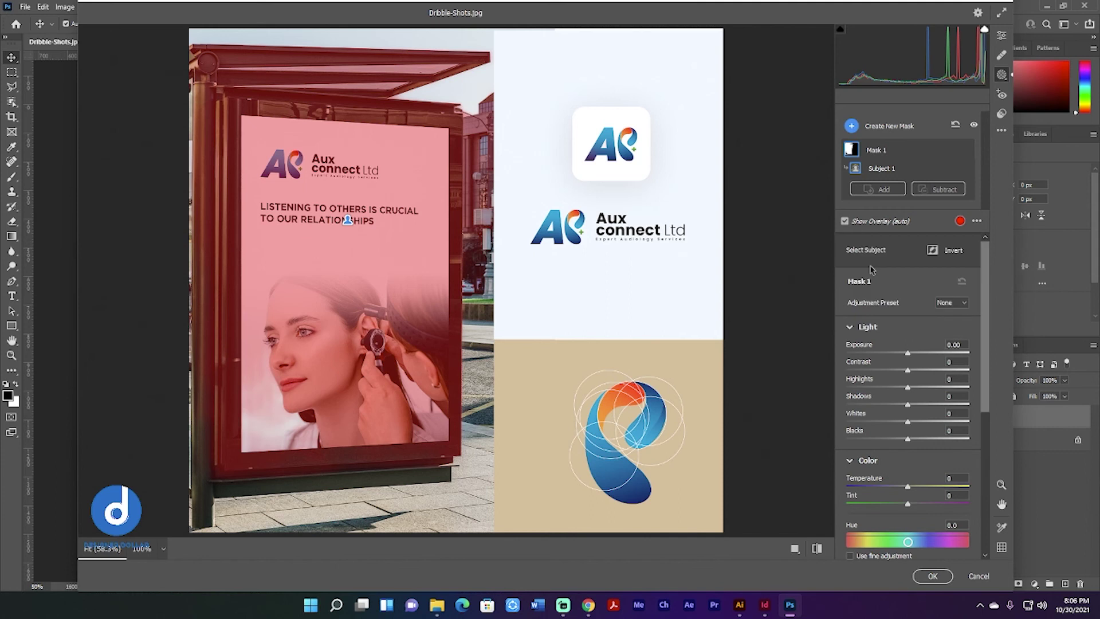
Create a Luminance Range mask sampled from the poster's white area, and close the Camera Raw Filter without applying it
click(1002, 74)
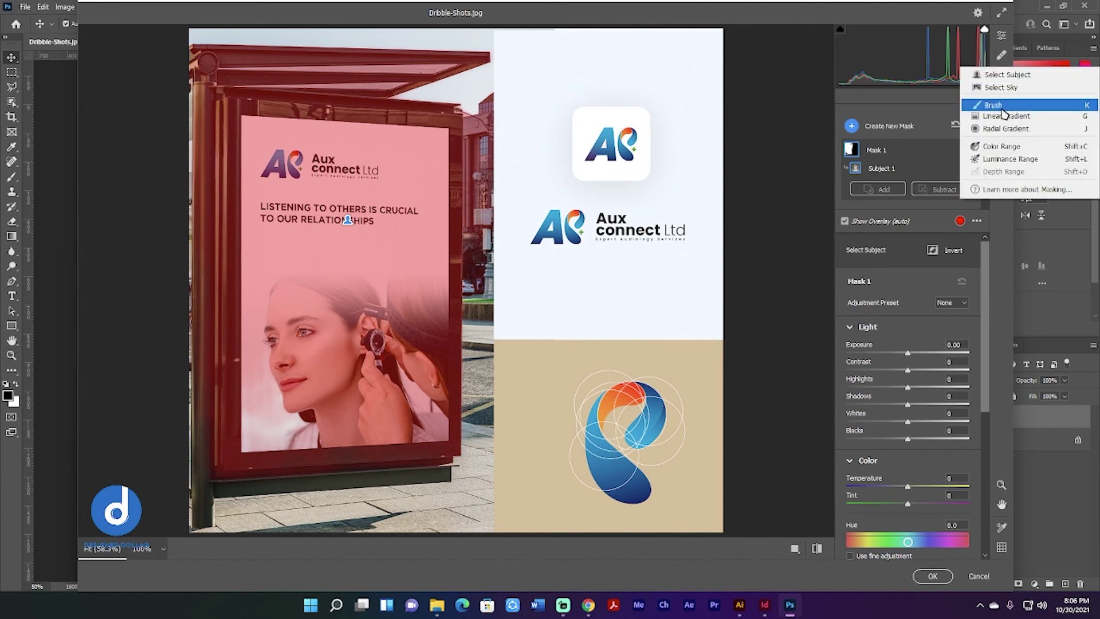
click(1011, 161)
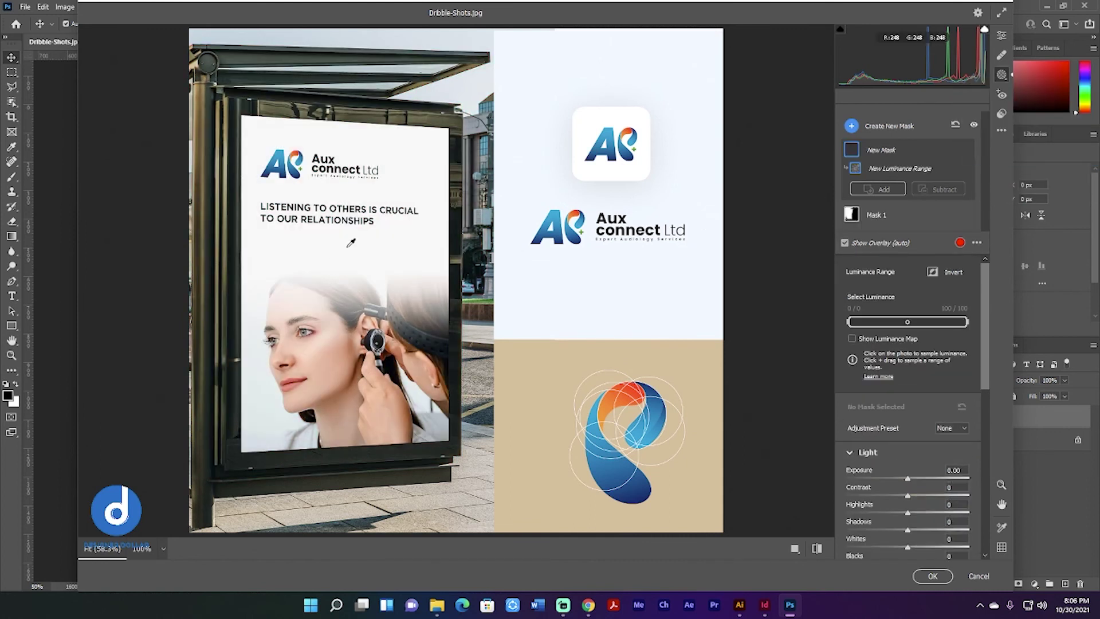
click(347, 246)
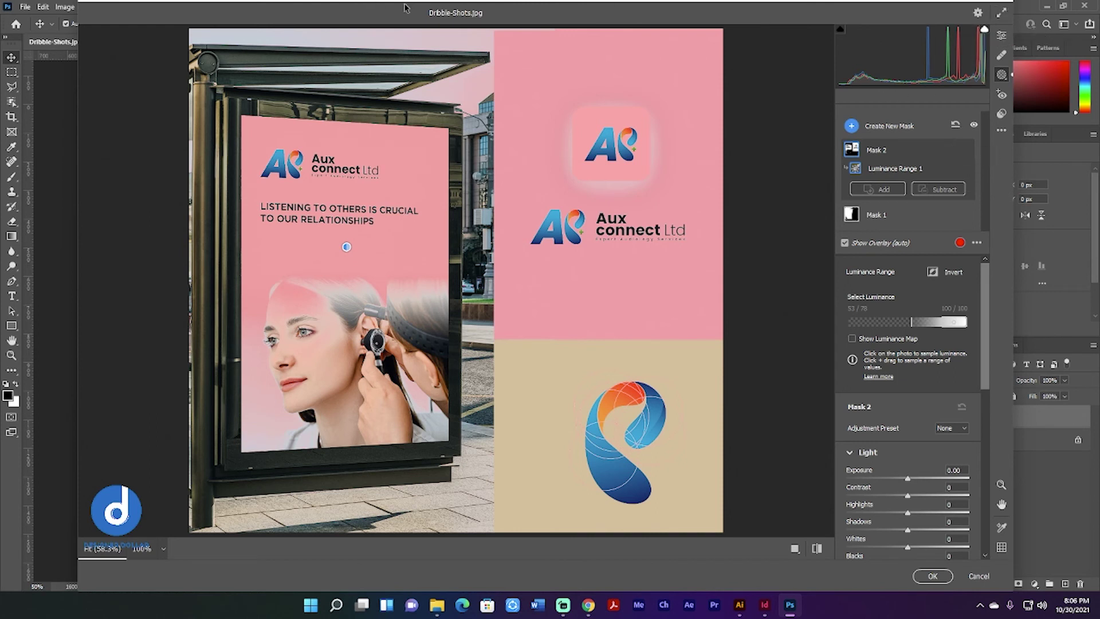
click(979, 576)
click(581, 248)
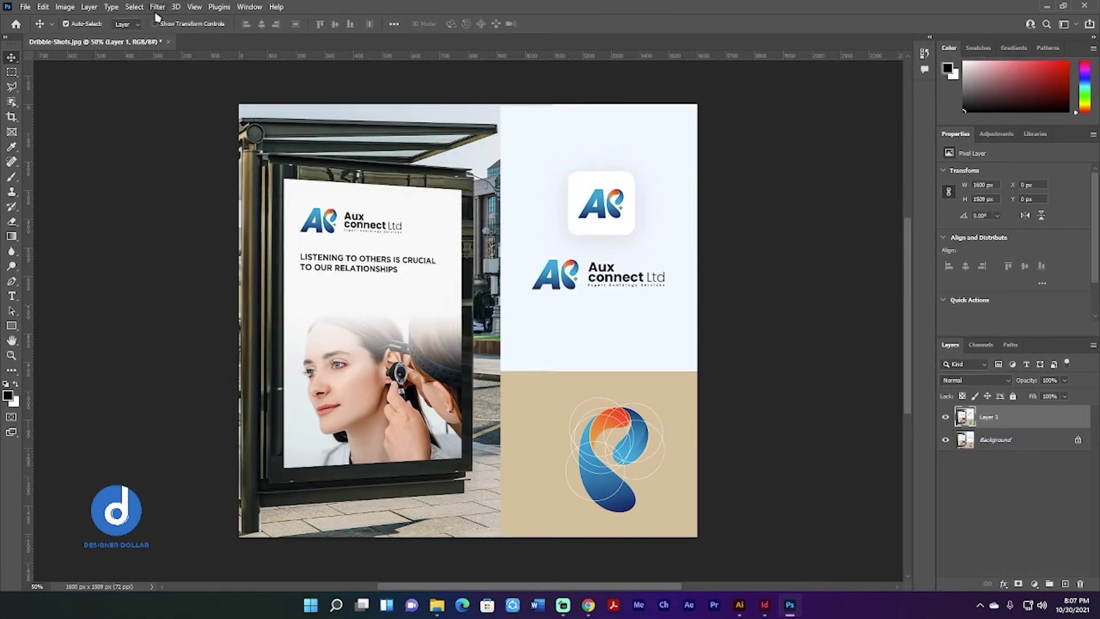
Switch to Chrome and search Google Images for "landscape" in a new tab, limiting the results to Large images
mouse_move(587, 606)
click(642, 585)
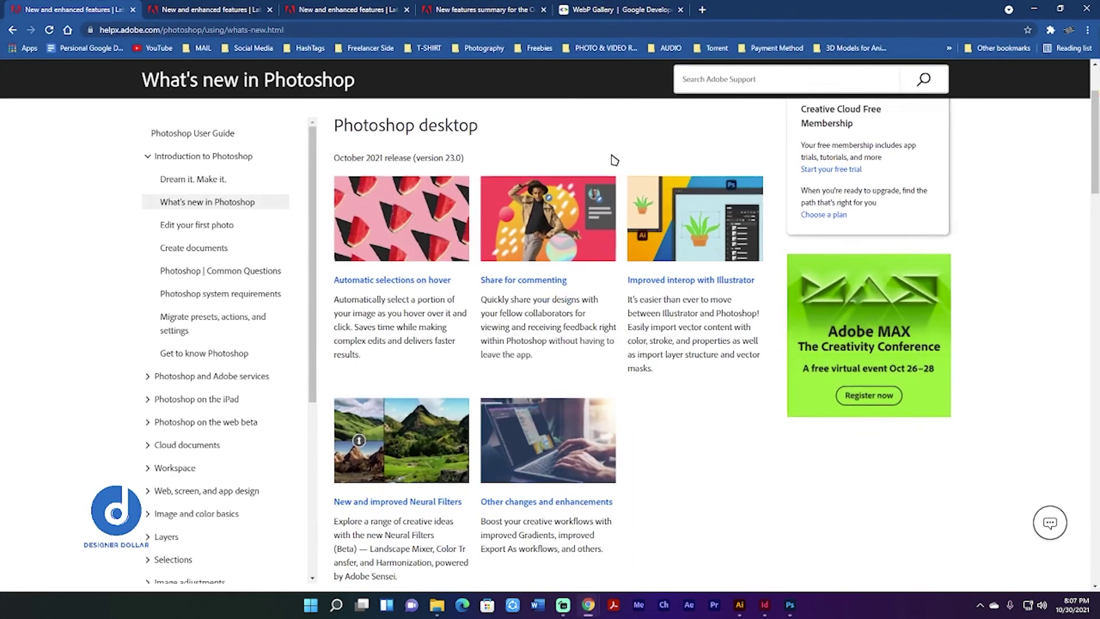
click(706, 9)
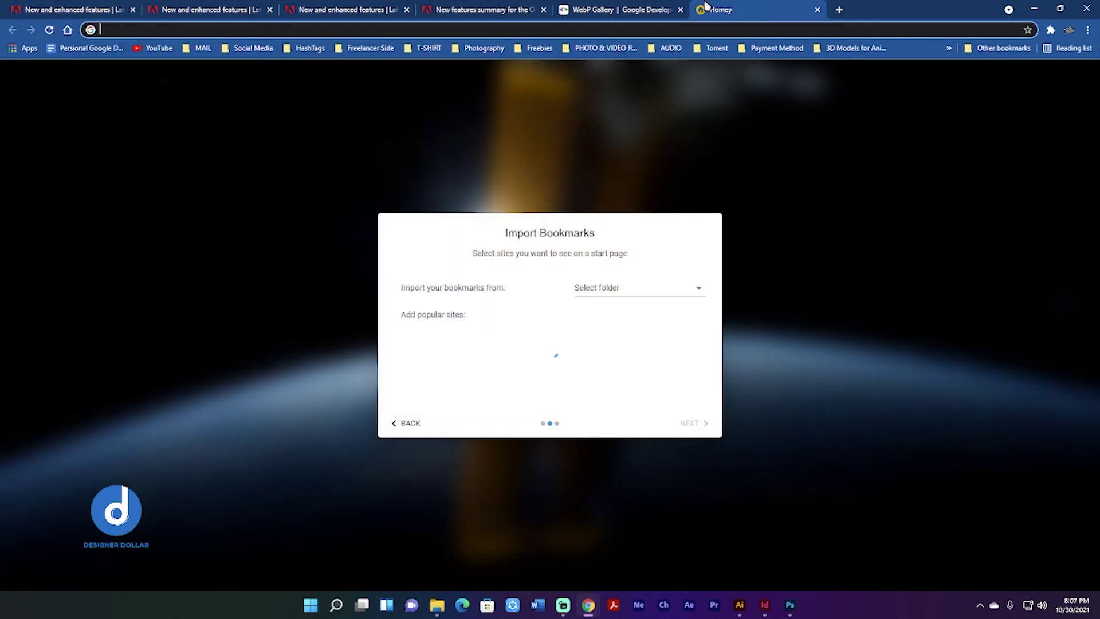
text(landscape)
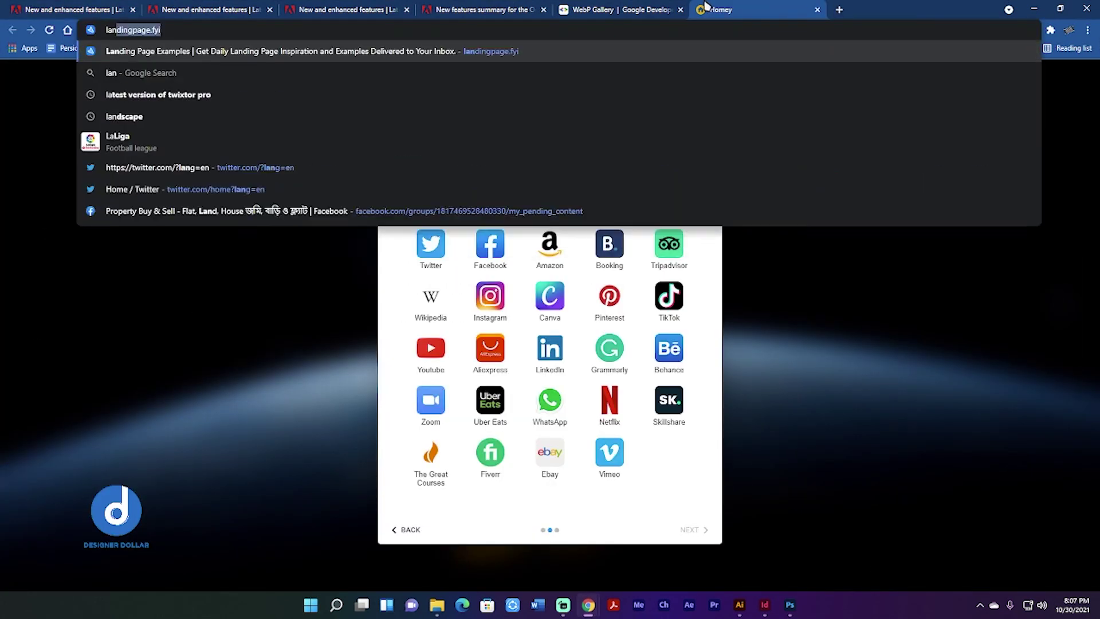
key(Return)
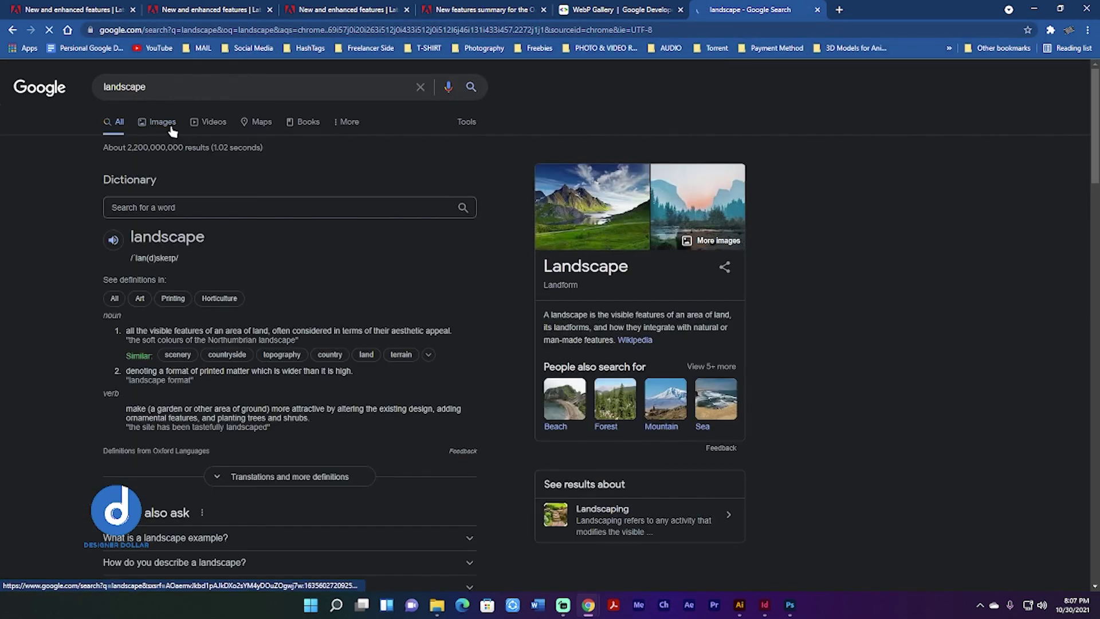
click(166, 123)
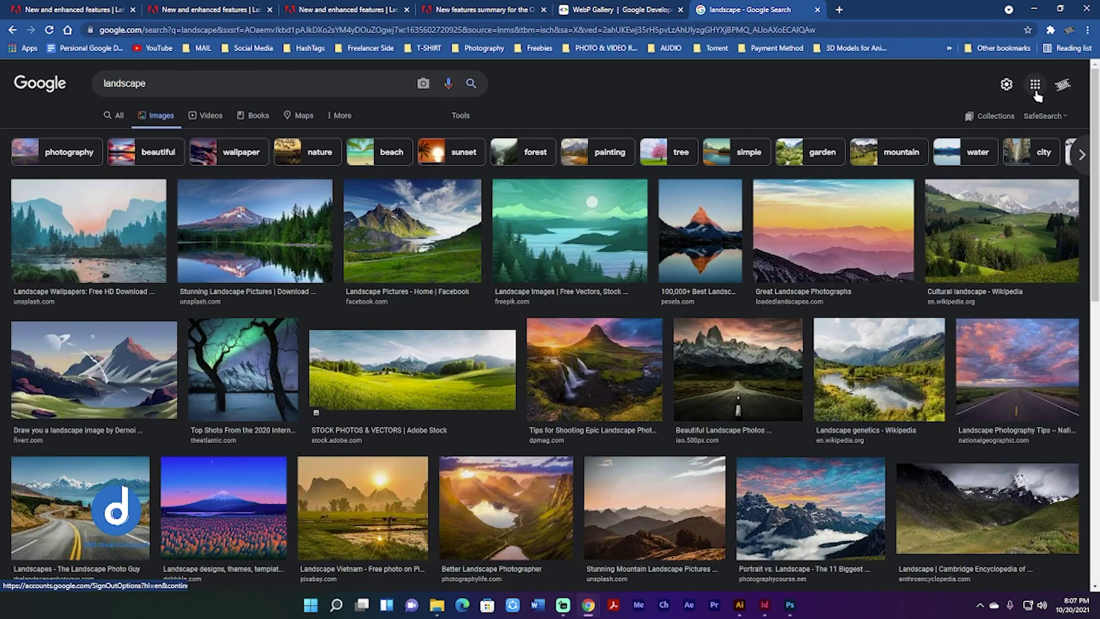
click(460, 115)
click(100, 136)
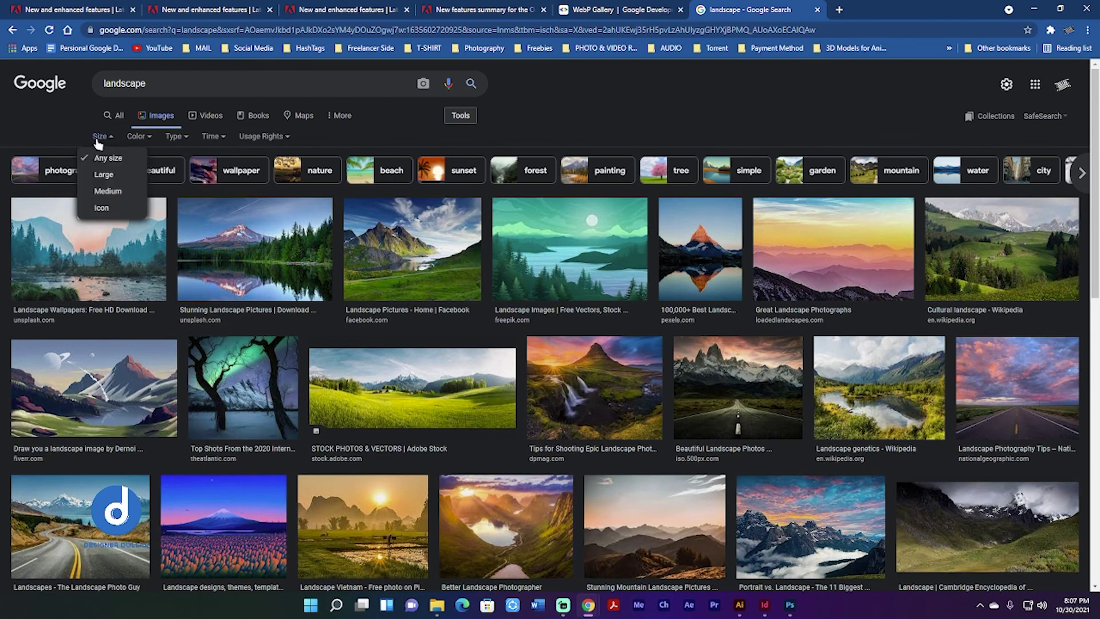
click(106, 173)
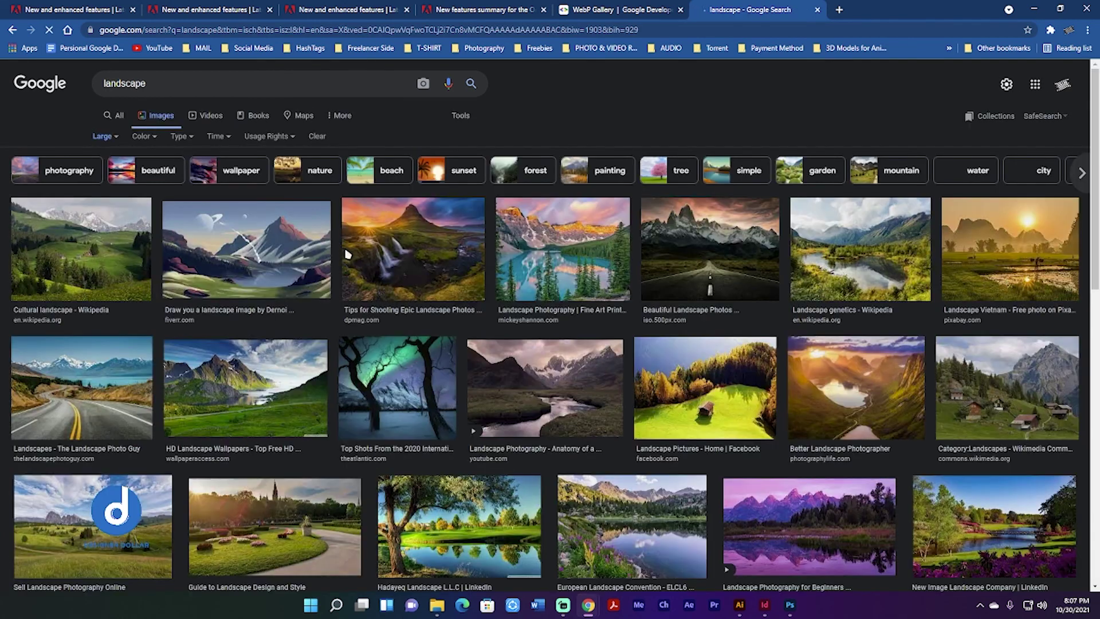
Find the Wallpaper Cave image of a lake with purple flowers and a snowy mountain, and copy it
scroll(771, 285, down, 3)
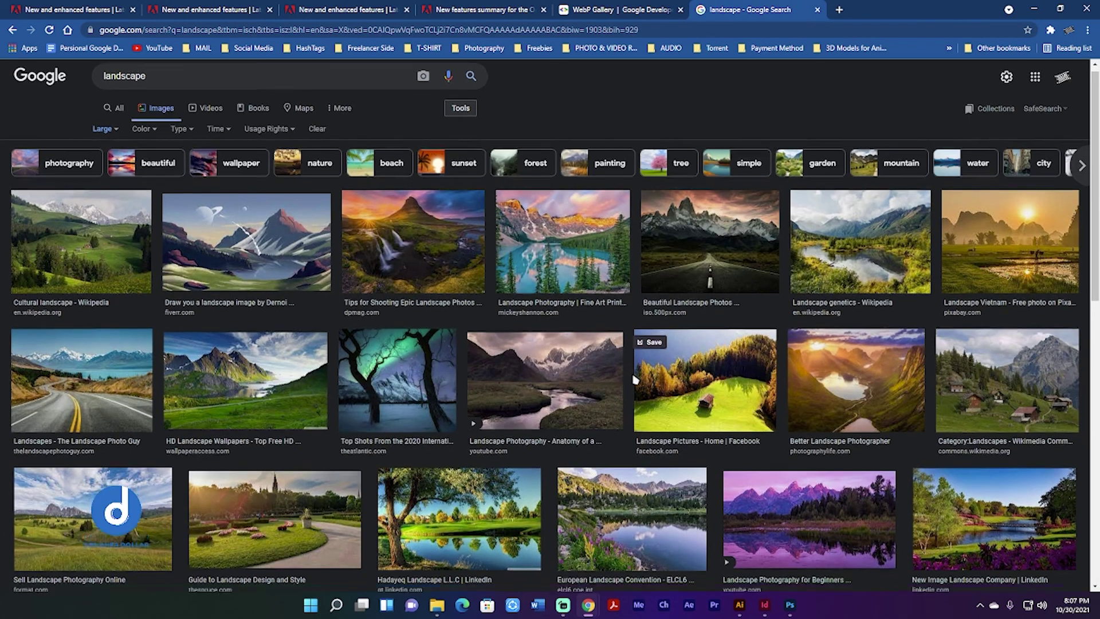
scroll(466, 334, down, 3)
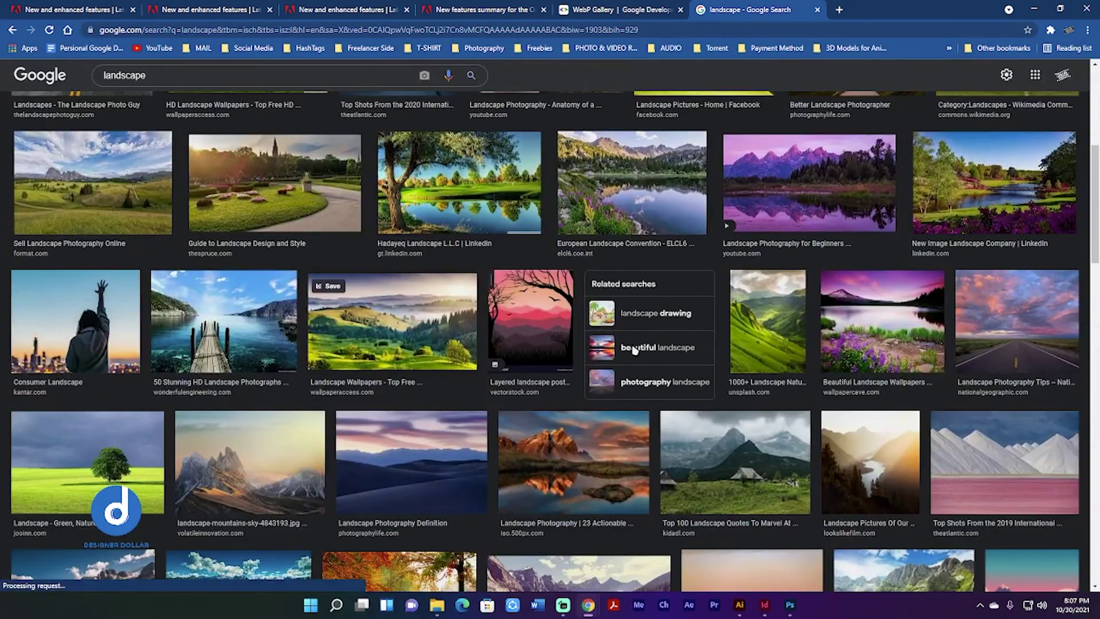
click(897, 308)
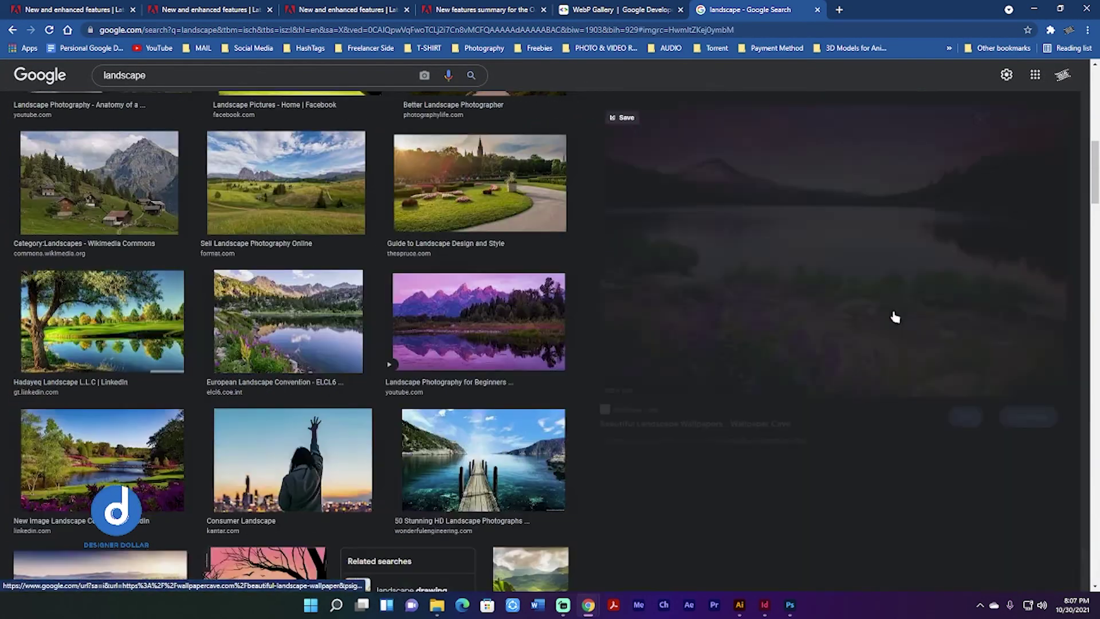
right_click(815, 248)
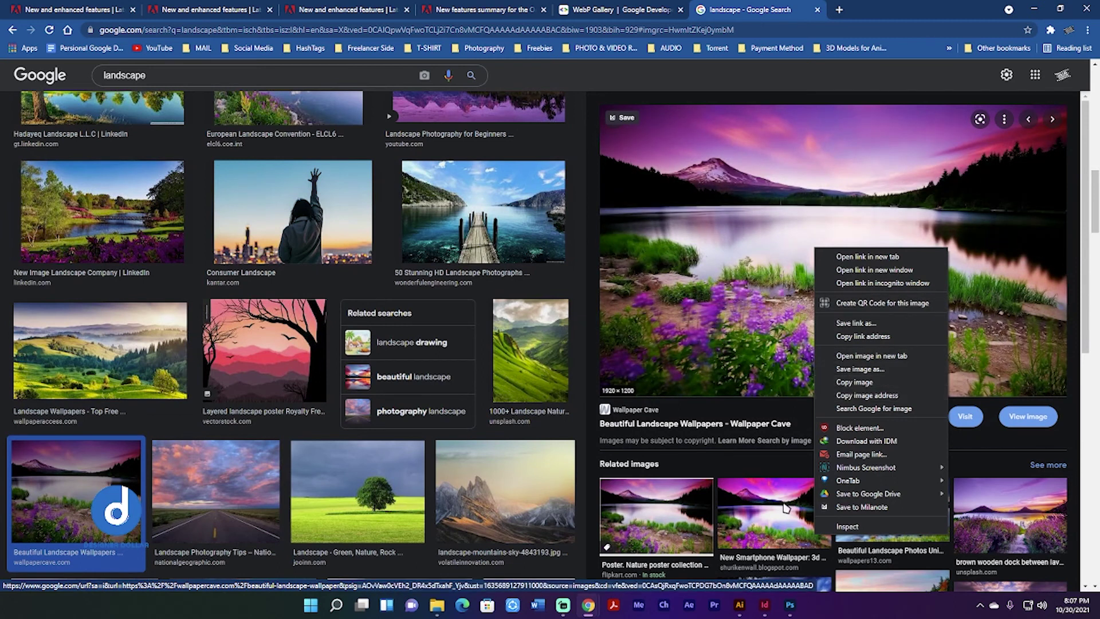
click(848, 383)
Switch to Photoshop, paste the landscape into Dribble-Shots.jpg, and hide Layer 1 and the Background layer
click(788, 606)
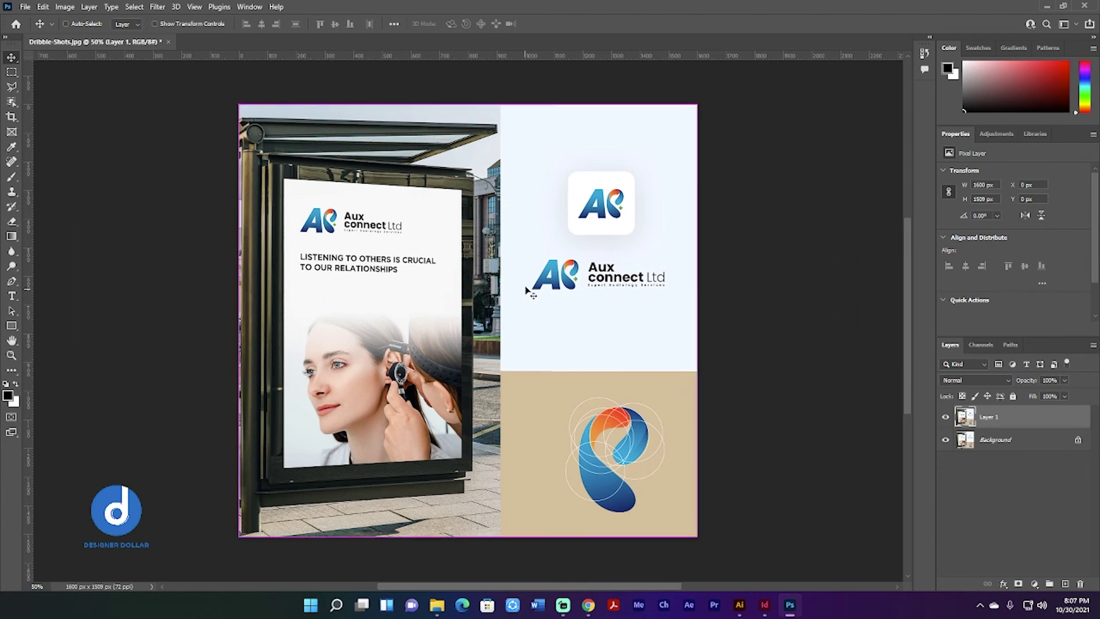
key(ctrl+v)
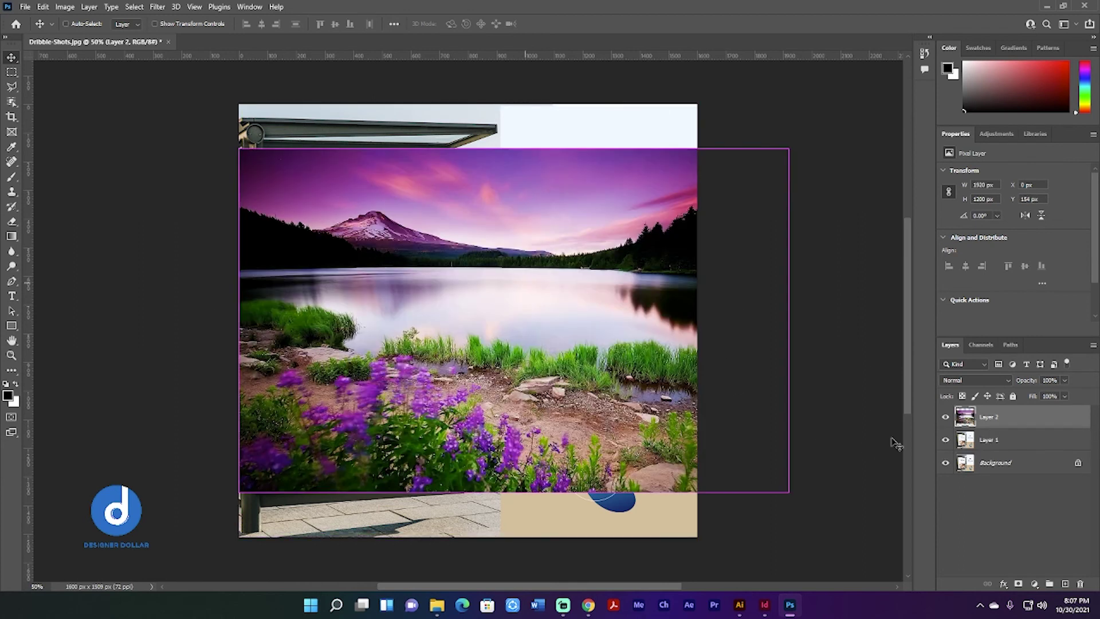
click(945, 439)
click(946, 462)
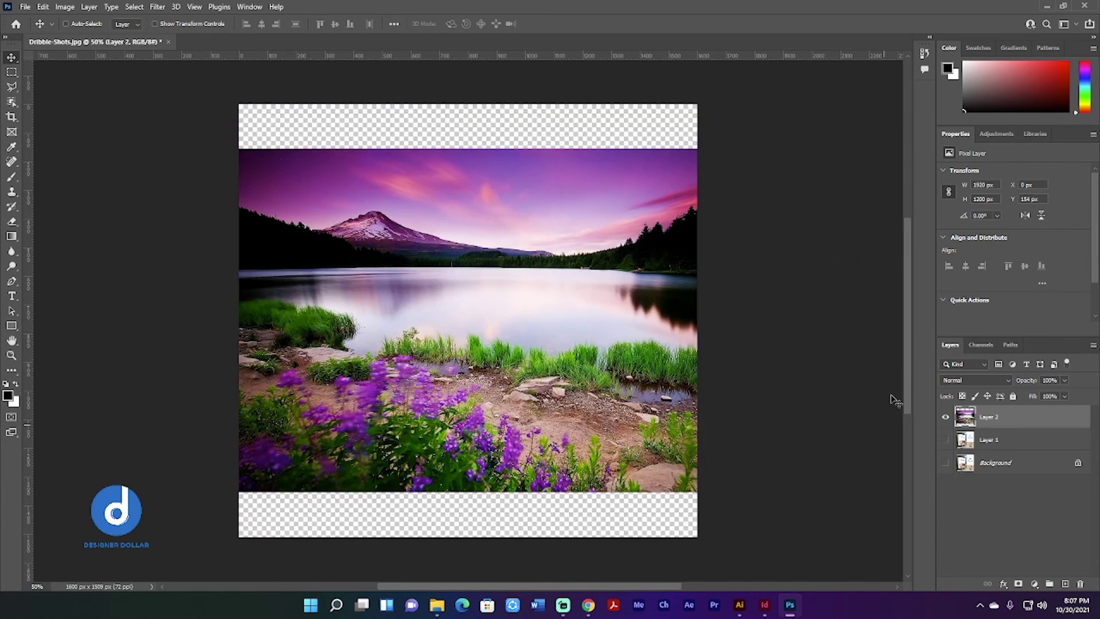
Scale and reposition the pasted landscape to cover the canvas at about 2420 × 1513 px, and convert it to a smart object
key(ctrl+t)
drag(788, 320, 846, 274)
drag(613, 294, 567, 287)
drag(800, 320, 814, 314)
key(Return)
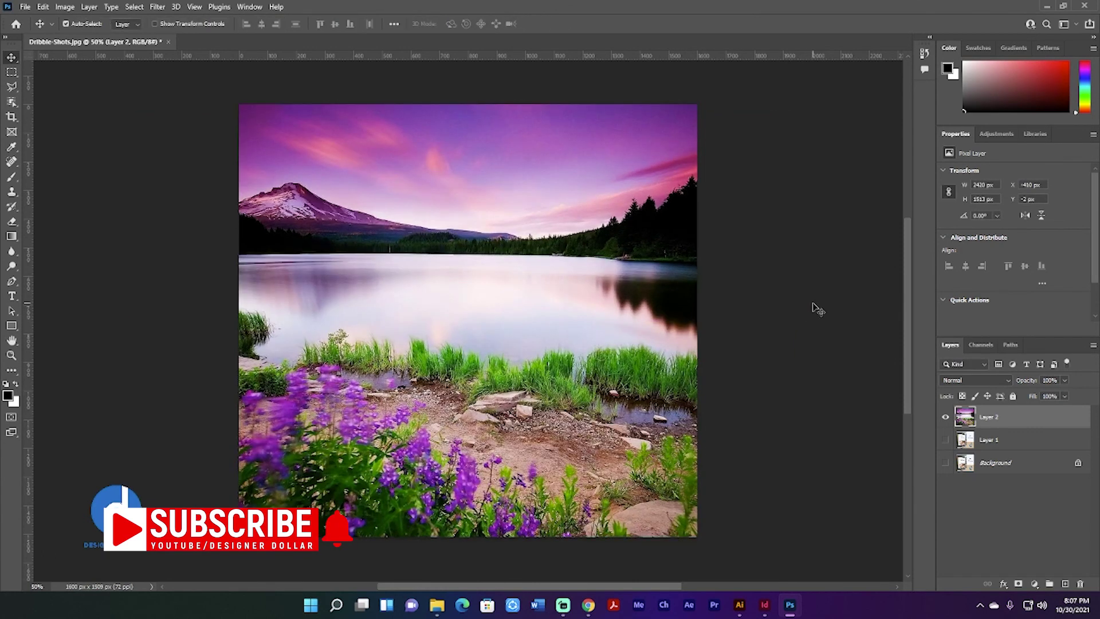
right_click(995, 426)
click(924, 265)
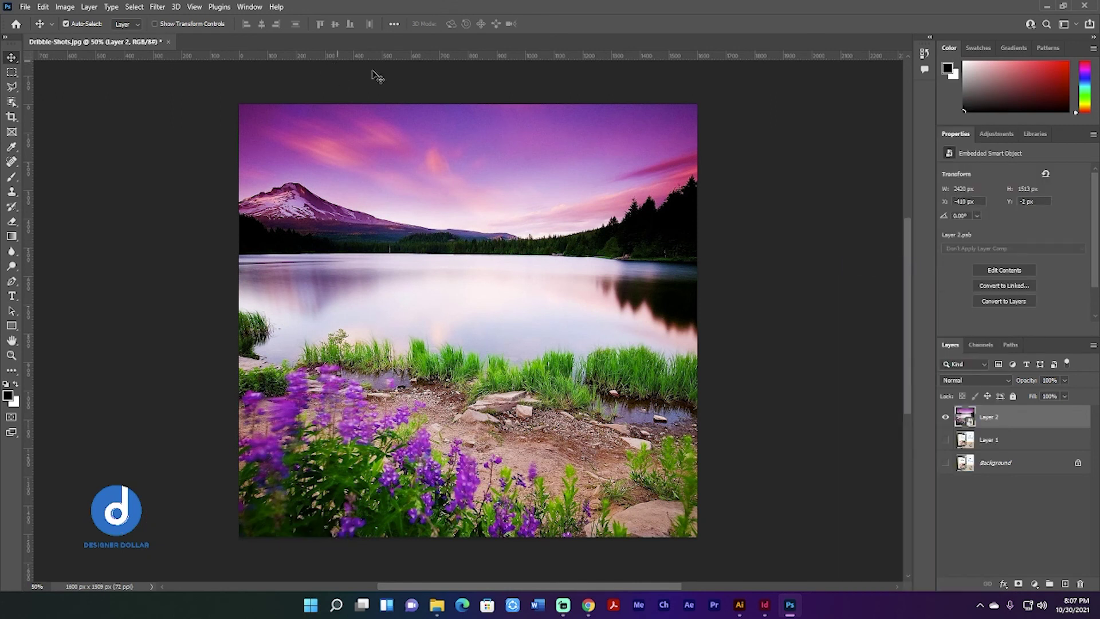
Open Neural Filters on the landscape, skip the welcome tour, and try to download the Landscape Mixer filter
click(158, 7)
click(172, 54)
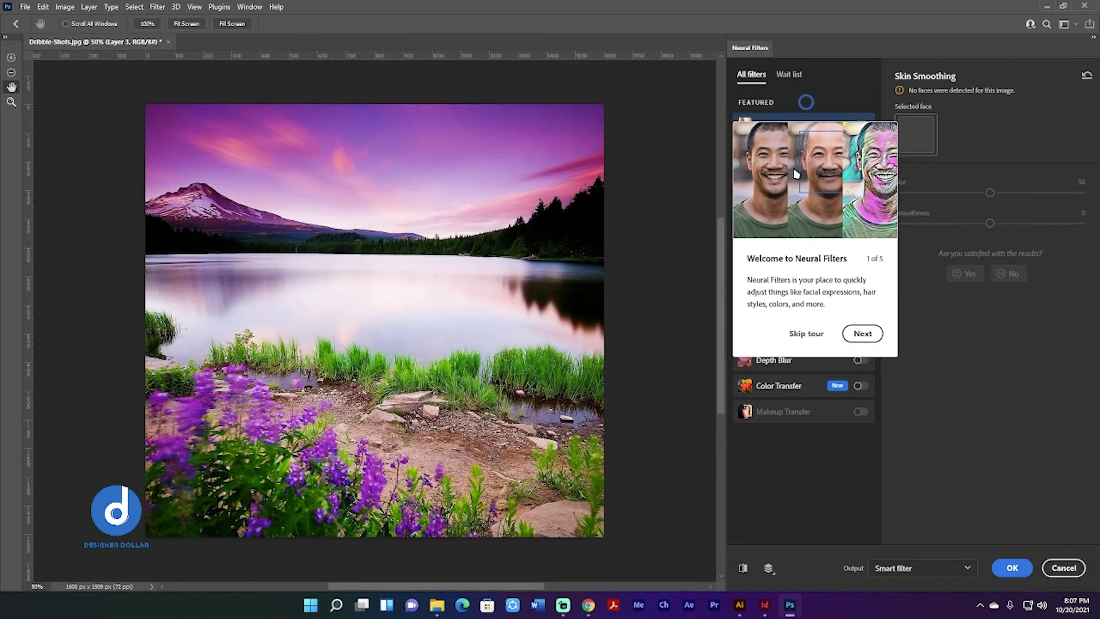
click(862, 333)
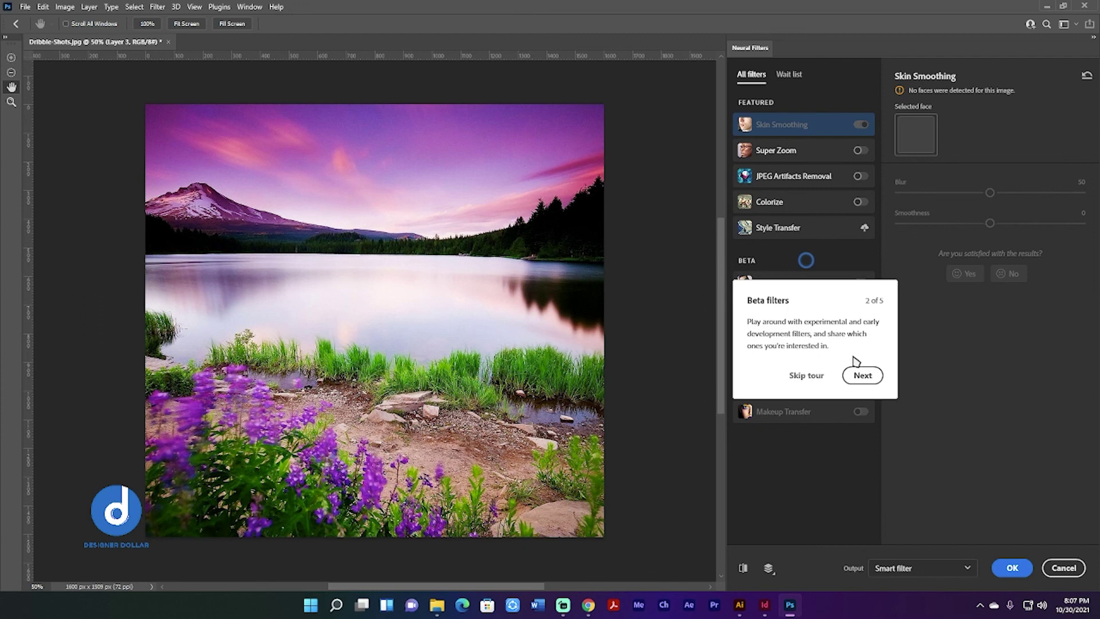
click(807, 375)
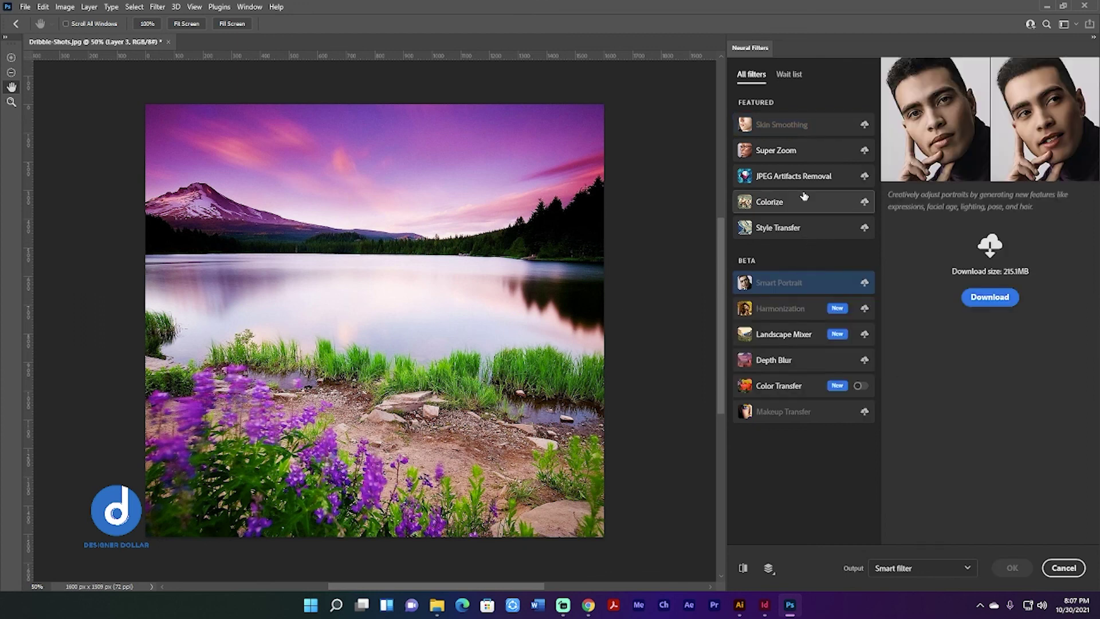
click(783, 340)
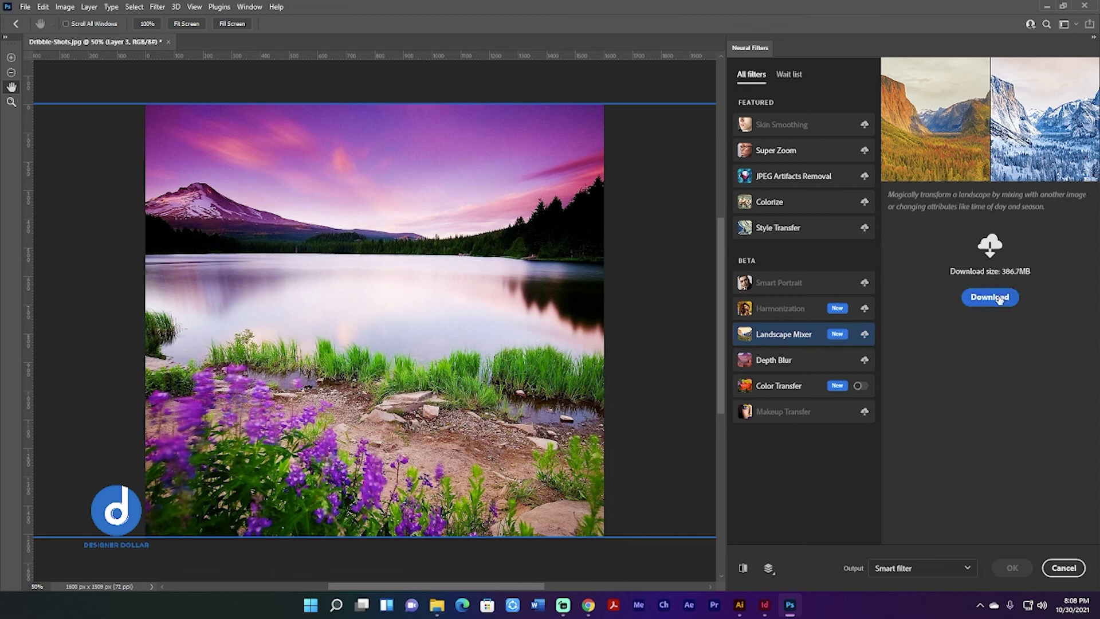
click(1000, 299)
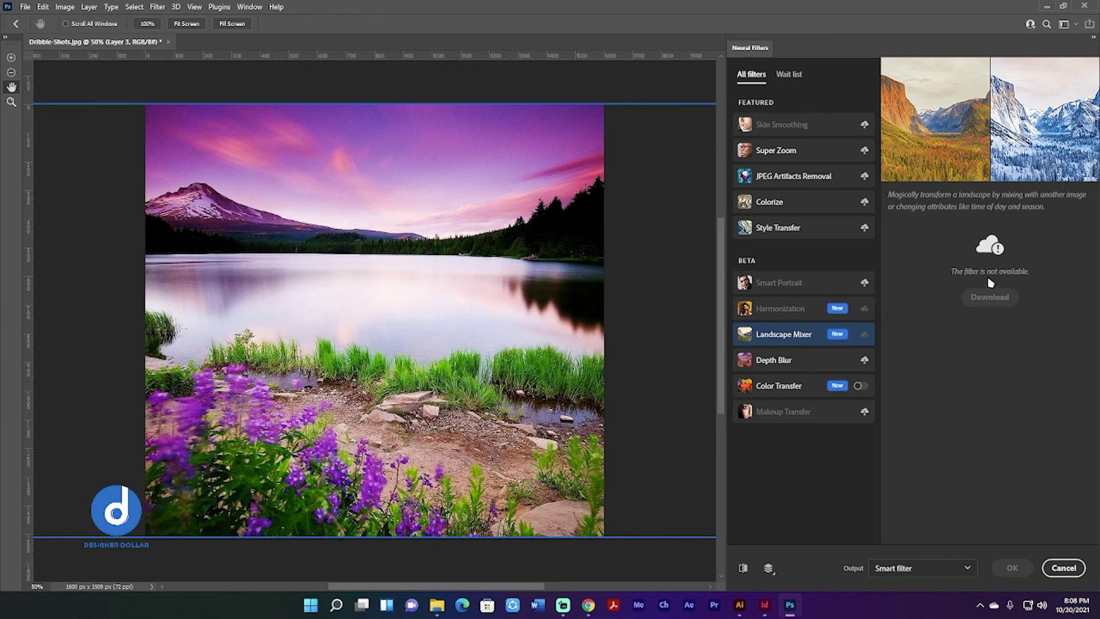
View the Harmonization and JPEG Artifacts Removal filter details, and close Neural Filters without applying anything
click(798, 319)
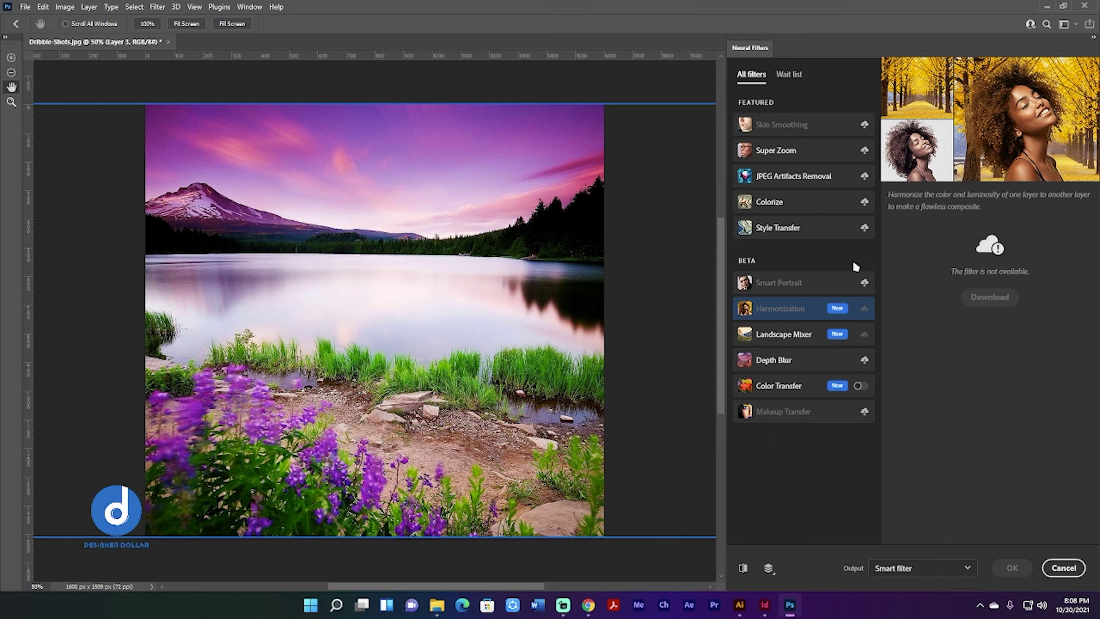
click(811, 178)
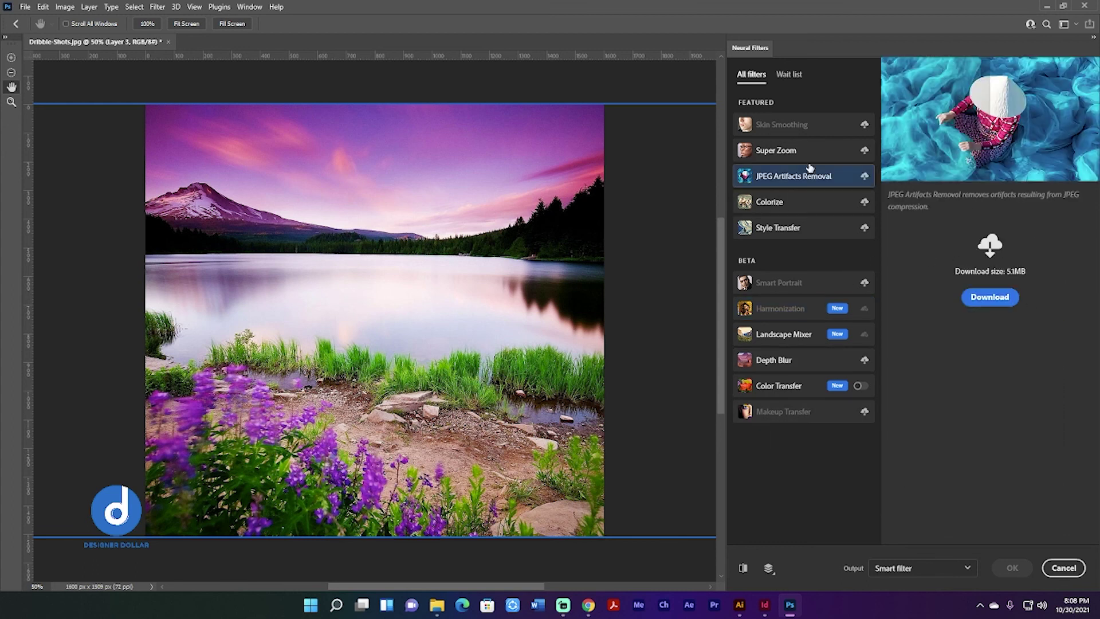
click(805, 309)
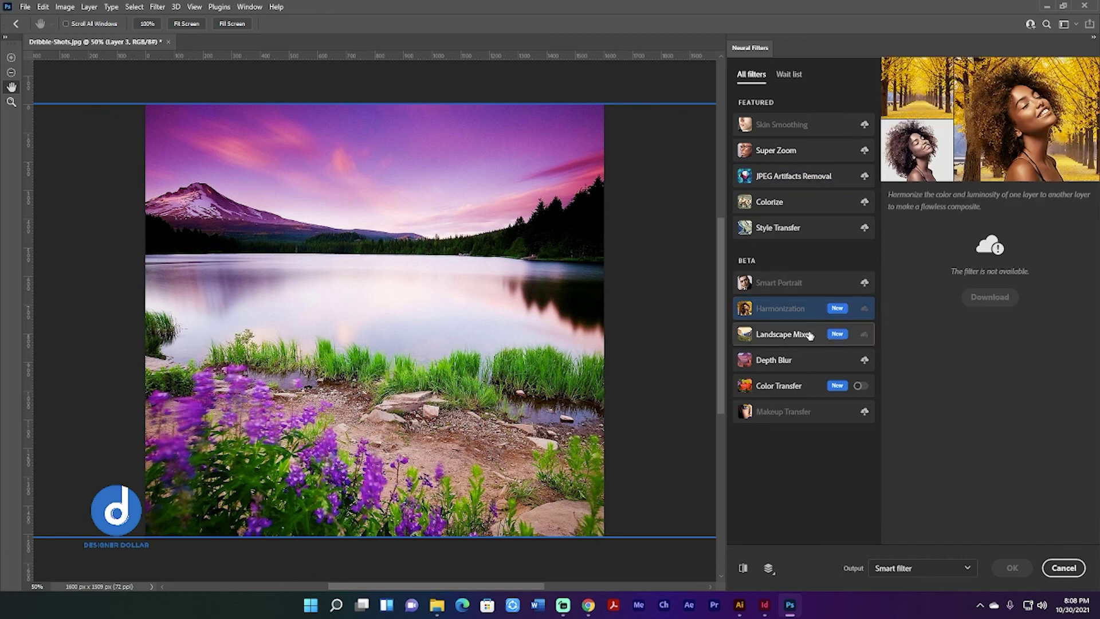
mouse_move(810, 335)
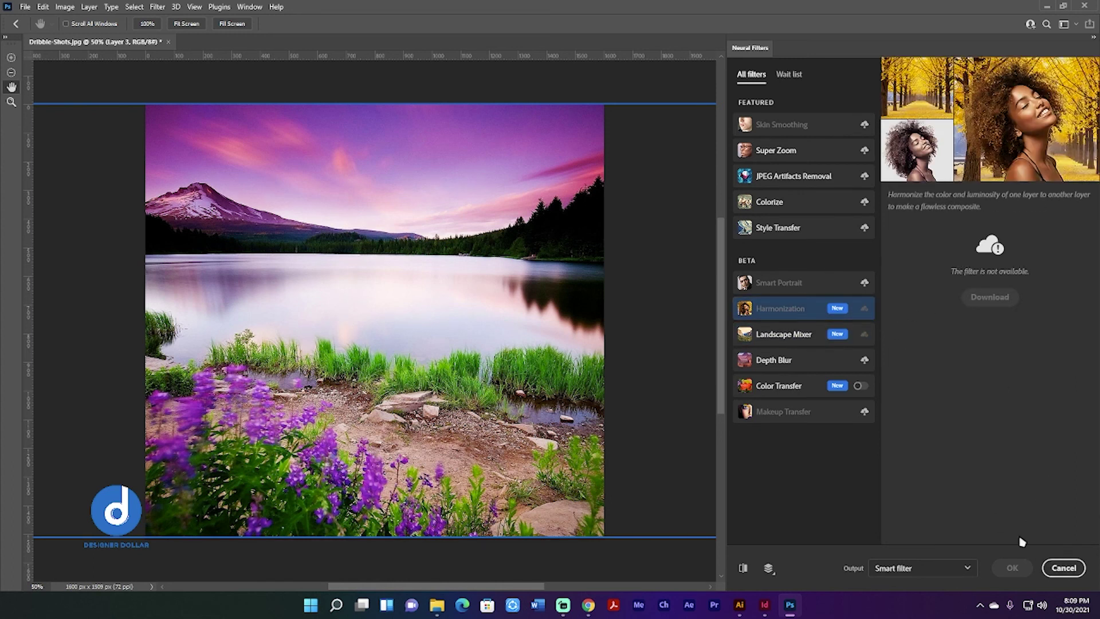
click(1058, 568)
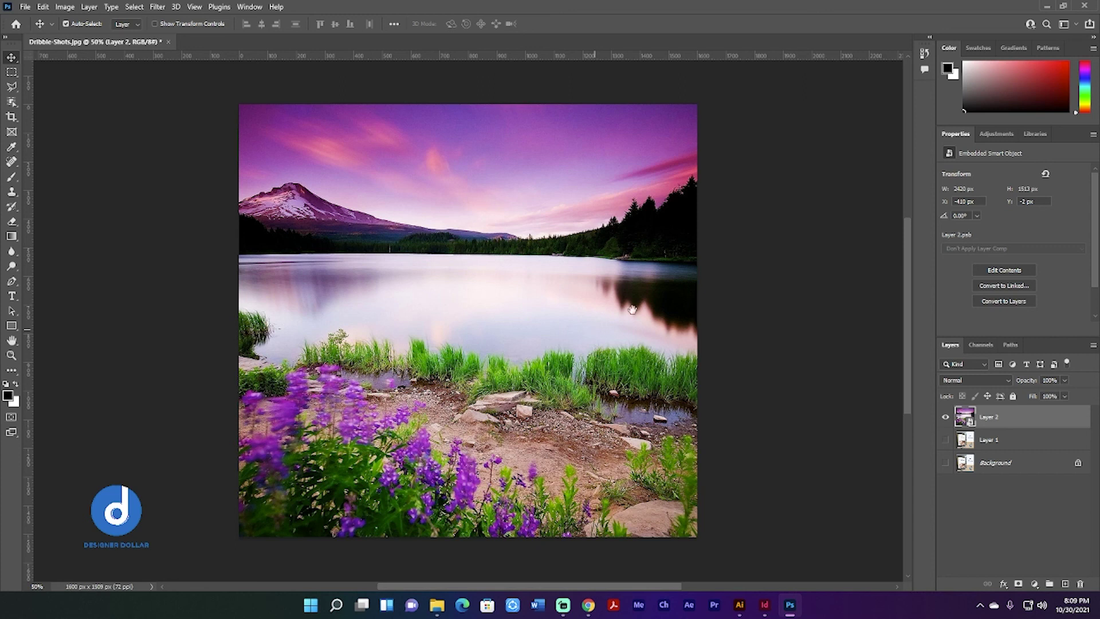
Switch to Chrome, review the Photoshop desktop and iPad features on the What's new page, and return to Photoshop
mouse_move(587, 609)
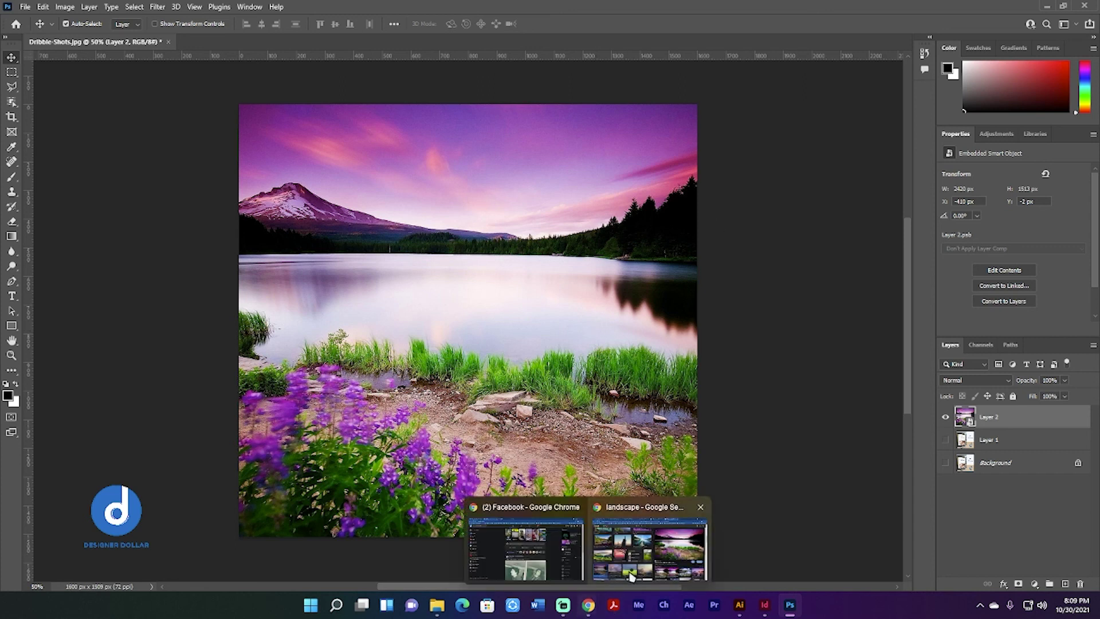
click(636, 550)
click(120, 8)
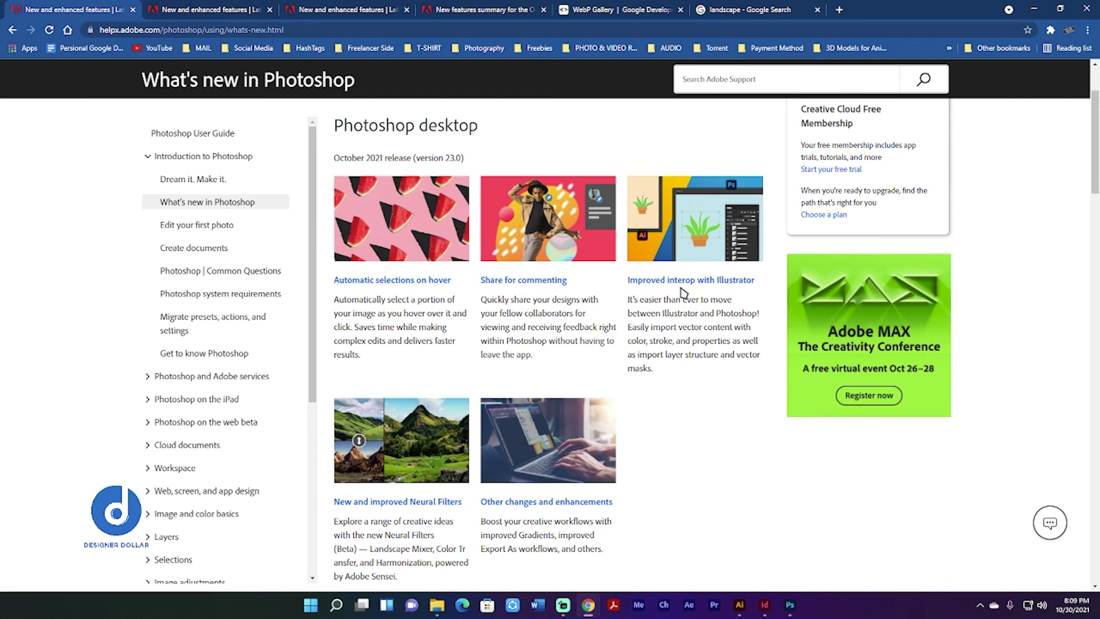
scroll(628, 327, down, 5)
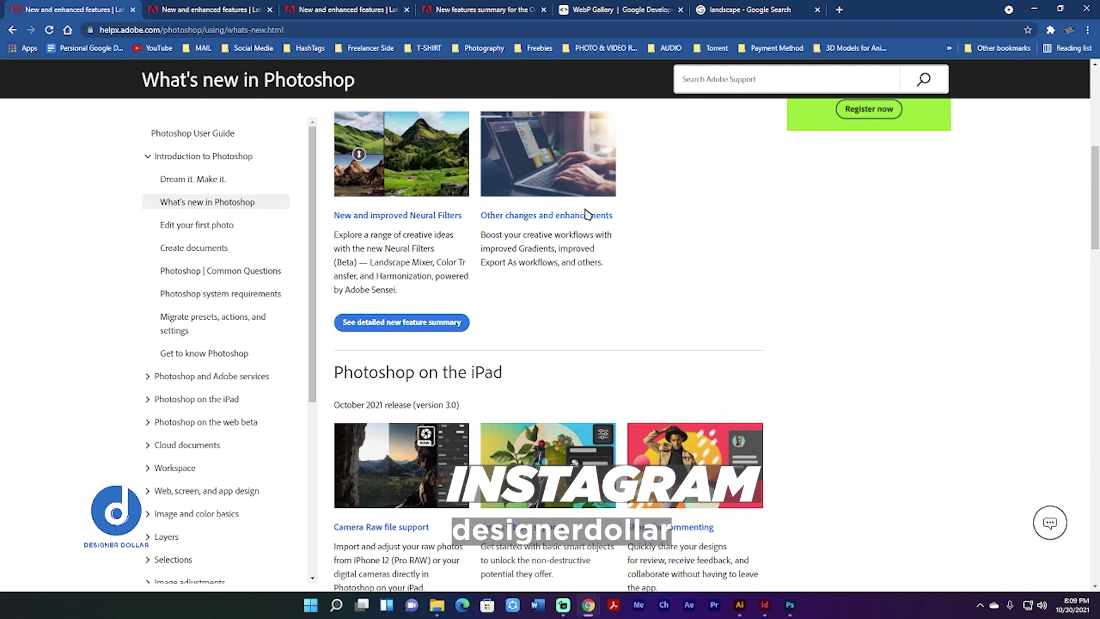
scroll(690, 233, down, 3)
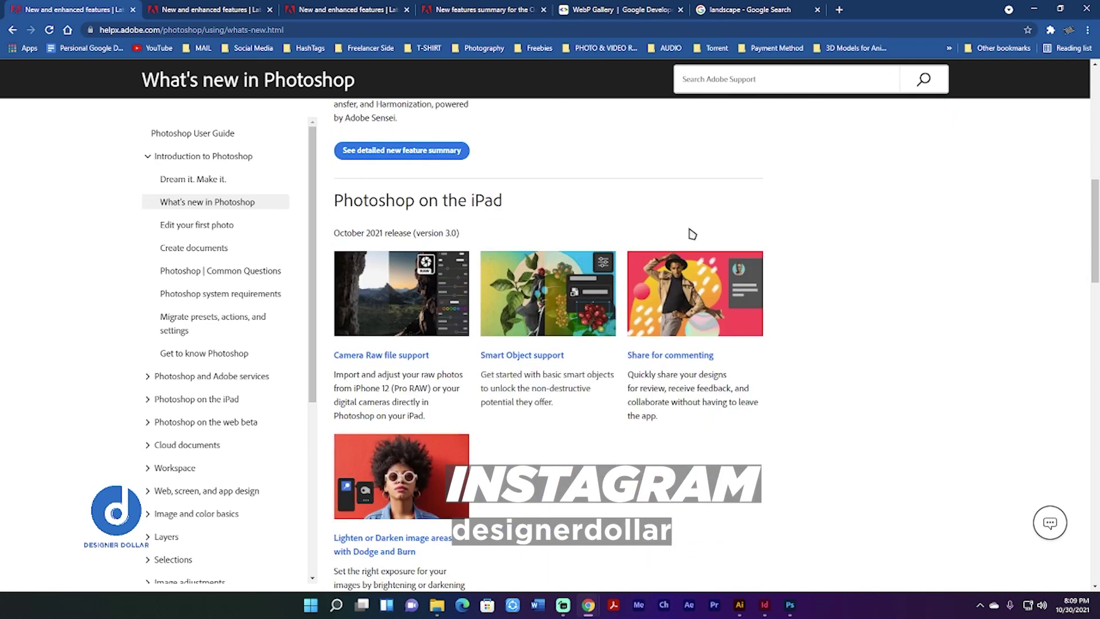
scroll(691, 258, up, 7)
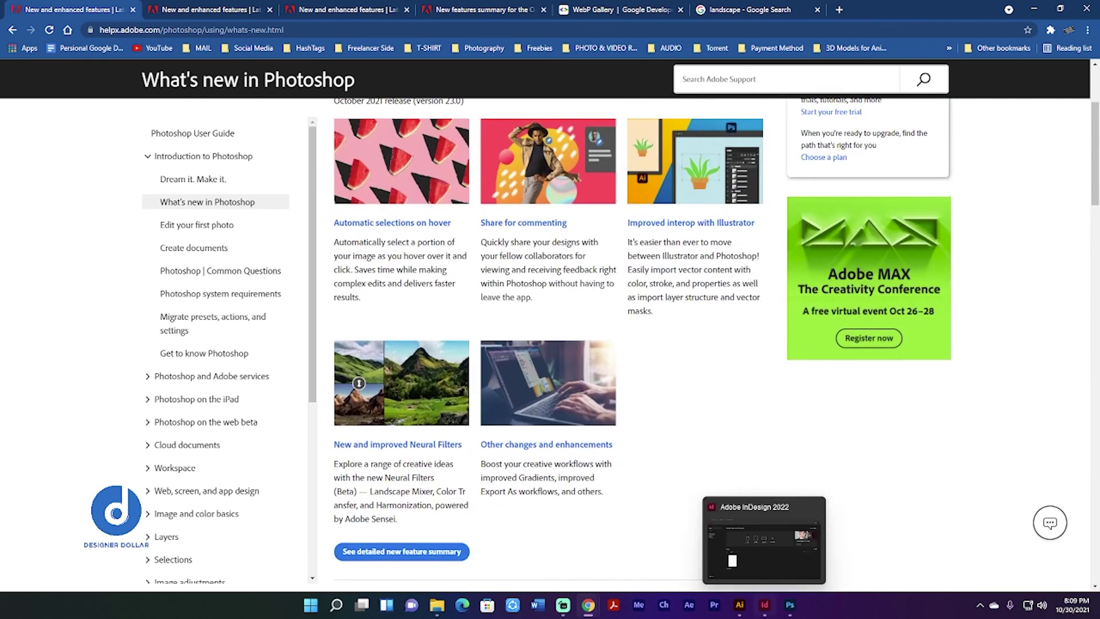
click(790, 605)
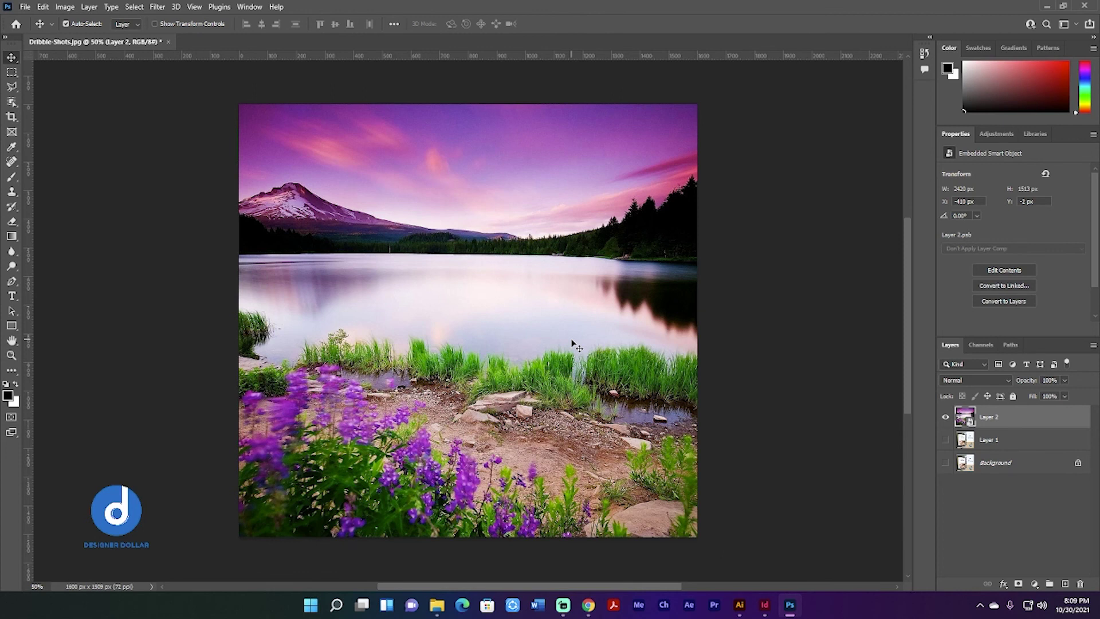